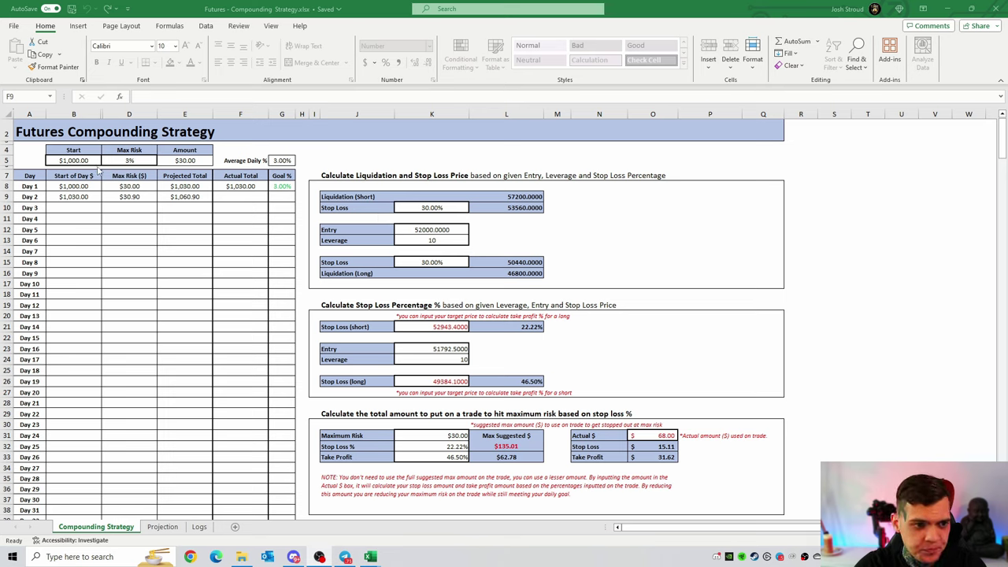
# Step: Set the starting balance to $1,000.00
pyautogui.click(74, 158)
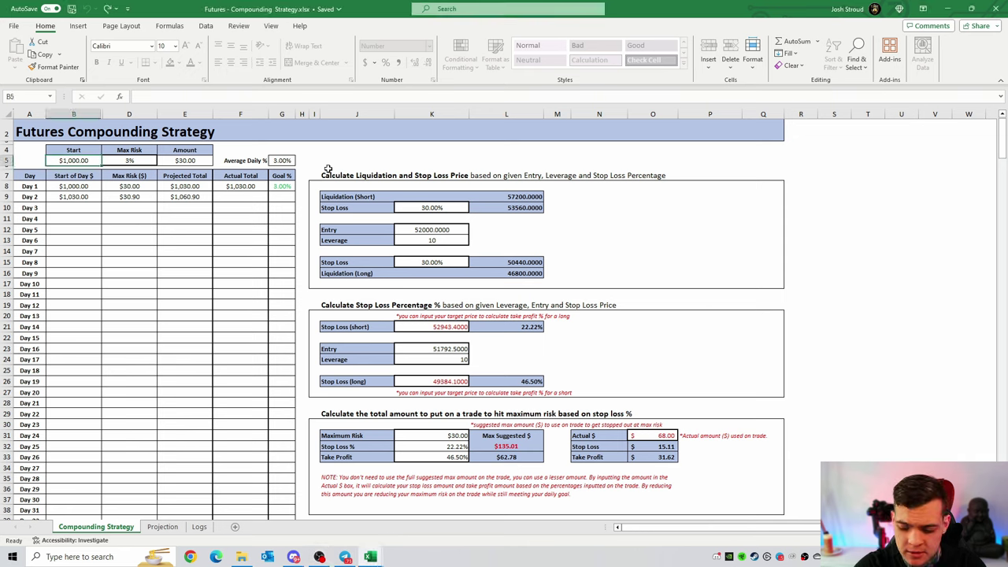
pyautogui.write('1000')
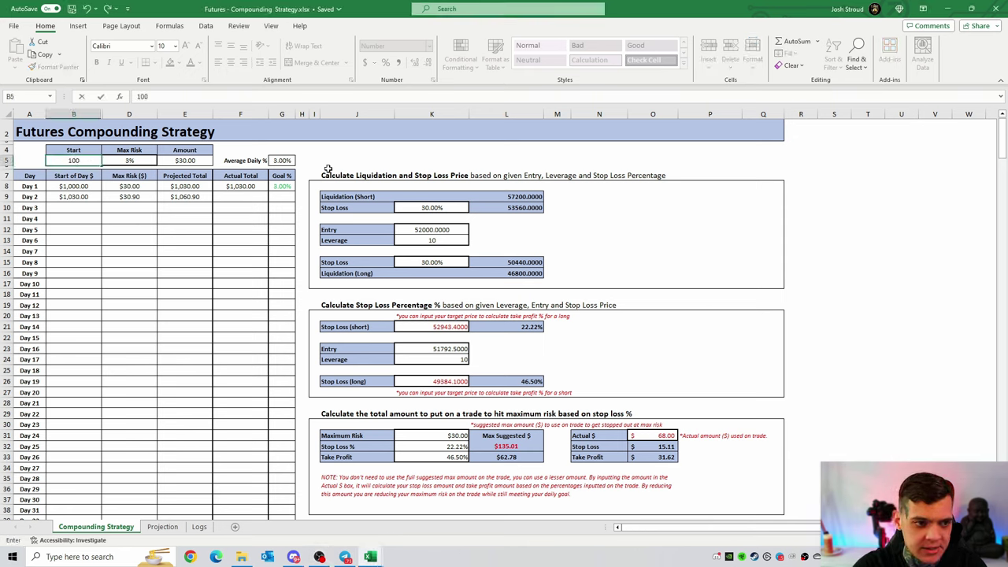
pyautogui.press('Return')
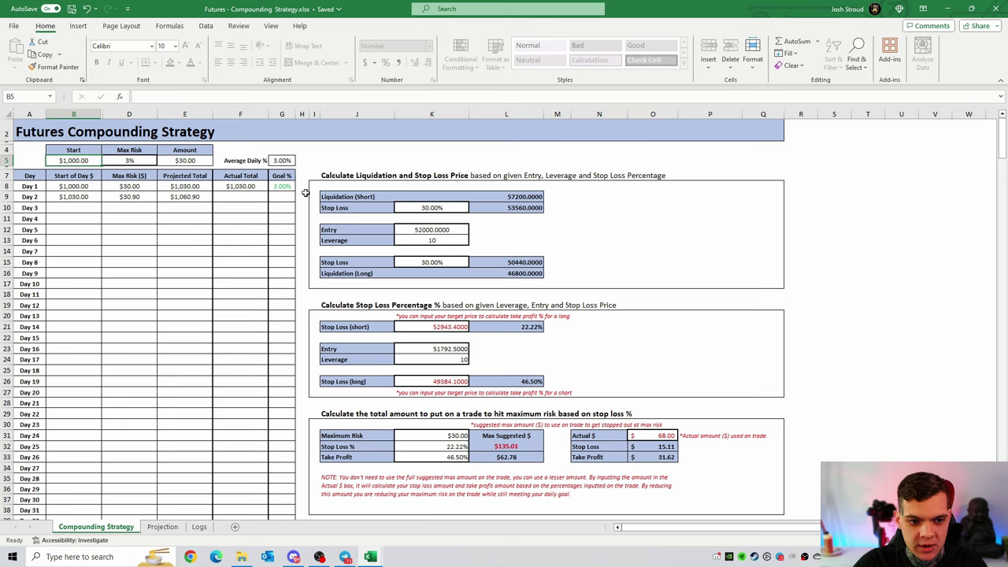
# Step: Enter Day 1's actual total, correcting it to 1030
pyautogui.click(246, 186)
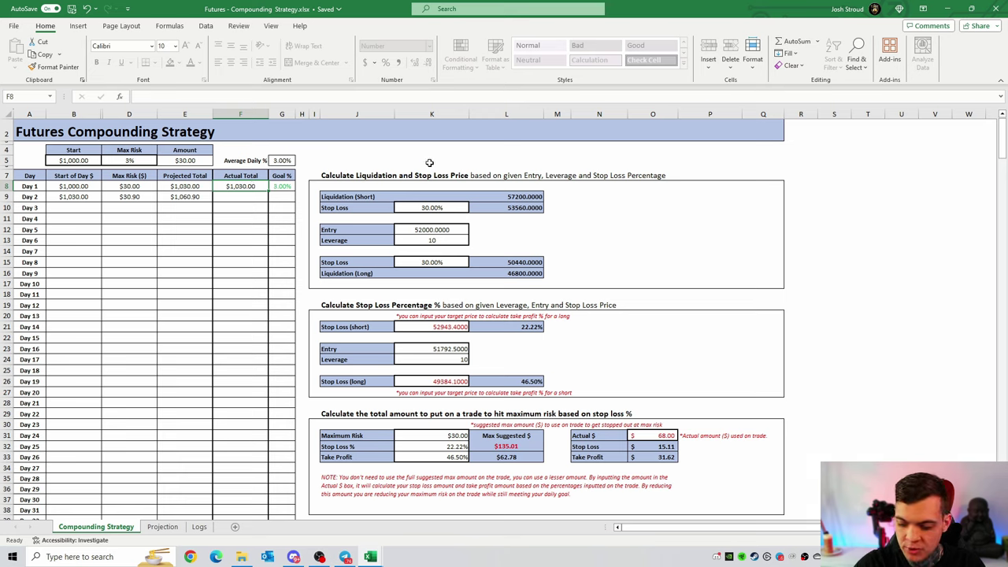
pyautogui.write('1050')
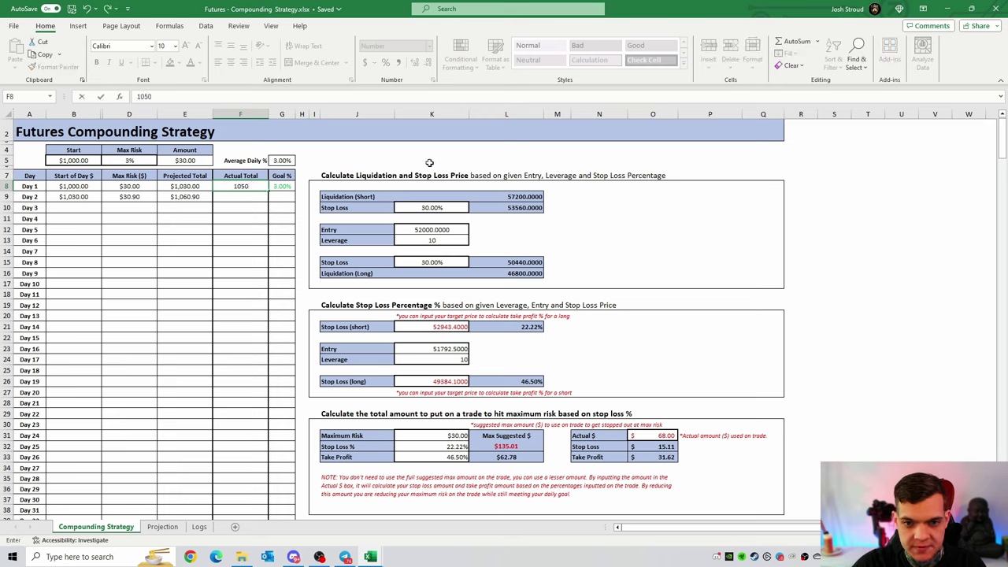
pyautogui.press('Return')
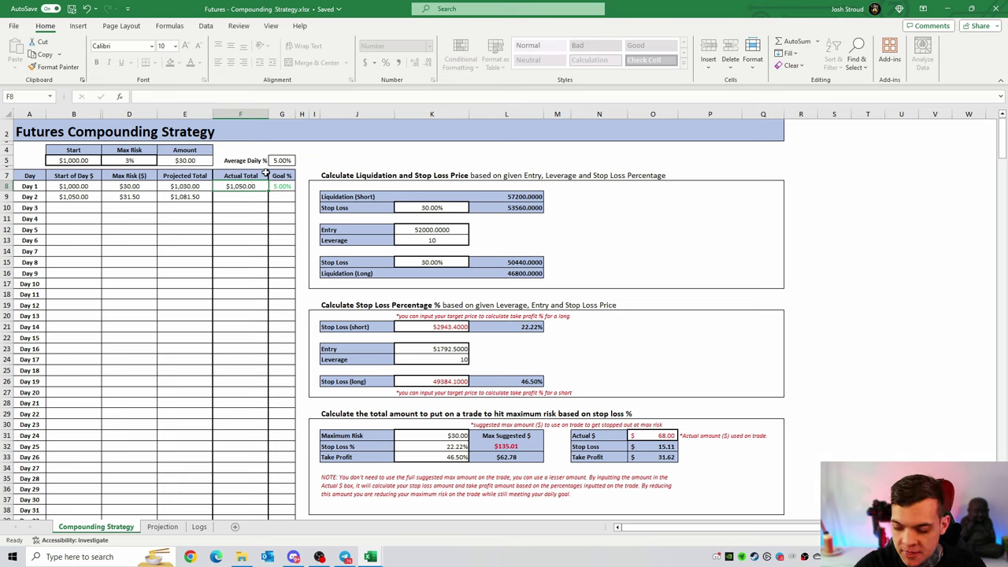
pyautogui.write('30')
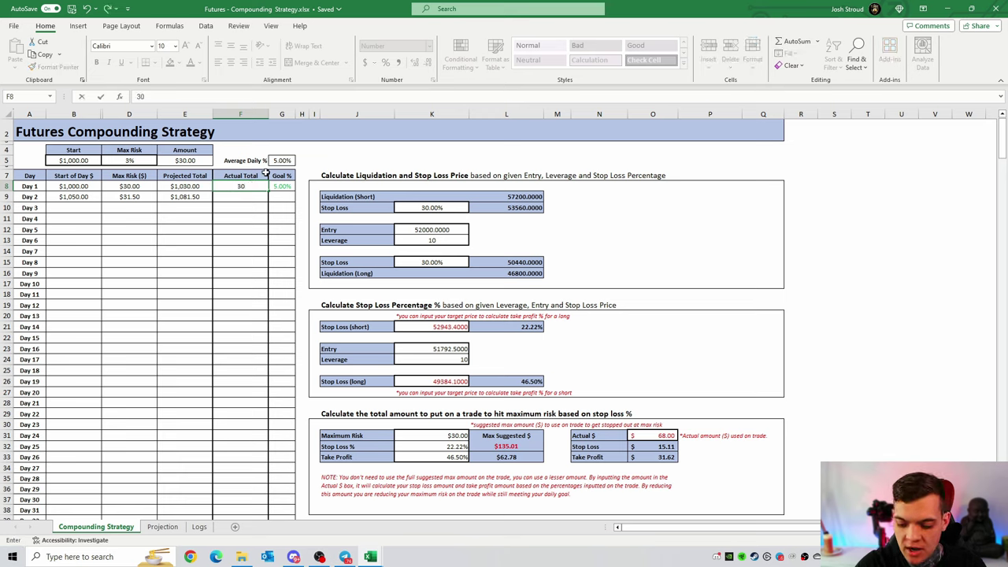
pyautogui.press('BackSpace')
pyautogui.press('BackSpace')
pyautogui.write('1')
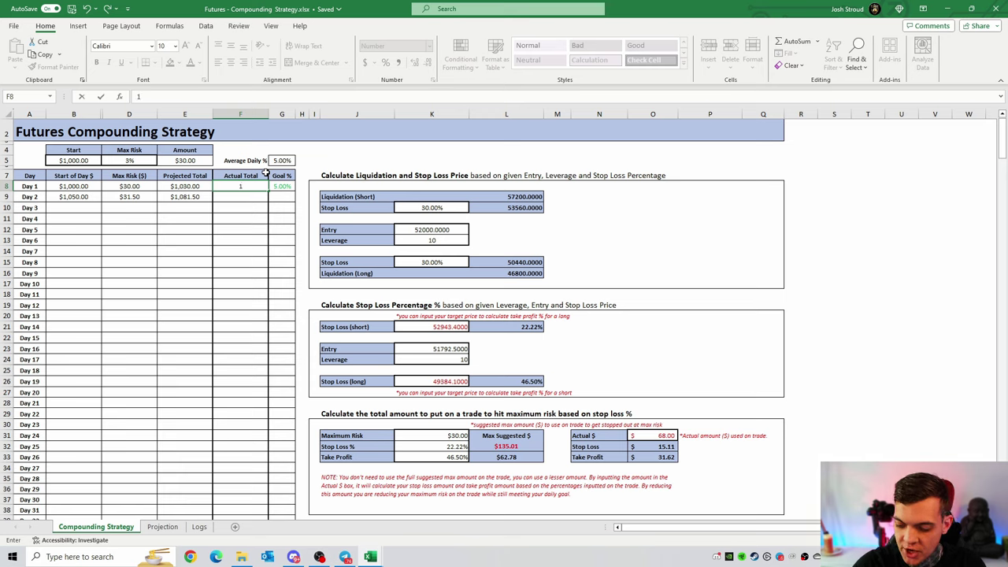
pyautogui.write('030')
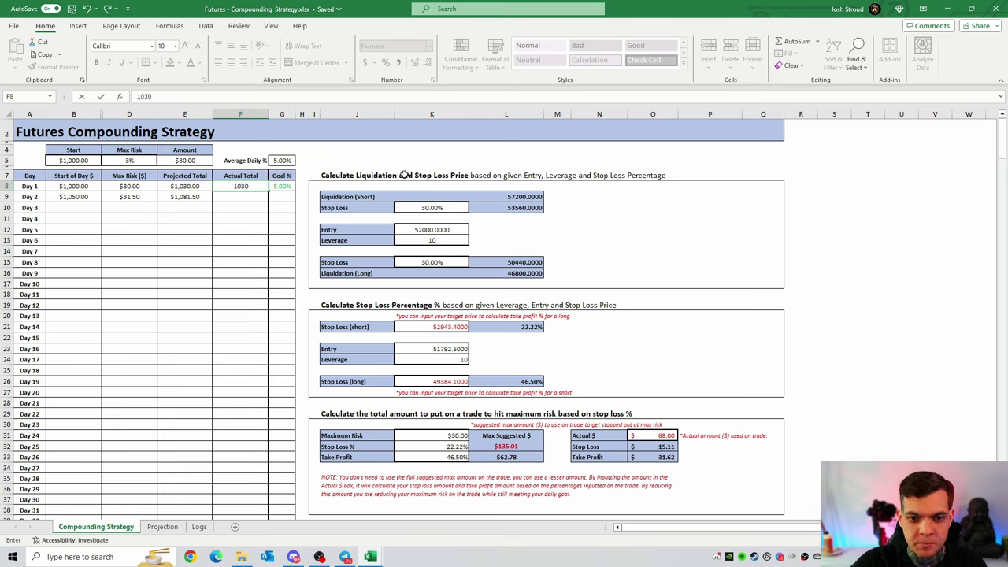
pyautogui.hotkey('ctrl', 'Return')
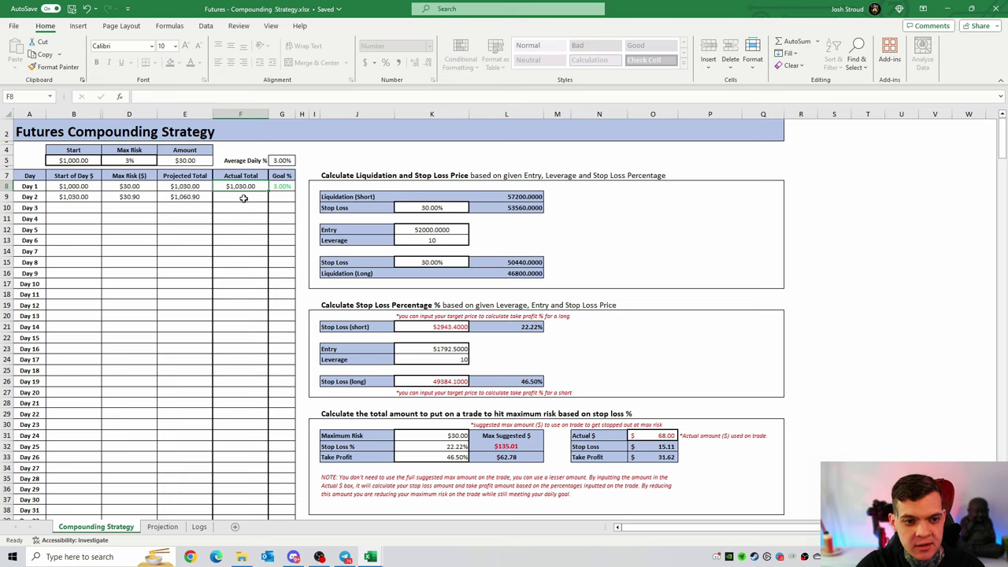
# Step: Enter the Day 2 and Day 3 actual totals of 1080 and 1112.40
pyautogui.click(242, 197)
pyautogui.write('1080')
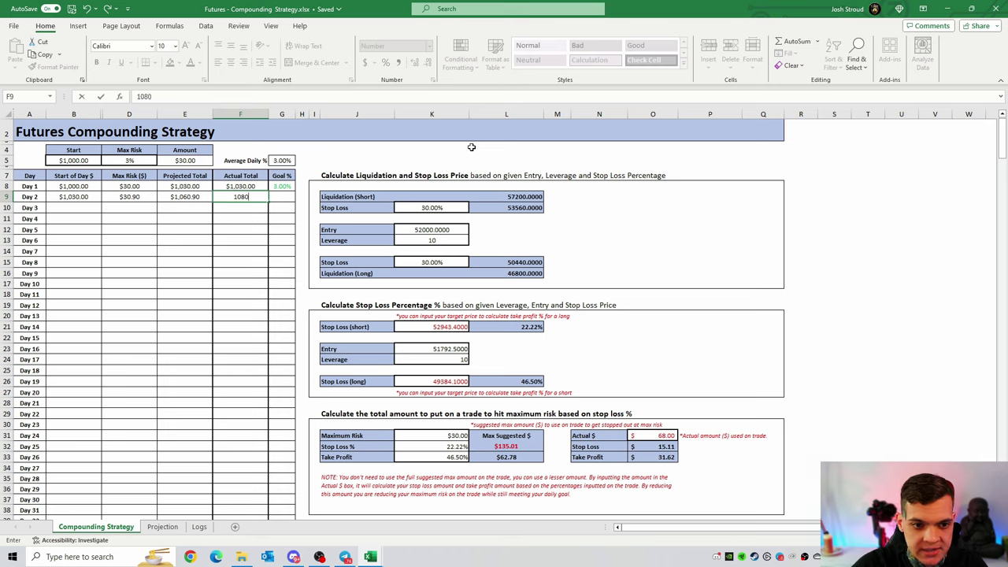
pyautogui.press('Return')
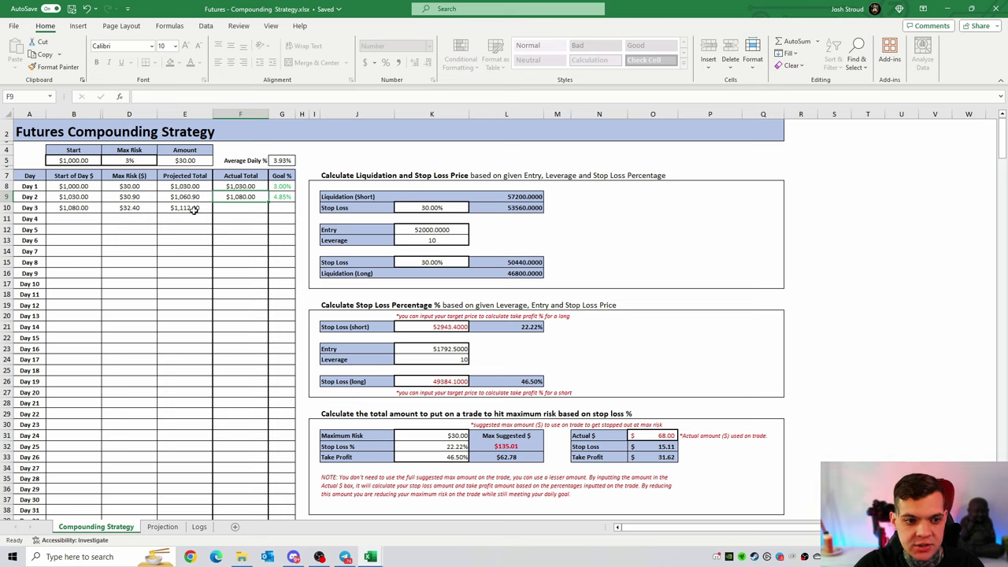
pyautogui.click(231, 207)
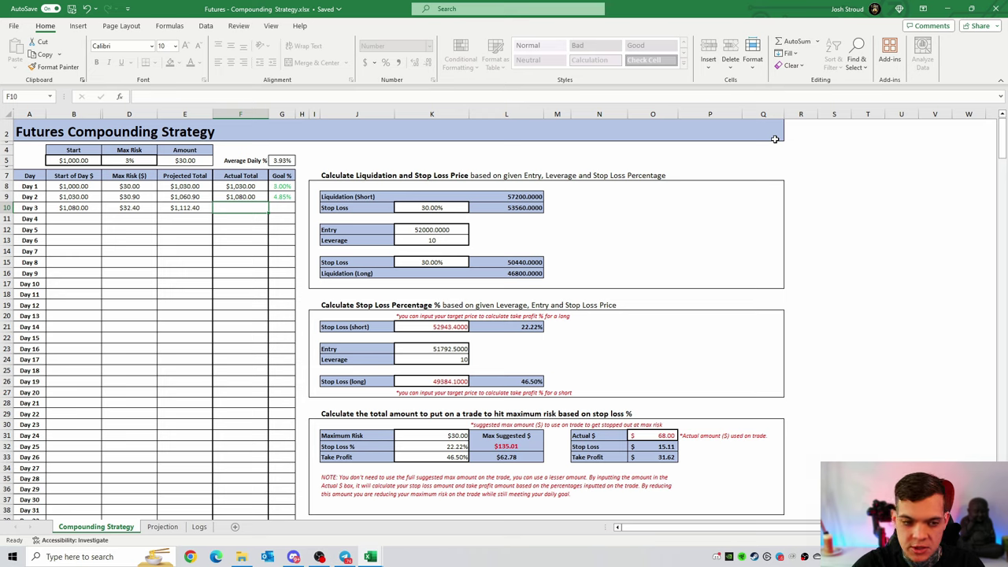
pyautogui.write('11')
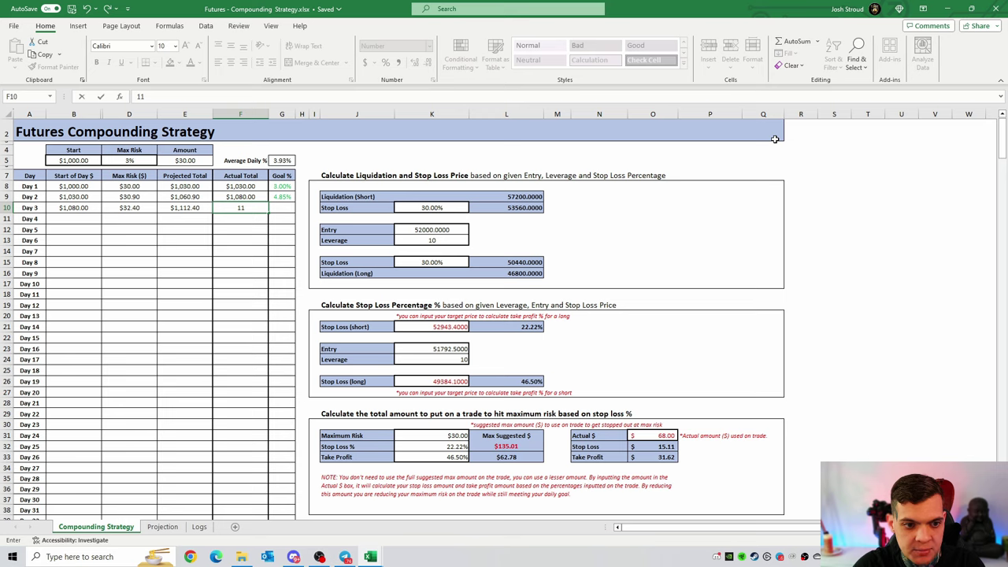
pyautogui.write('12.40')
pyautogui.click(230, 207)
pyautogui.write('1')
pyautogui.hotkey('ctrl', 'Return')
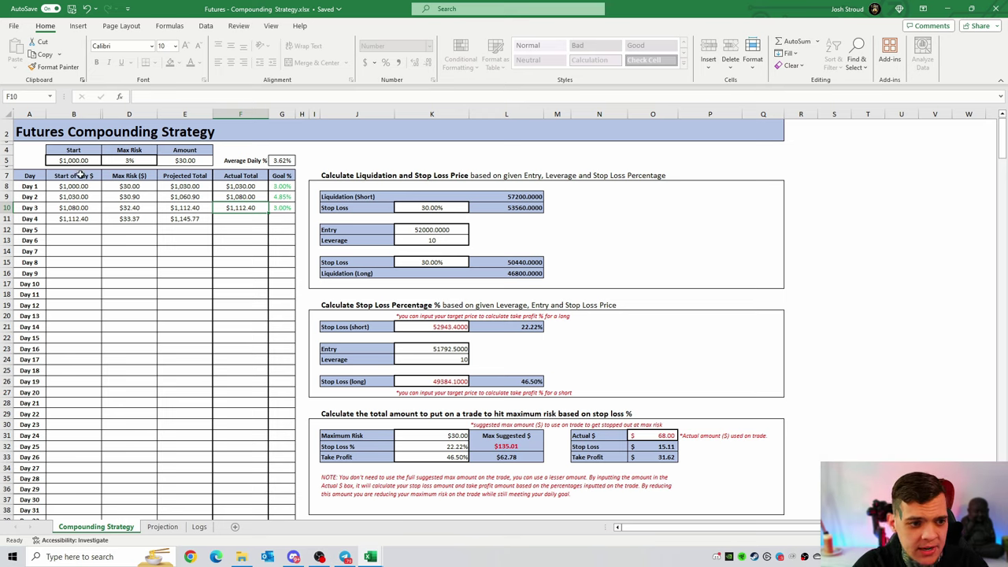
# Step: Re-enter the $1,000 starting balance and clear the Day 2 and Day 3 totals
pyautogui.click(85, 162)
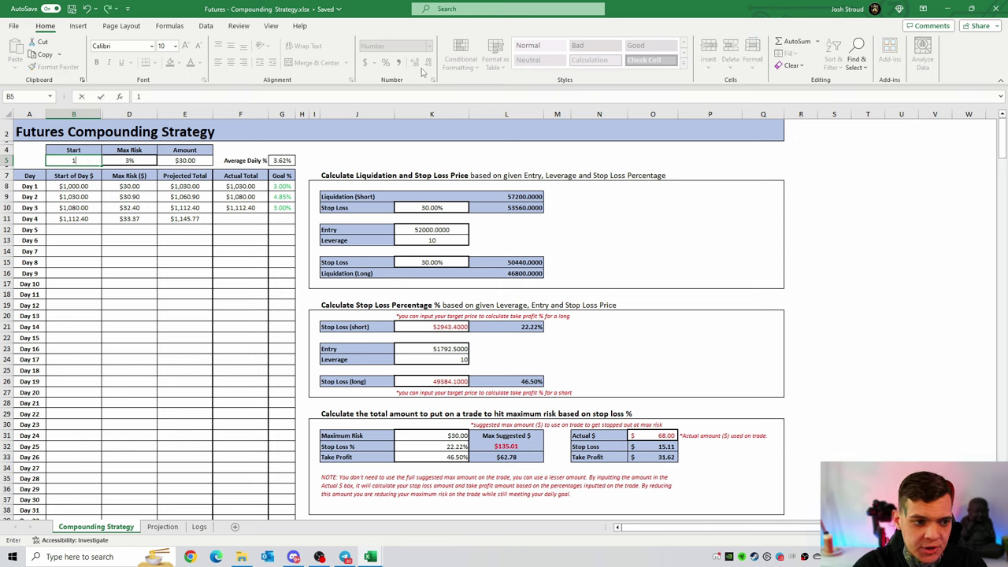
pyautogui.write('1000')
pyautogui.hotkey('ctrl', 'Return')
pyautogui.click(256, 209)
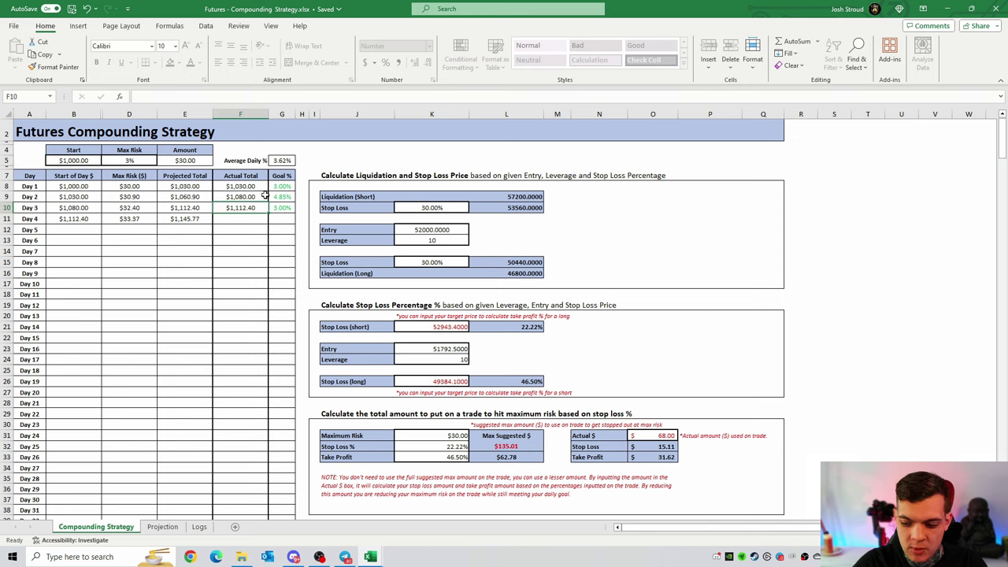
pyautogui.press('BackSpace')
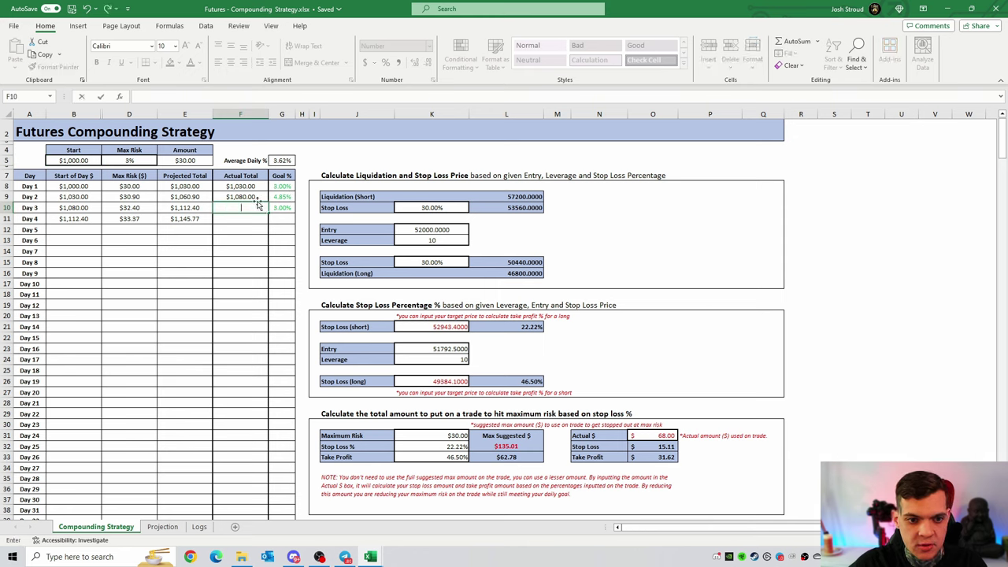
pyautogui.click(256, 197)
pyautogui.press('BackSpace')
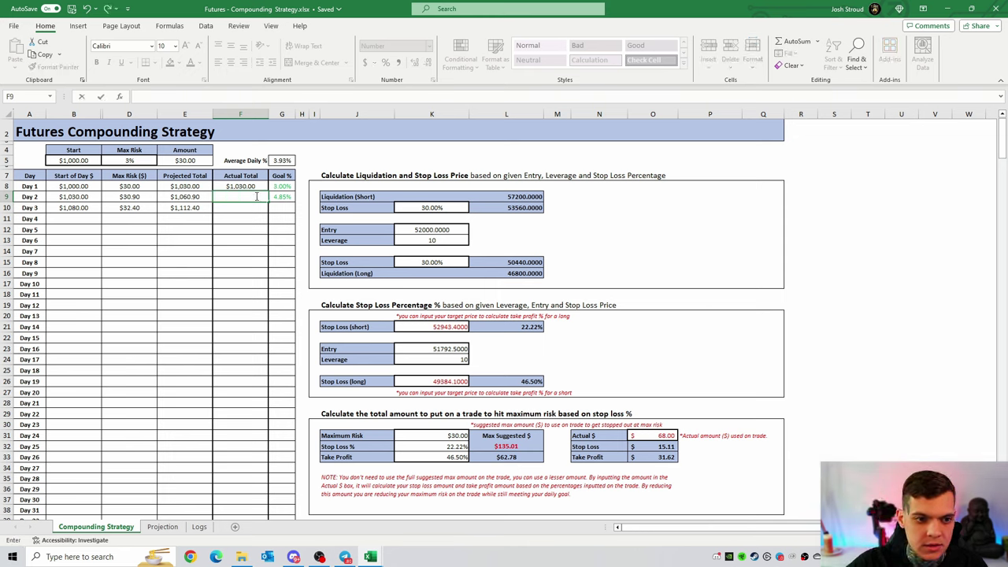
pyautogui.hotkey('ctrl', 'Return')
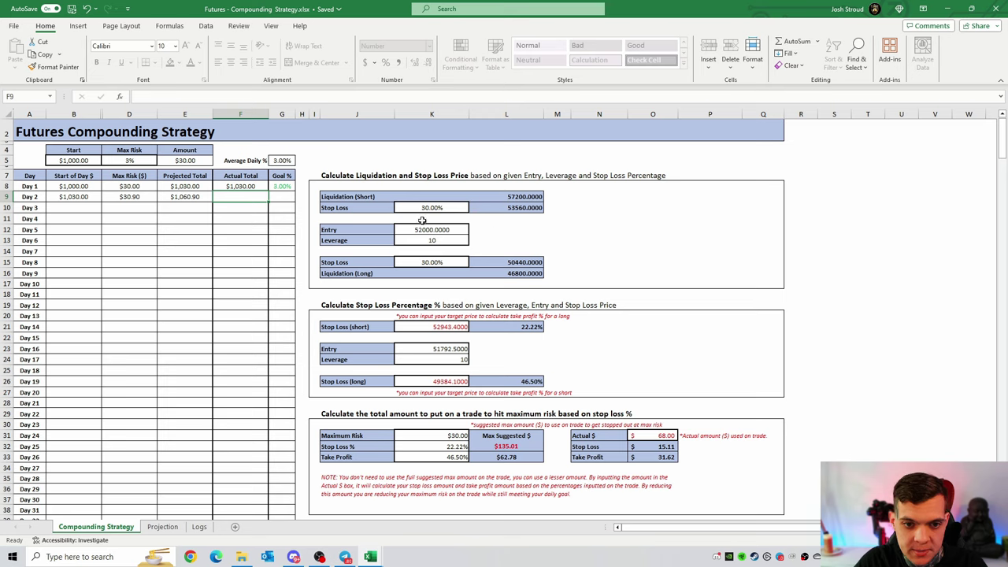
# Step: Set the short stop loss to 20% and entry price to 11.73, giving 12.9030/10.5570 liquidation
pyautogui.click(428, 208)
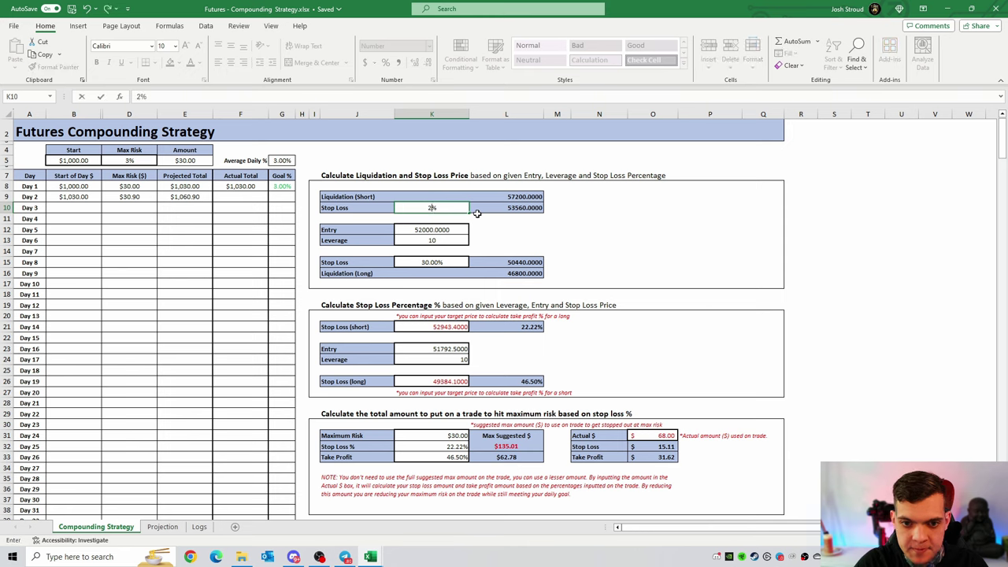
pyautogui.write('20')
pyautogui.press('Return')
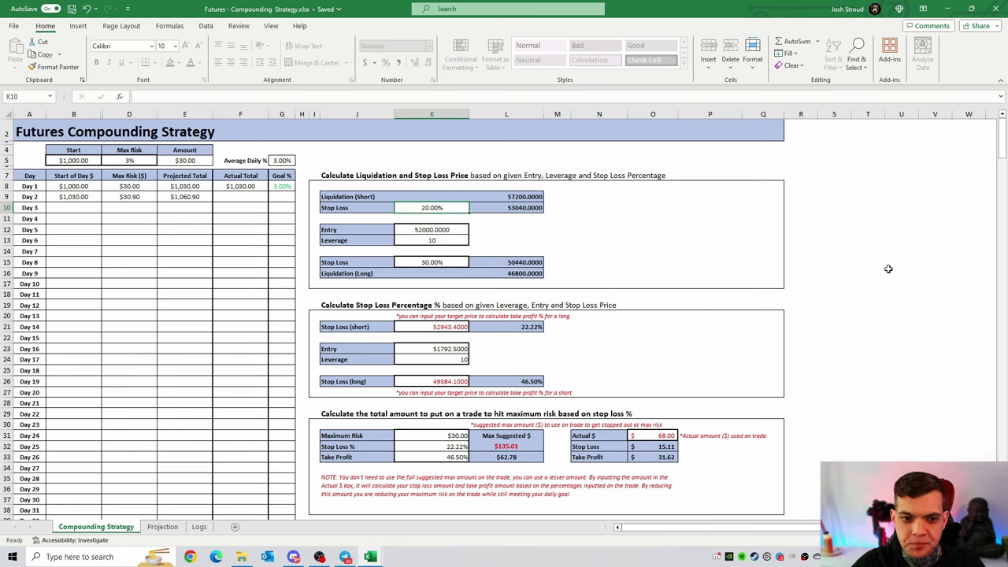
pyautogui.click(446, 230)
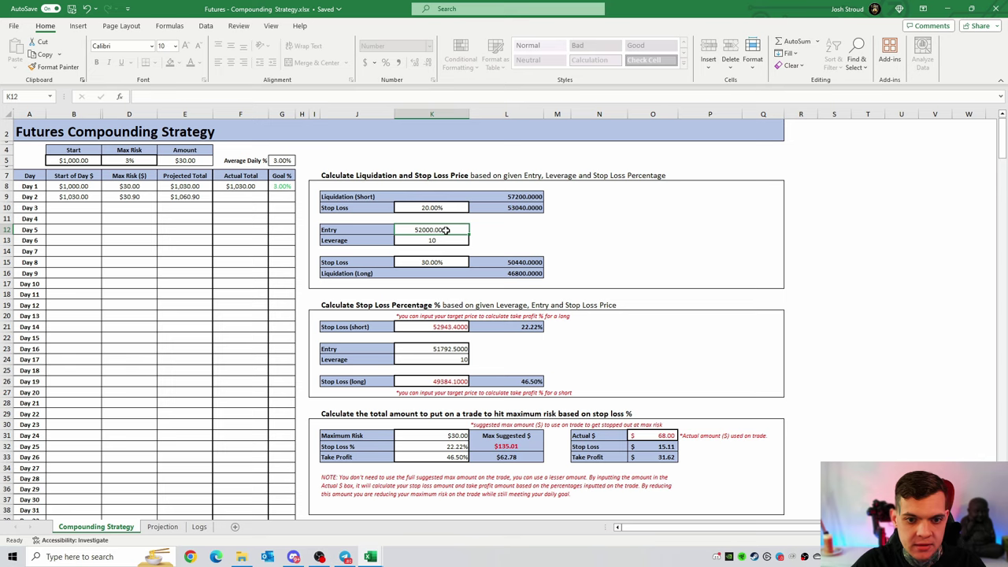
pyautogui.write('11.73')
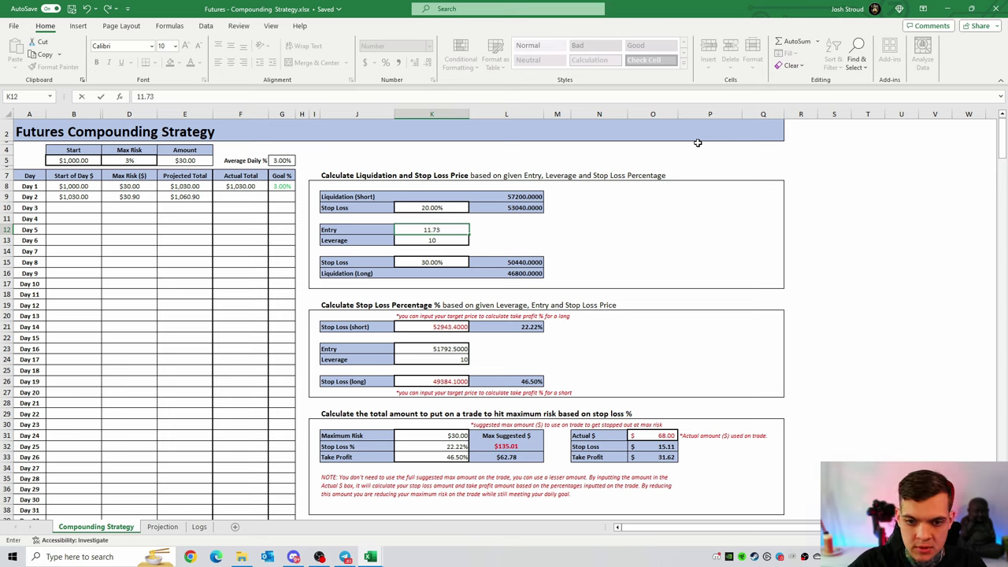
pyautogui.hotkey('ctrl', 'Return')
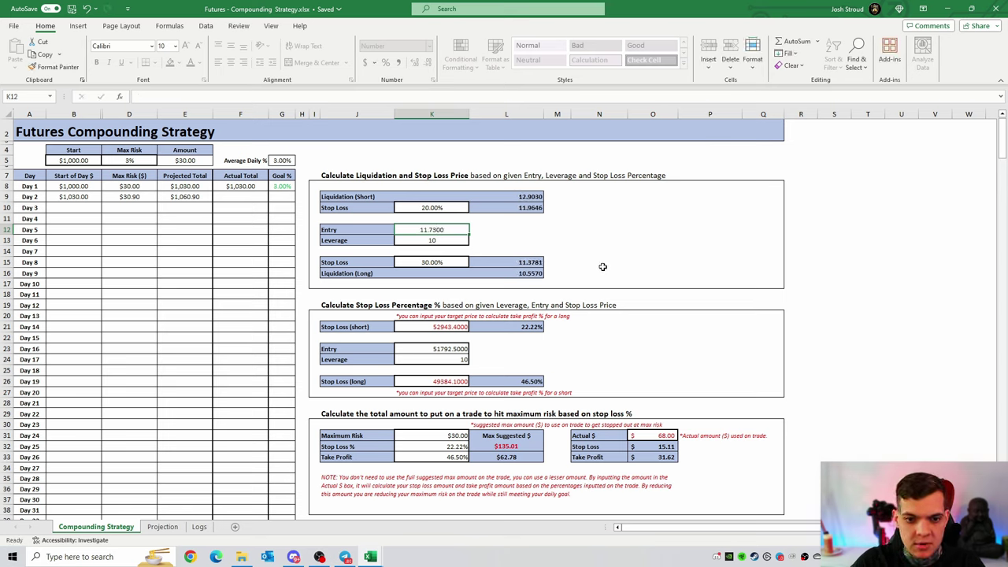
pyautogui.click(446, 241)
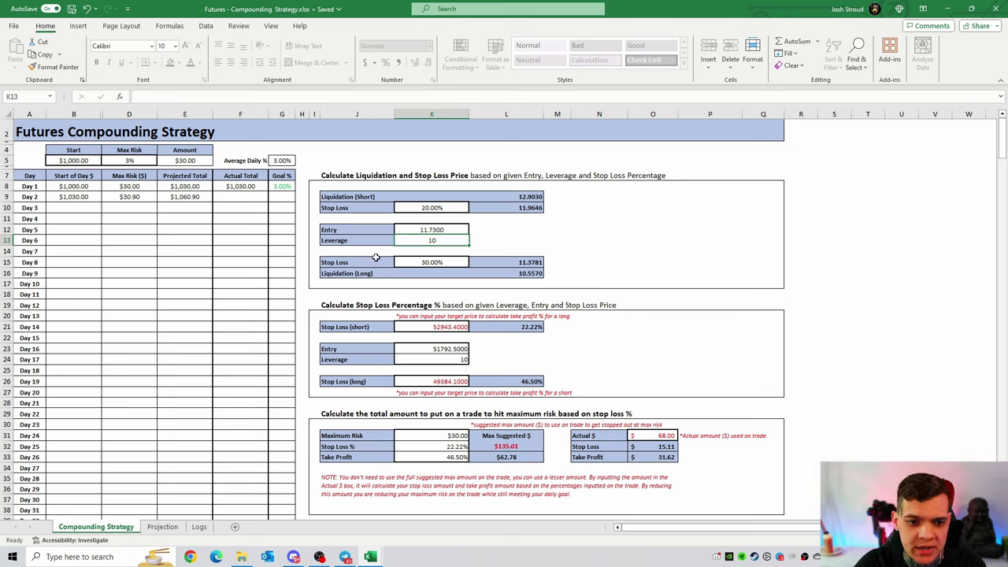
# Step: Try 40% then settle the long stop loss in K15 at 43%, giving 11.2256
pyautogui.click(445, 261)
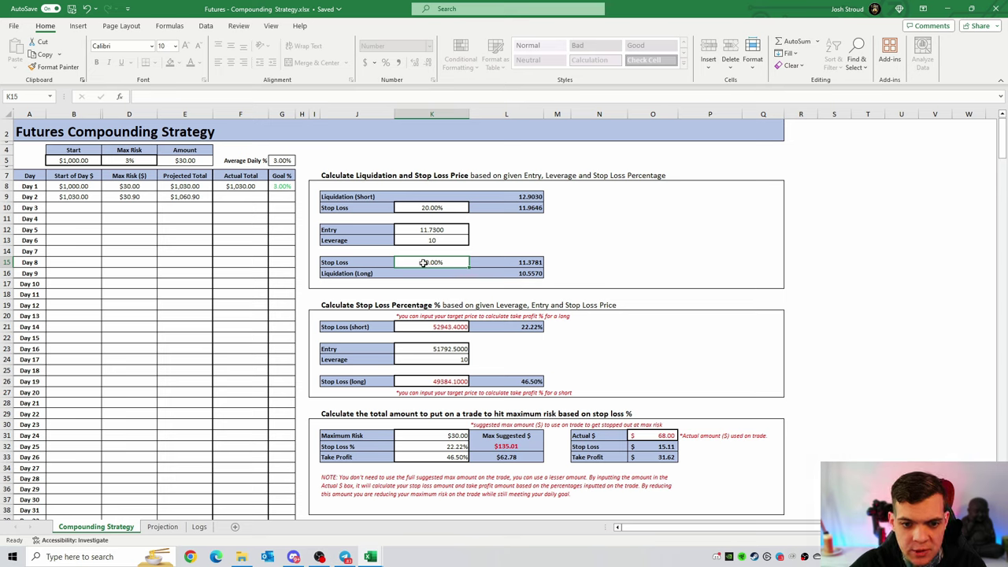
pyautogui.hotkey('ctrl', 'z')
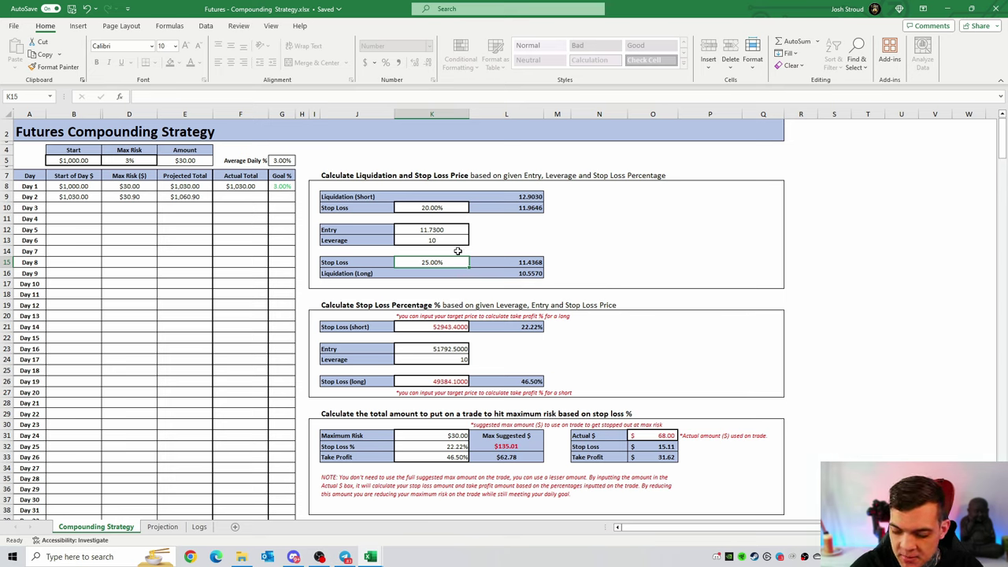
pyautogui.hotkey('ctrl', 'z')
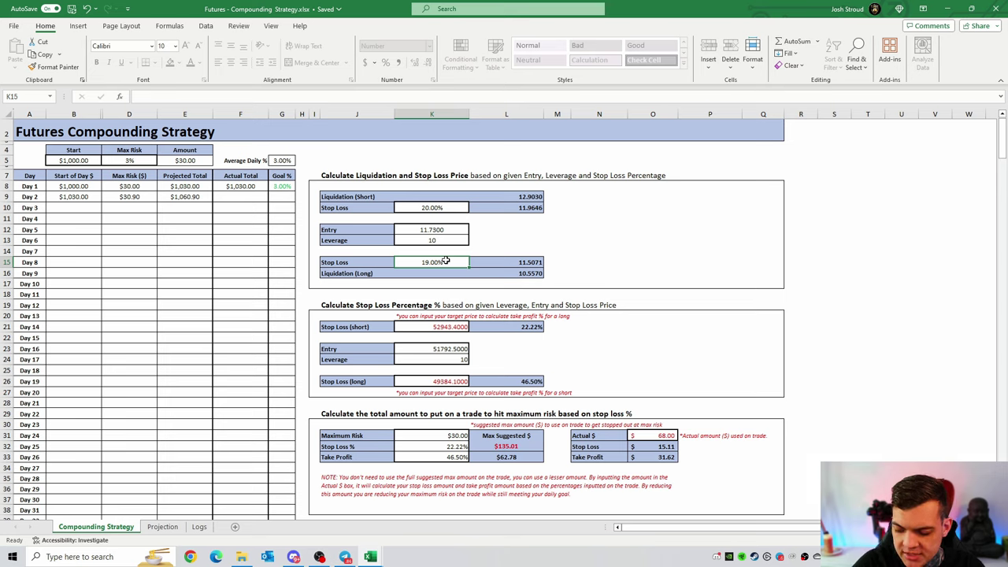
pyautogui.write('40')
pyautogui.press('Return')
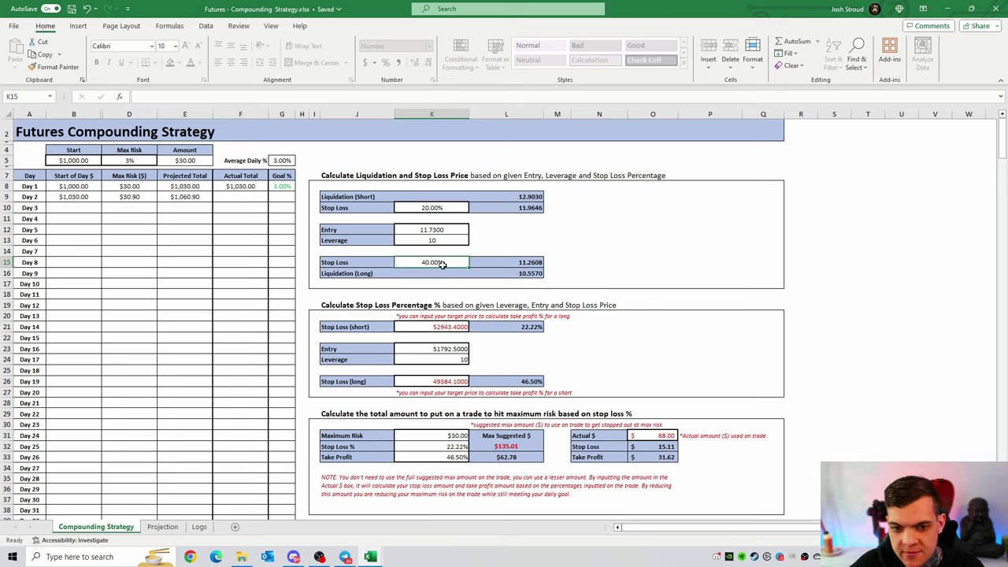
pyautogui.write('43')
pyautogui.click(625, 235)
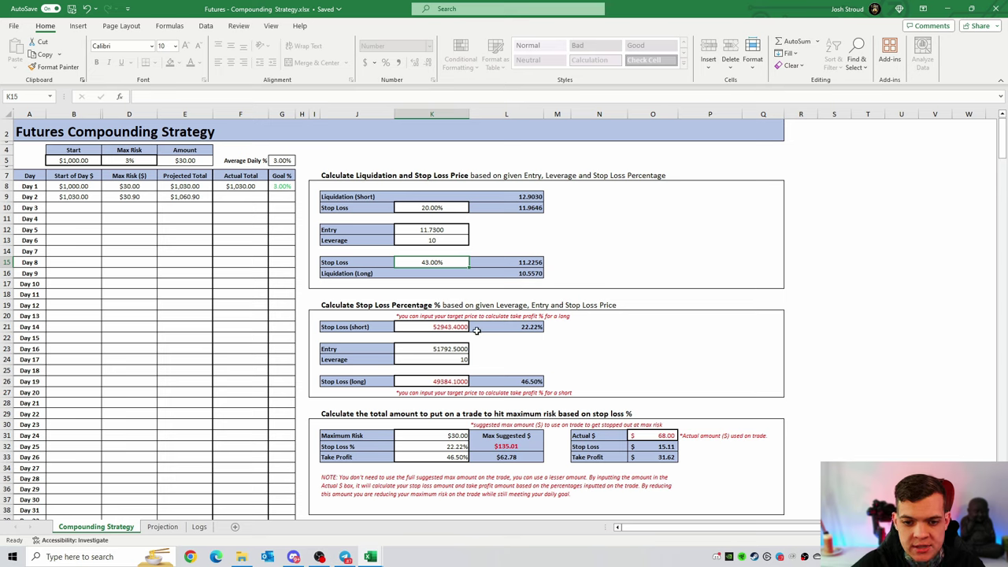
# Step: Enter 11.73 as the entry price in K23 and 11.2256 as the long stop in K26
pyautogui.click(455, 381)
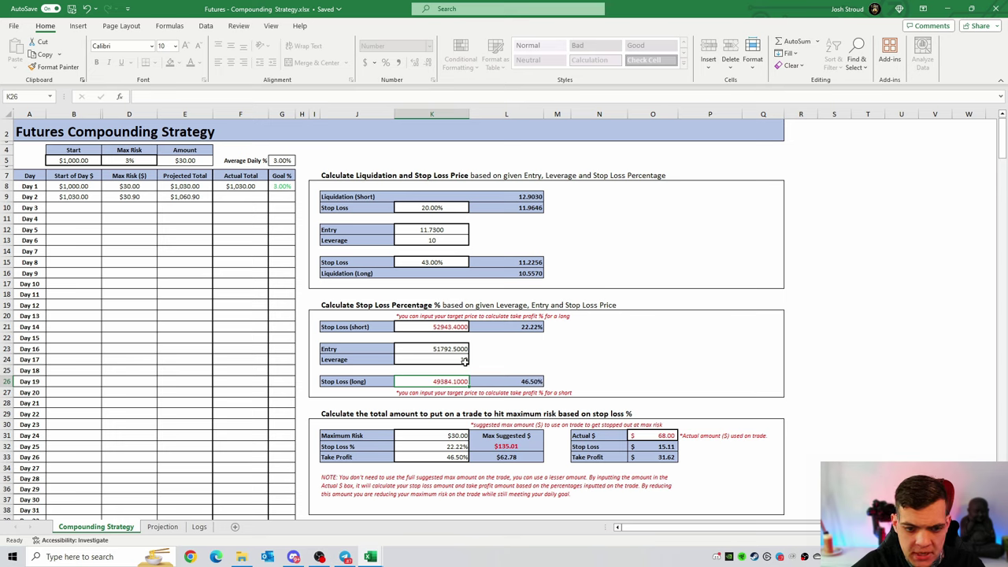
pyautogui.click(456, 349)
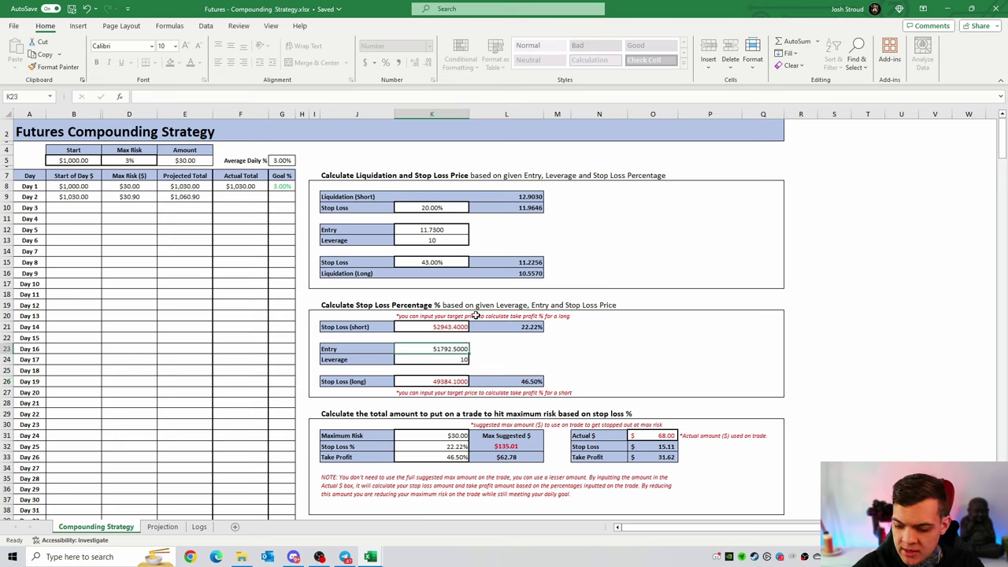
pyautogui.write('11.73')
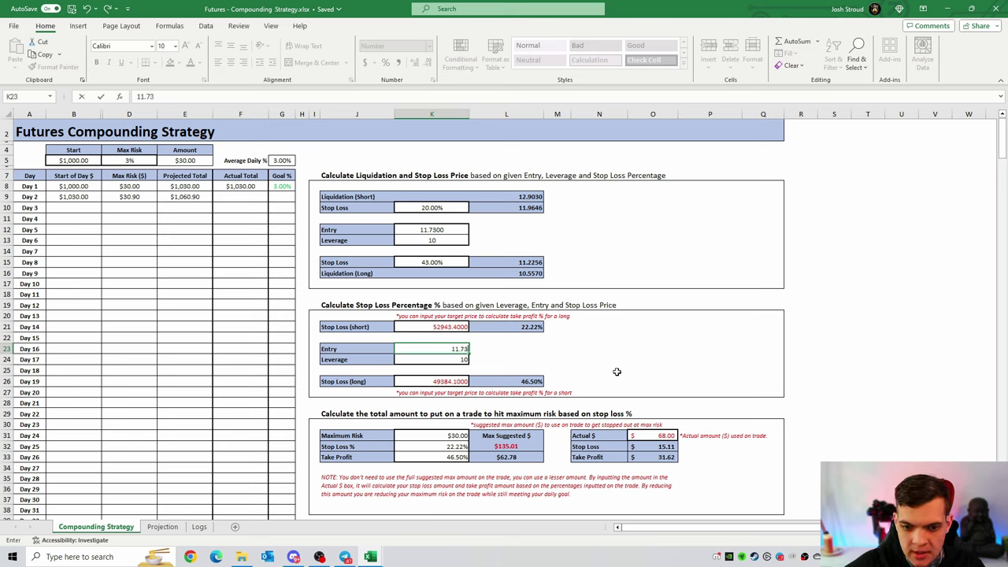
pyautogui.hotkey('ctrl', 'Return')
pyautogui.click(446, 382)
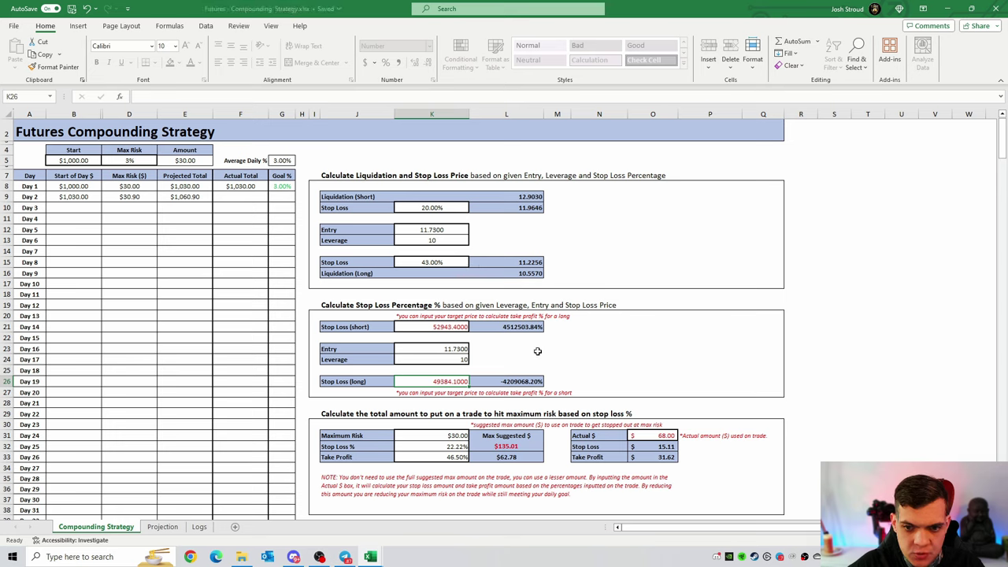
pyautogui.write('11.2256')
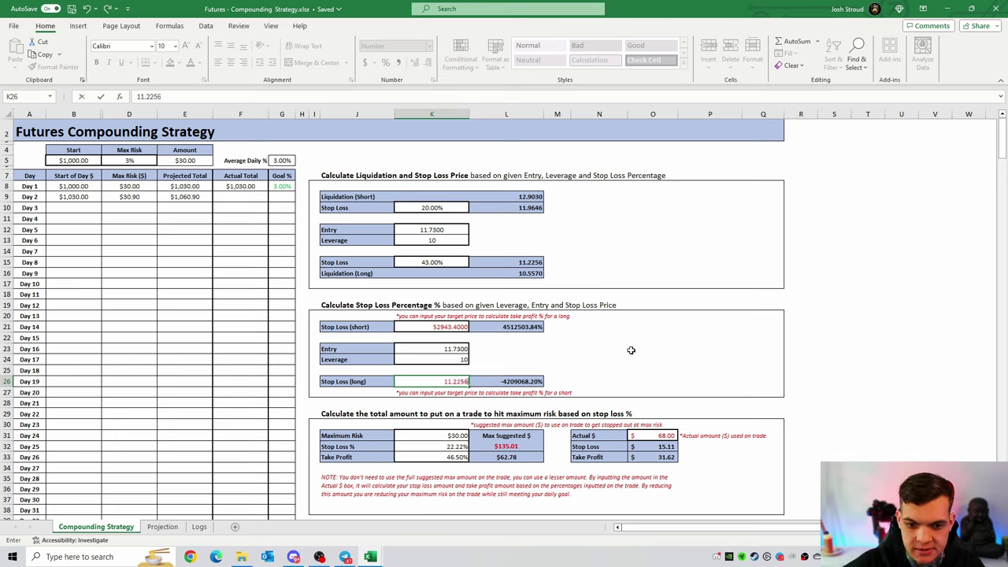
pyautogui.press('Return')
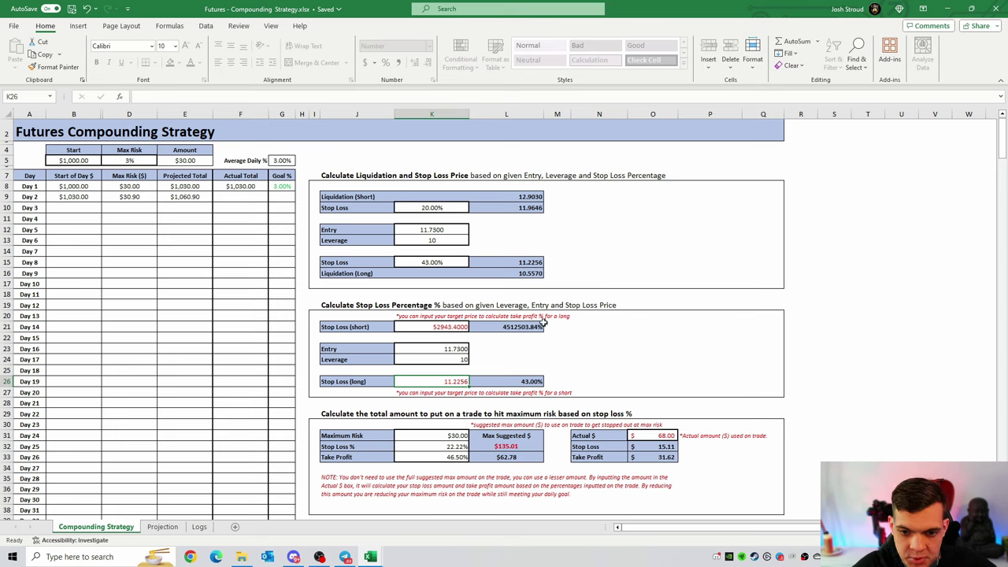
# Step: Try short stop prices 13, 11.9 and 13 in K21, finally settling on 12.5 (65.64%)
pyautogui.click(464, 328)
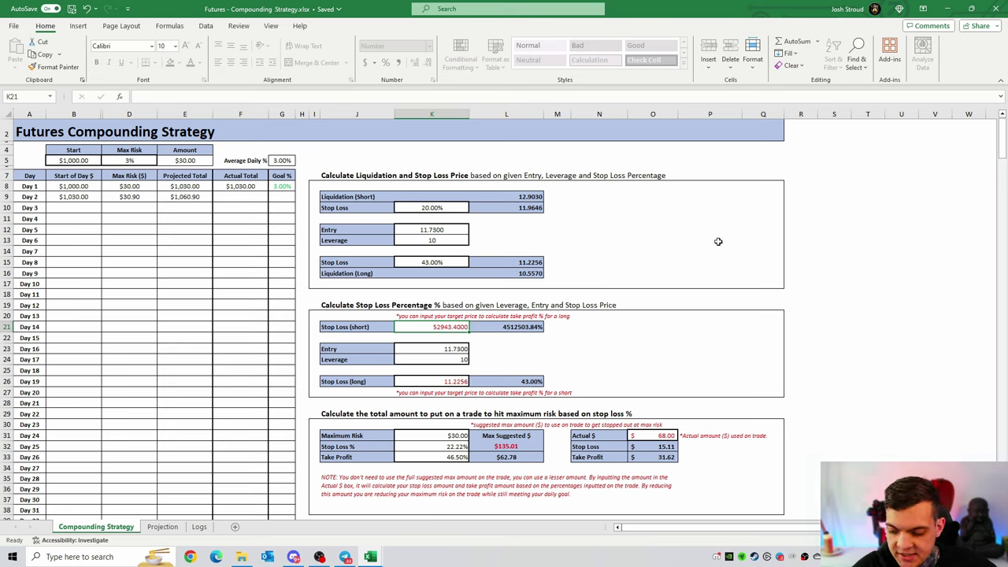
pyautogui.write('13.')
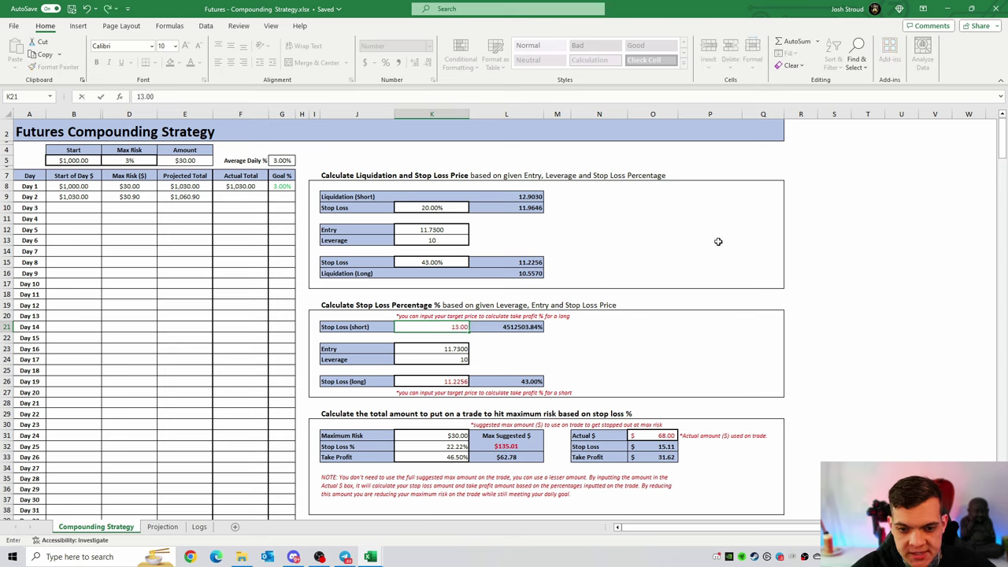
pyautogui.press('Return')
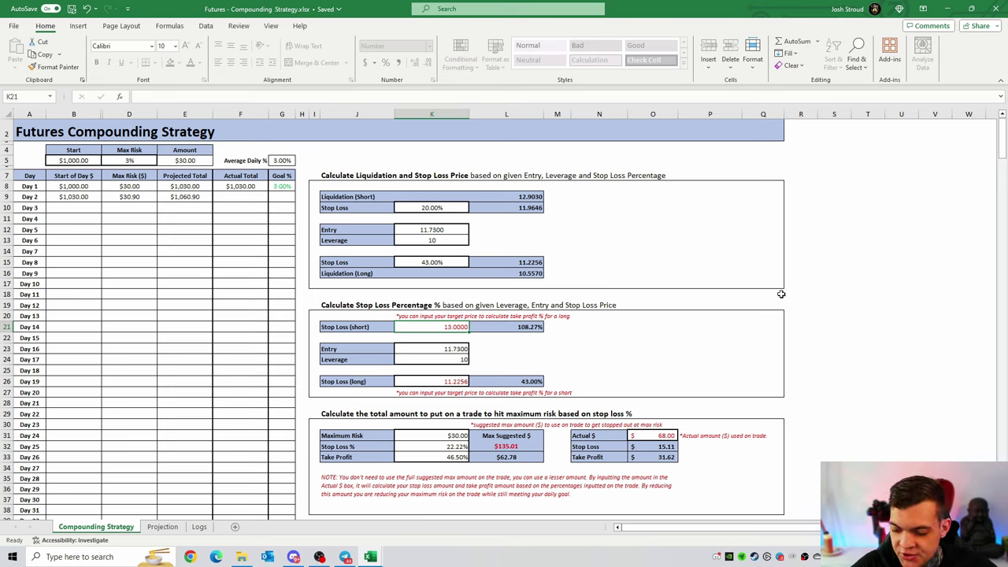
pyautogui.write('11.90')
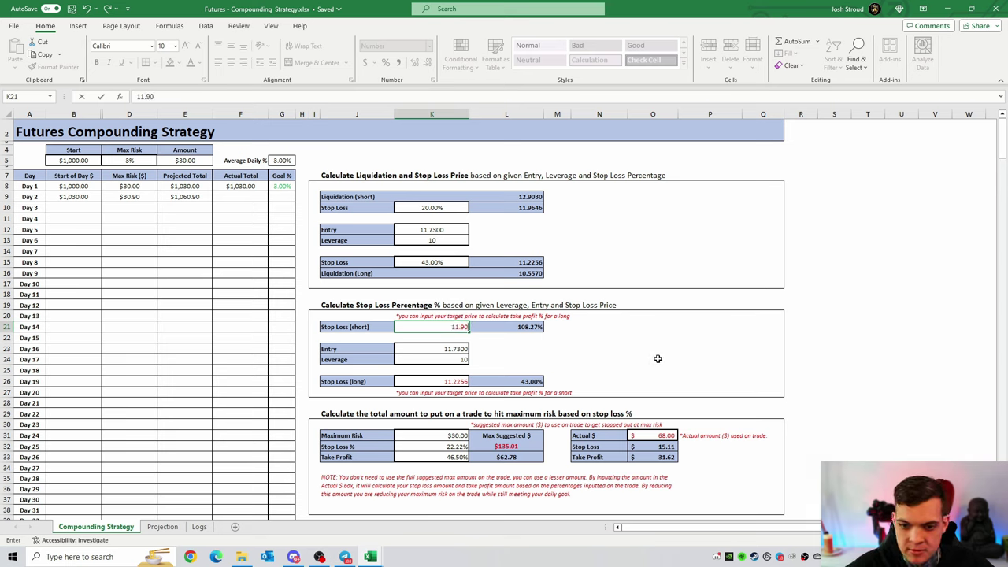
pyautogui.hotkey('ctrl', 'Return')
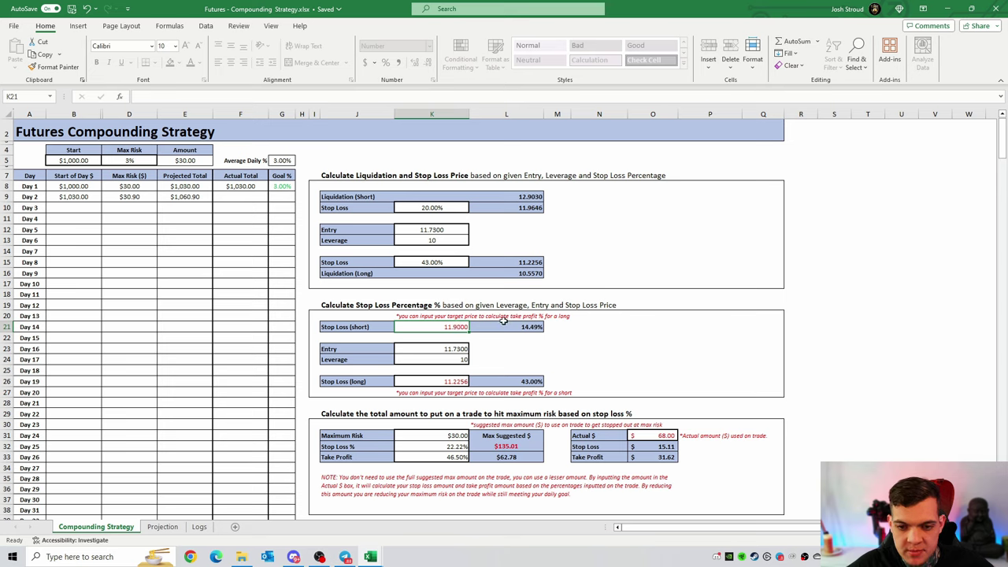
pyautogui.write('13')
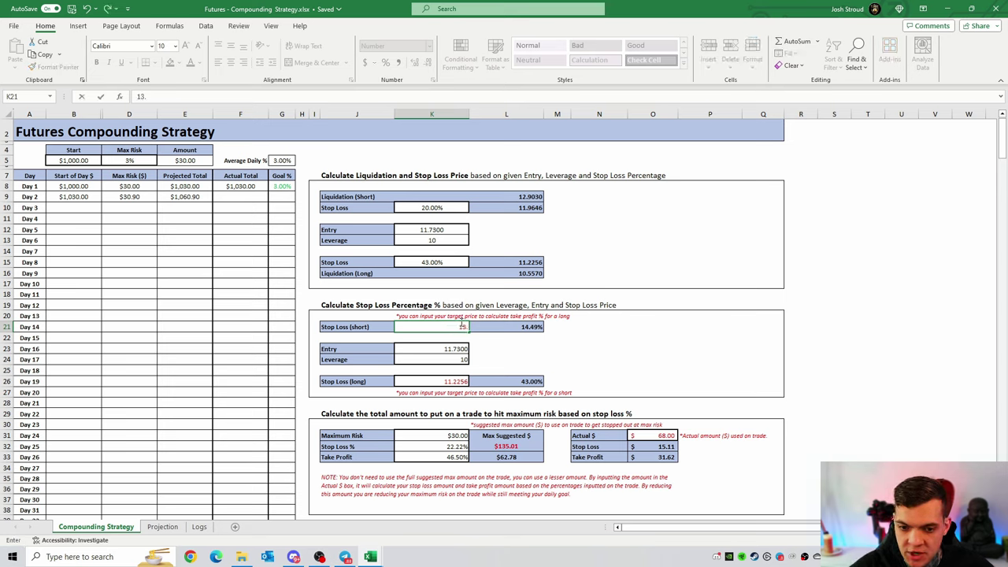
pyautogui.hotkey('ctrl', 'Return')
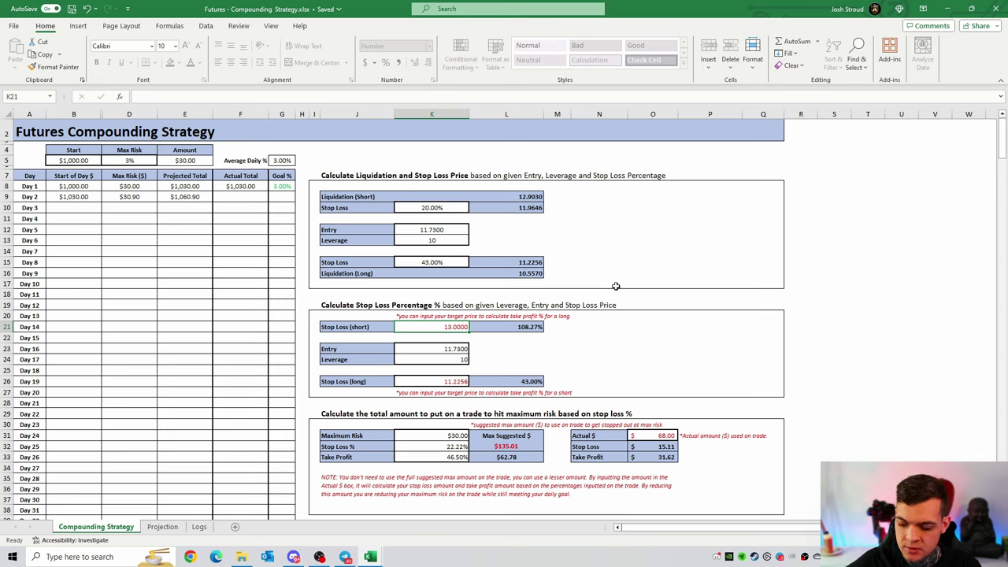
pyautogui.write('1')
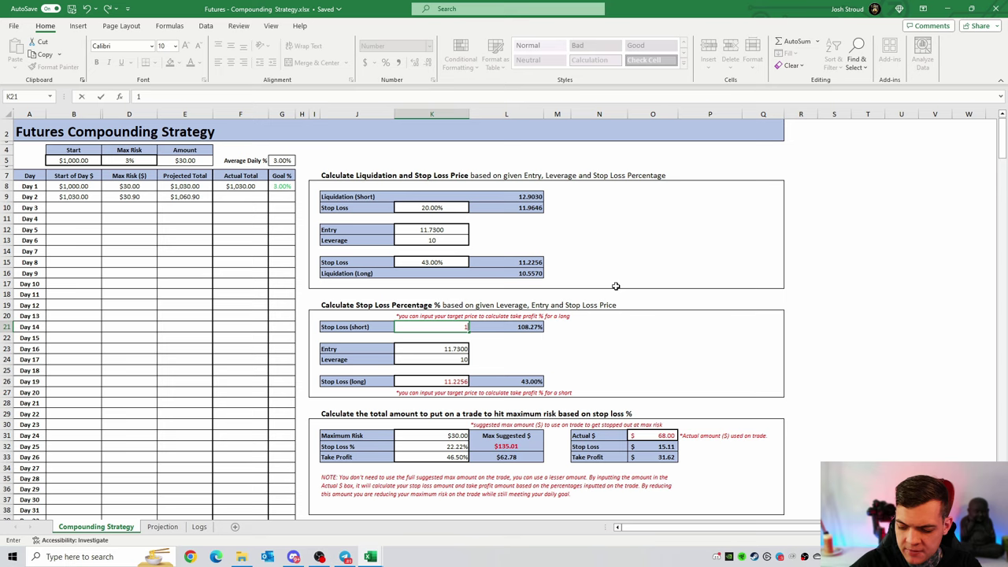
pyautogui.write('2.50')
pyautogui.press('Return')
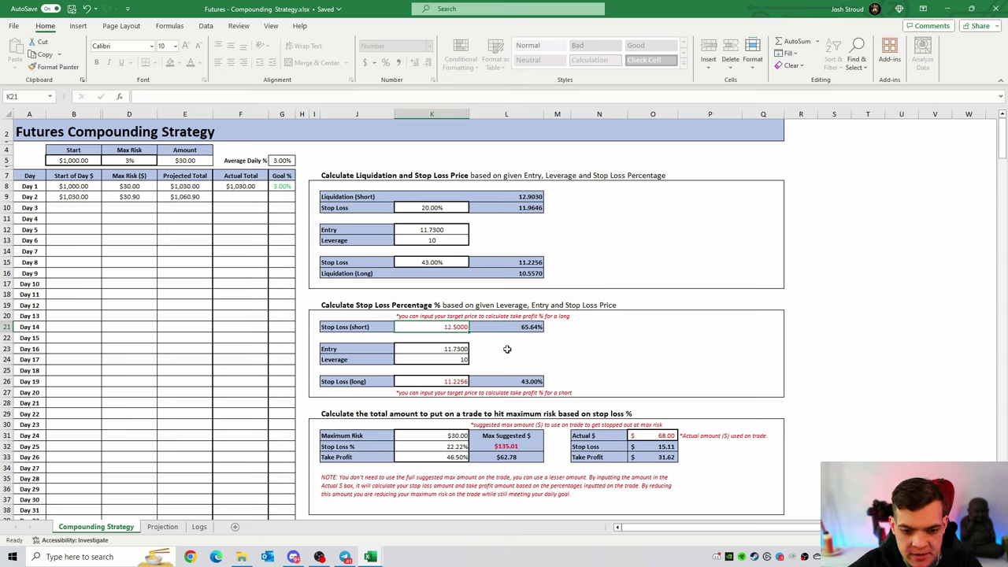
pyautogui.click(454, 436)
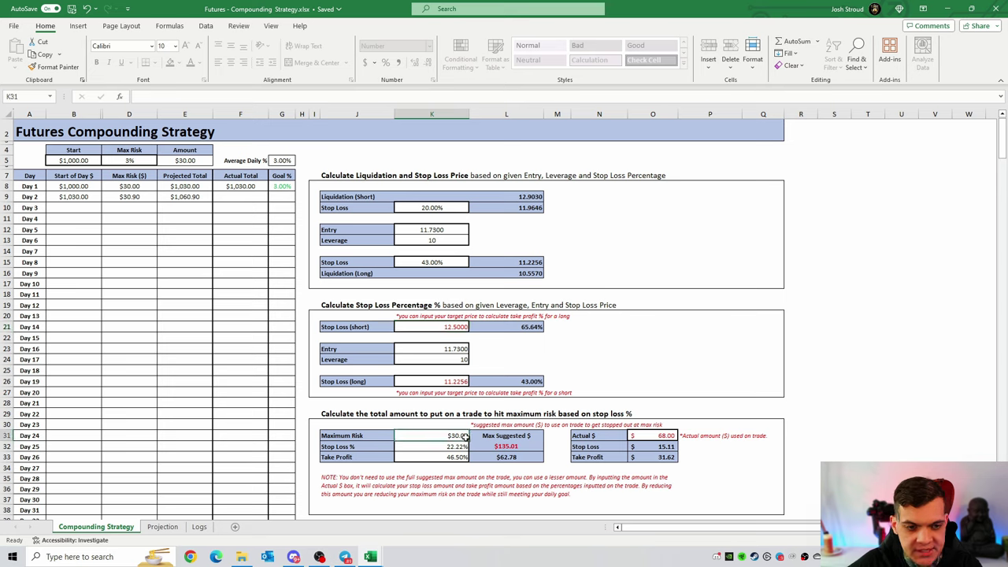
# Step: Enter a 43% stop loss in K32 and a 65.64% take profit in K33
pyautogui.click(458, 448)
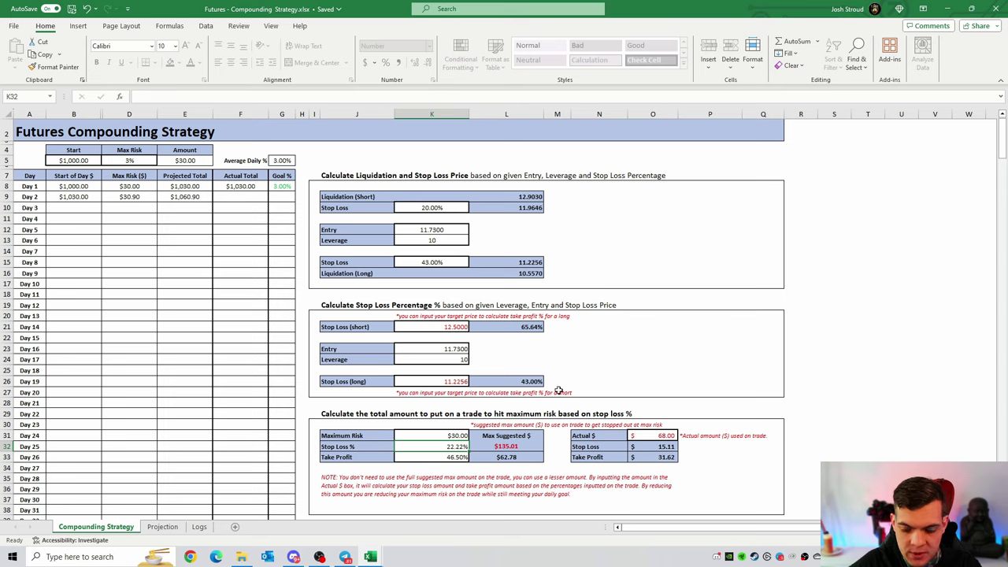
pyautogui.write('43')
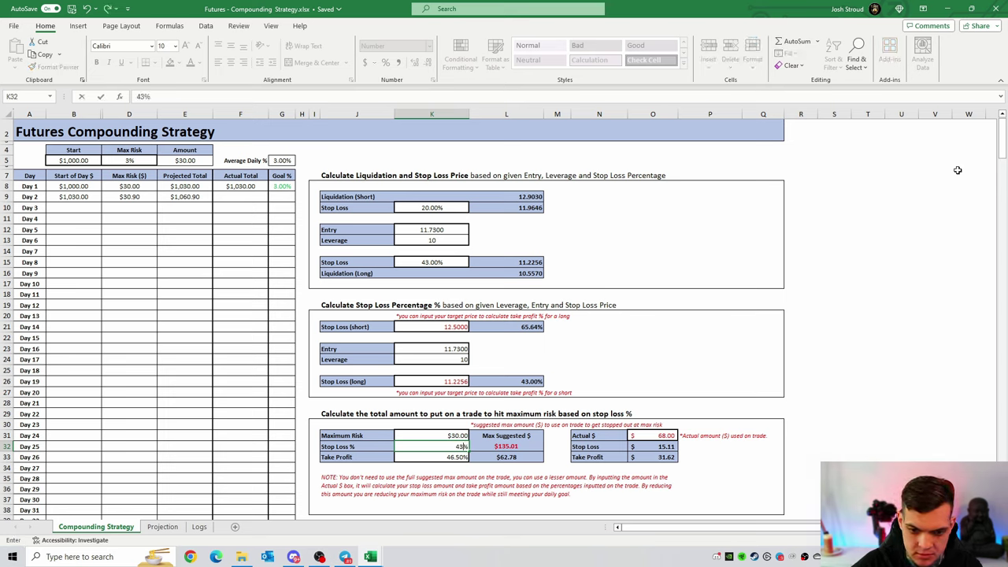
pyautogui.press('Return')
pyautogui.click(458, 458)
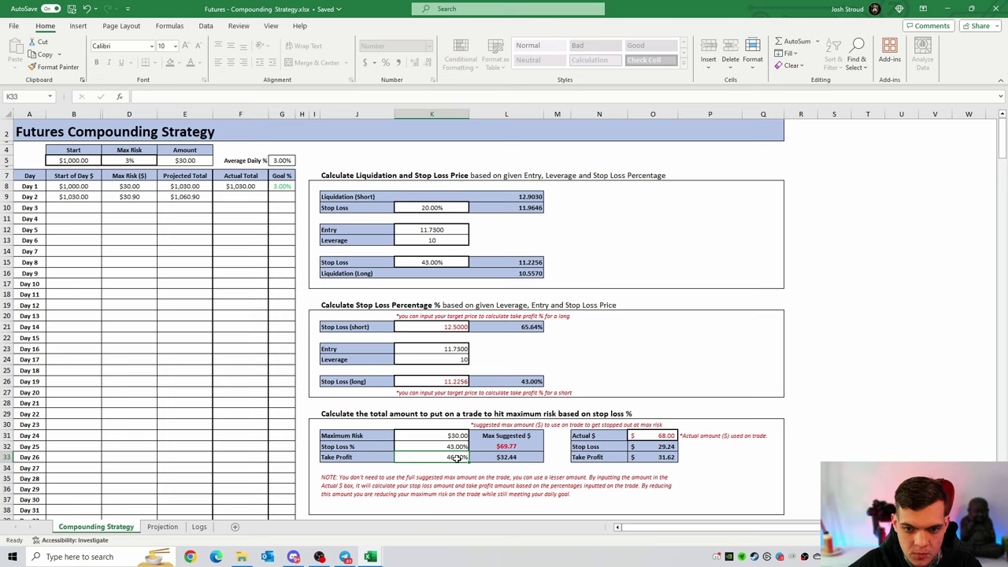
pyautogui.press('BackSpace')
pyautogui.write('65')
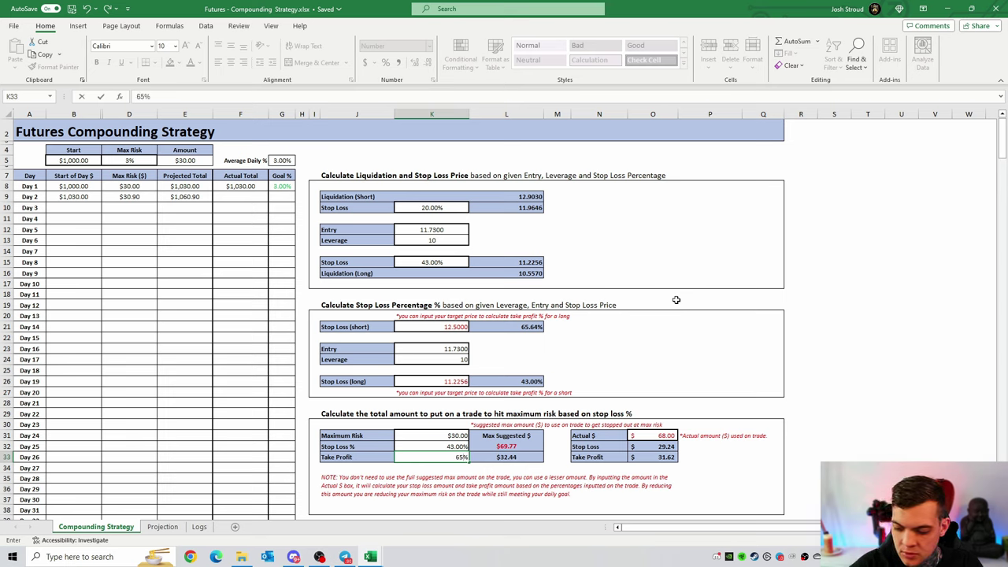
pyautogui.write('.64')
pyautogui.press('Return')
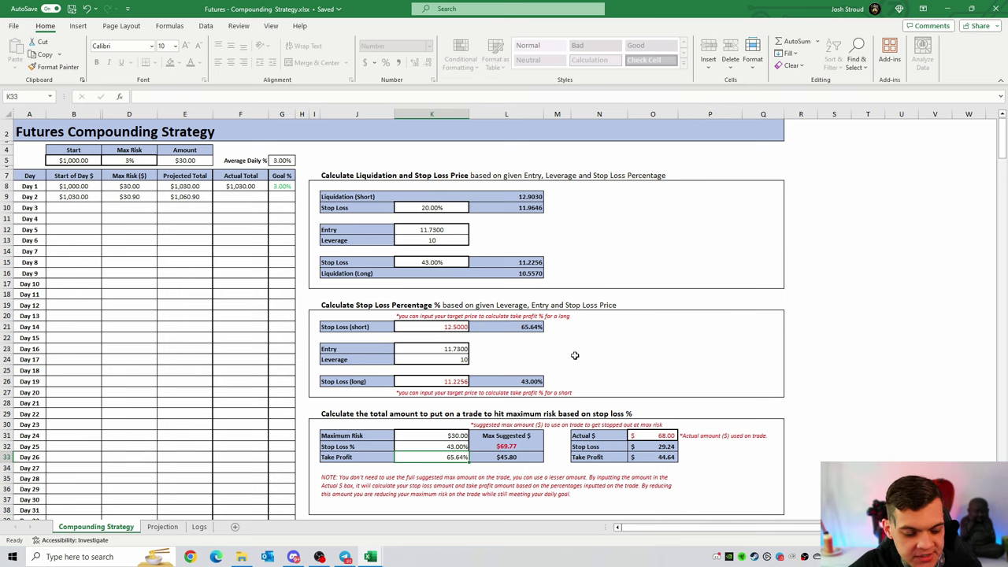
pyautogui.scroll(-4, 685, 315)
pyautogui.scroll(4, 695, 360)
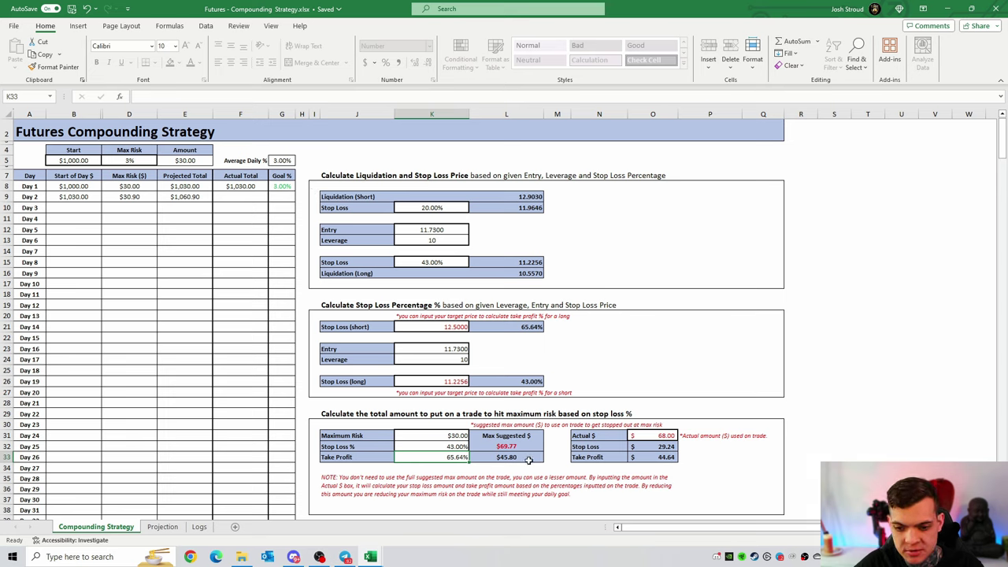
pyautogui.click(672, 436)
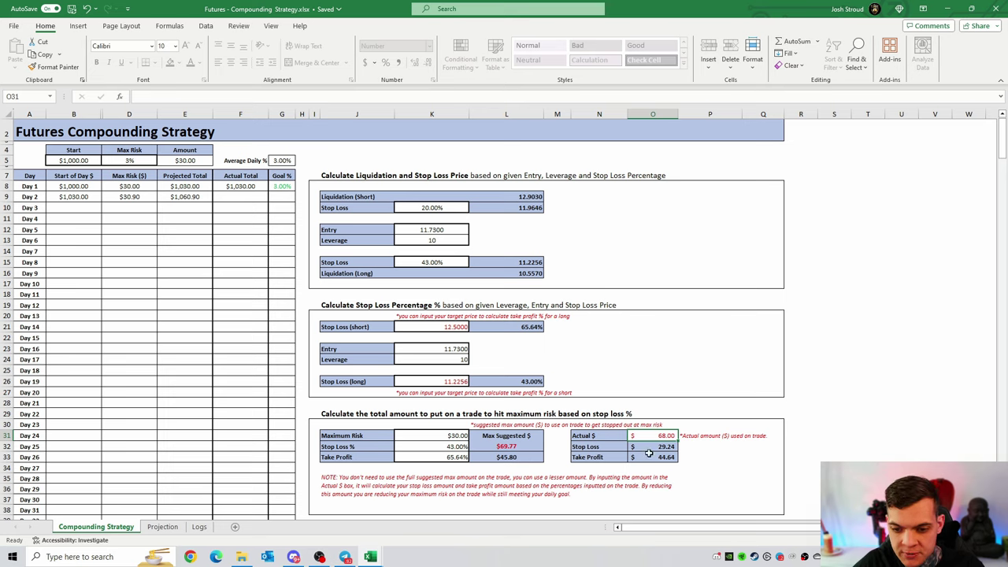
# Step: Enter 69.77 in O31, yielding a $30.00 stop loss and $45.80 take profit
pyautogui.write('69.77')
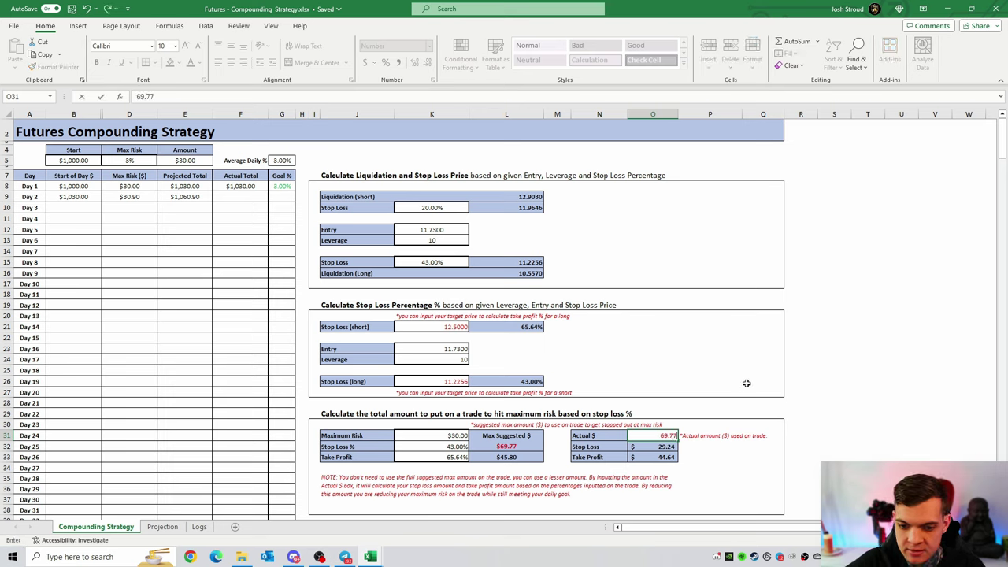
pyautogui.press('Return')
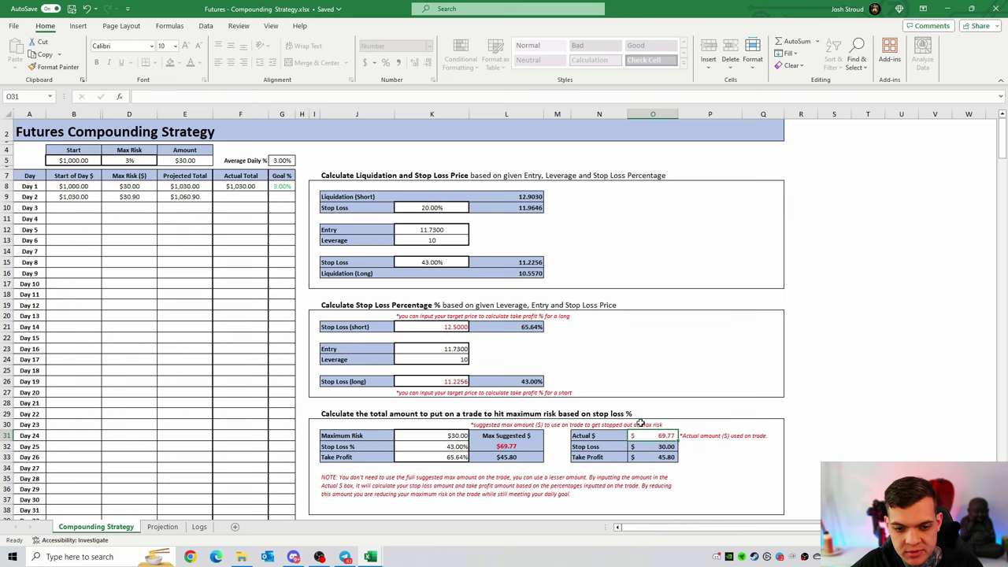
pyautogui.scroll(-3, 669, 362)
pyautogui.scroll(3, 701, 378)
pyautogui.scroll(-3, 697, 371)
pyautogui.scroll(3, 669, 338)
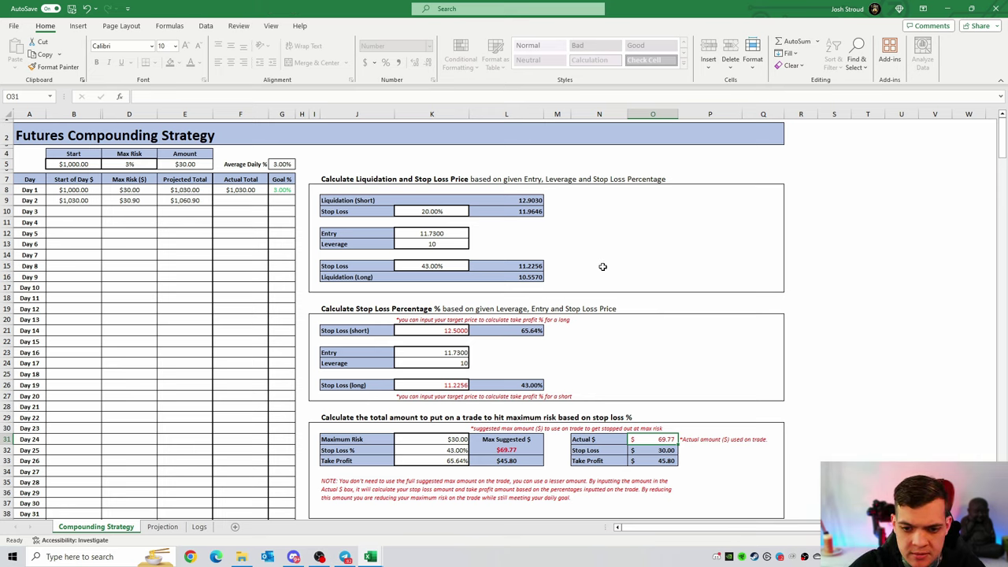
pyautogui.scroll(-3, 603, 266)
pyautogui.scroll(3, 663, 333)
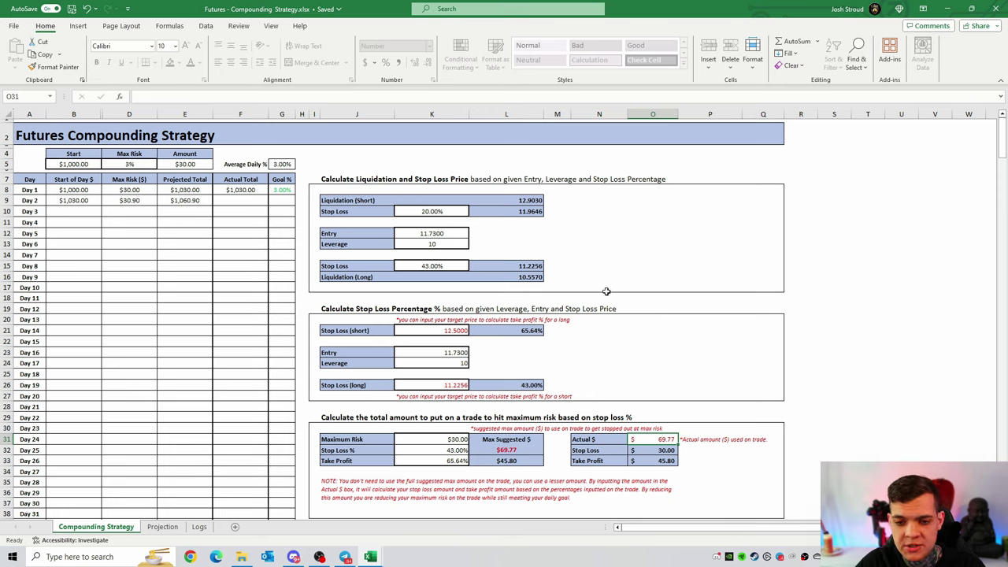
pyautogui.scroll(-5, 472, 346)
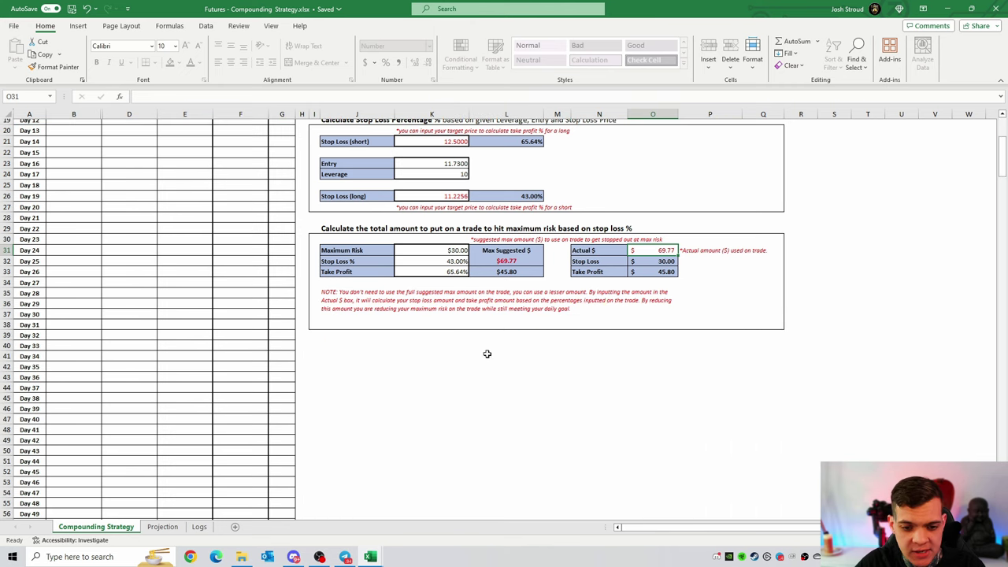
pyautogui.scroll(1, 496, 378)
pyautogui.scroll(4, 515, 418)
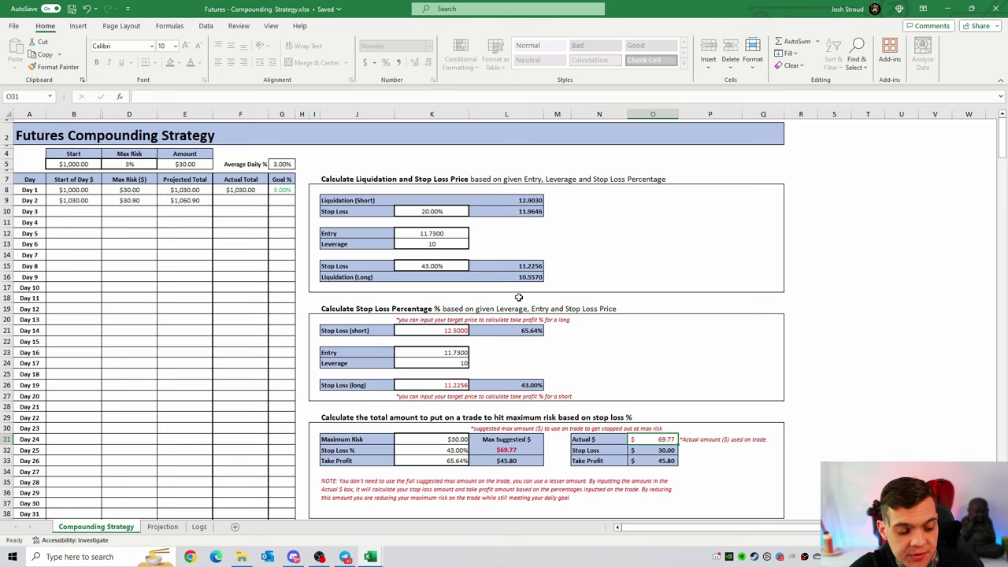
pyautogui.scroll(-5, 259, 232)
pyautogui.scroll(5, 268, 244)
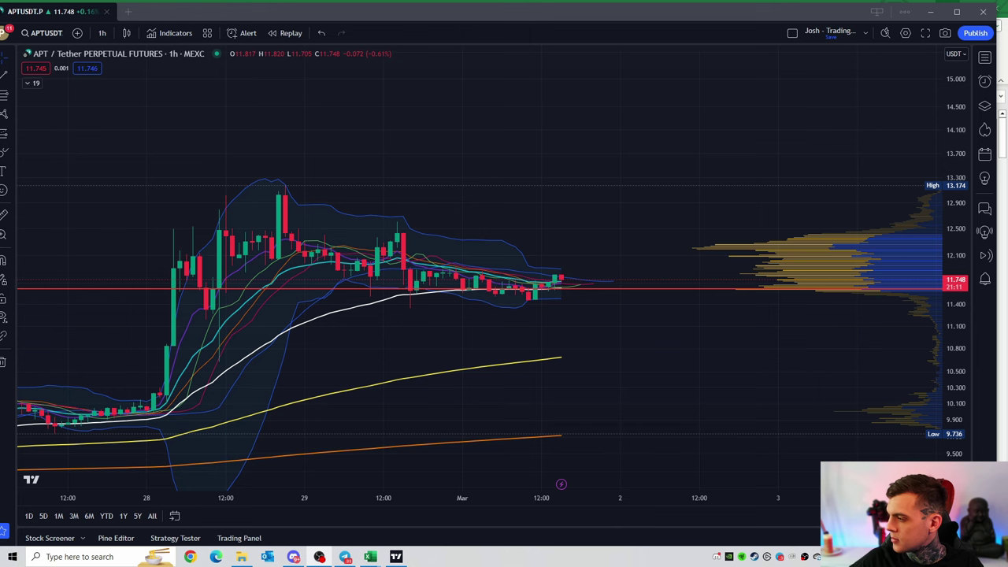
# Step: Rescale and pan the 1h APT chart, then restore the RSI panes and refit the RSI scale
pyautogui.scroll(-2, 443, 261)
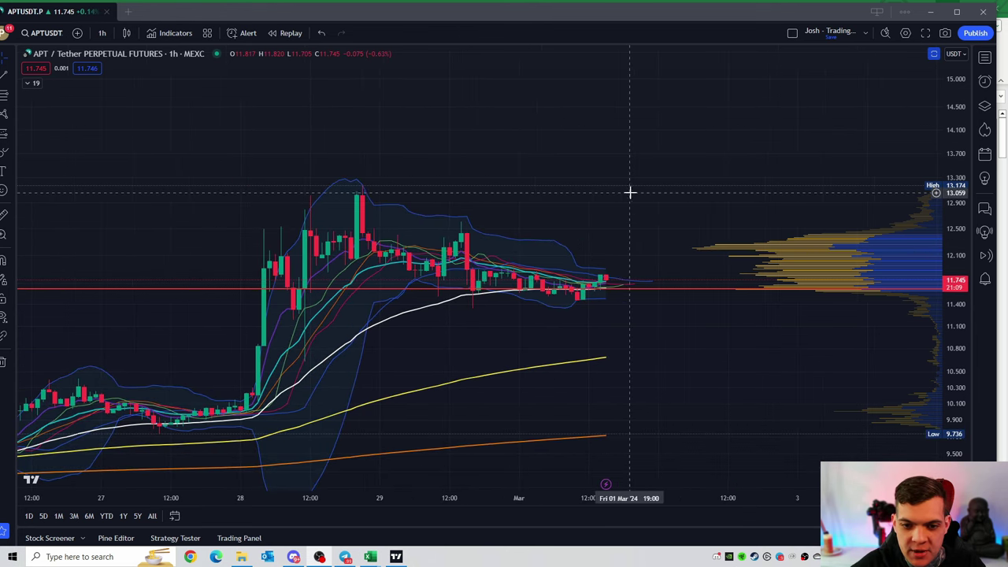
pyautogui.moveTo(630, 192)
pyautogui.mouseDown()
pyautogui.moveTo(609, 212)
pyautogui.moveTo(654, 213)
pyautogui.moveTo(626, 223)
pyautogui.moveTo(680, 223)
pyautogui.moveTo(653, 251)
pyautogui.mouseUp()
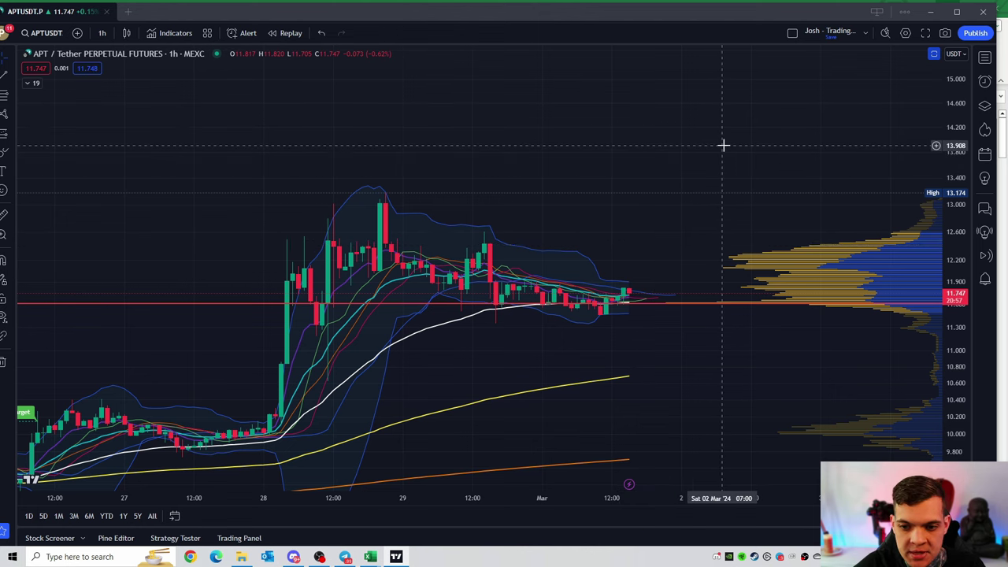
pyautogui.scroll(2, 717, 145)
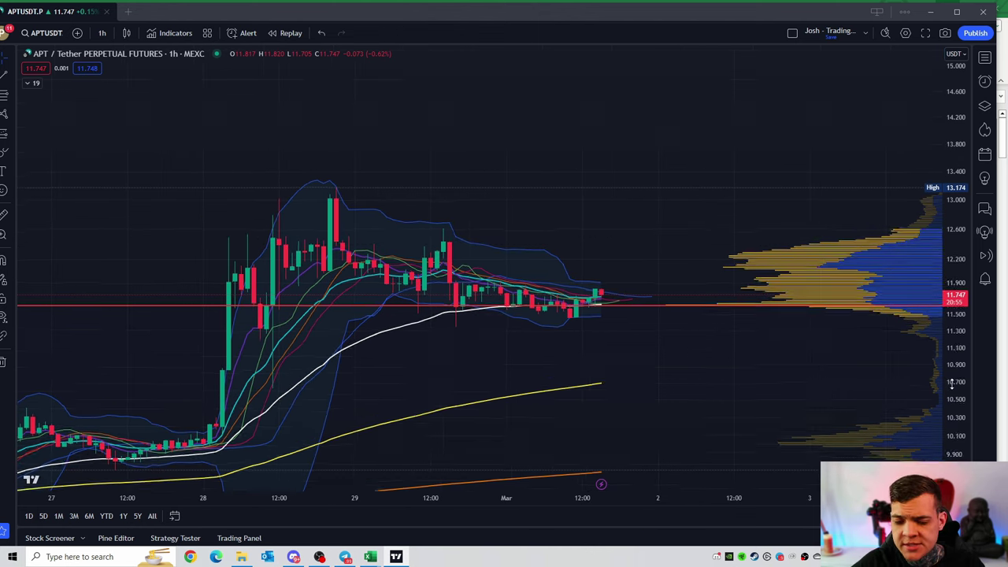
pyautogui.moveTo(952, 381); pyautogui.dragTo(951, 409)
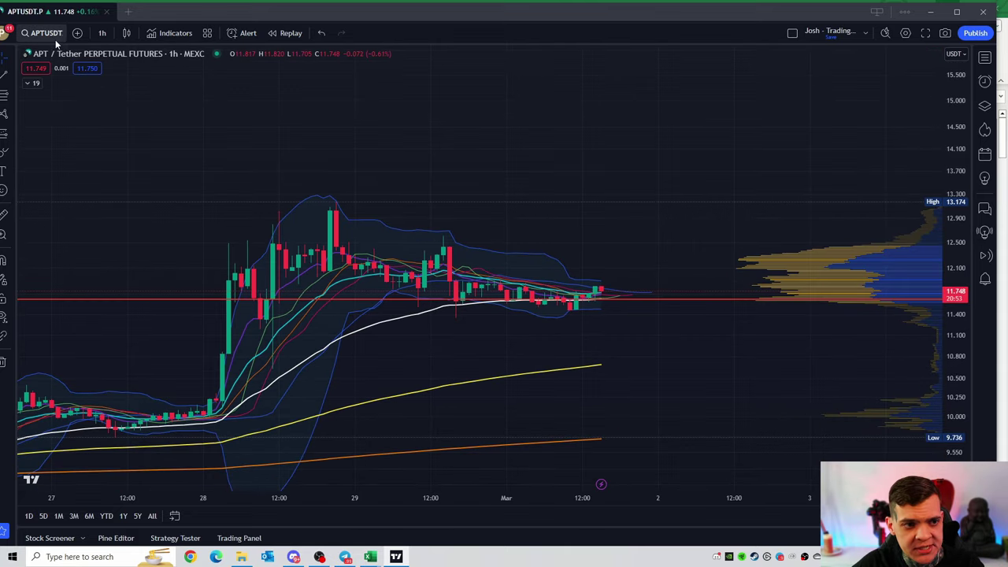
pyautogui.moveTo(540, 157); pyautogui.dragTo(481, 153)
pyautogui.scroll(-3, 619, 167)
pyautogui.scroll(-3, 620, 167)
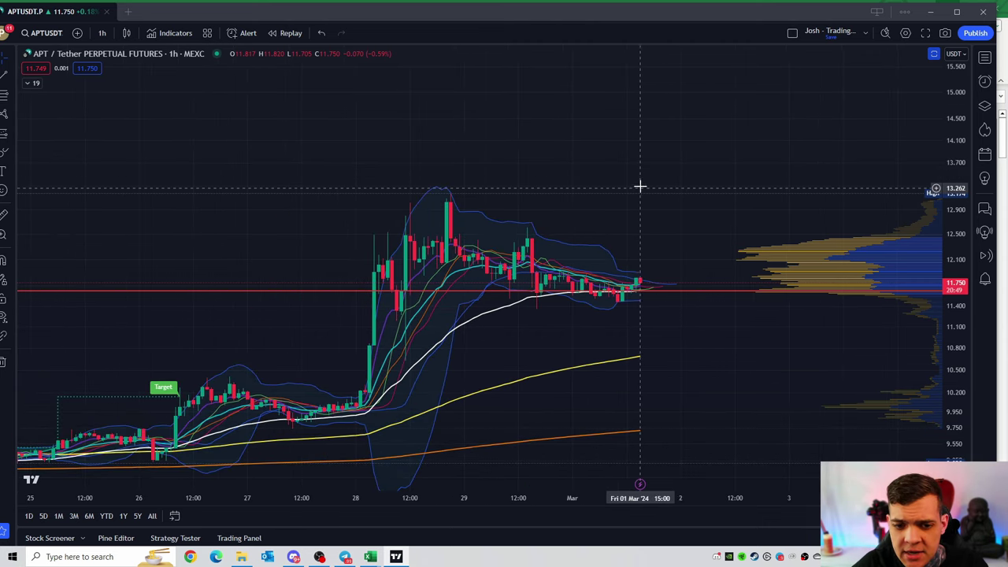
pyautogui.moveTo(638, 212)
pyautogui.mouseDown()
pyautogui.moveTo(623, 180)
pyautogui.moveTo(607, 196)
pyautogui.mouseUp()
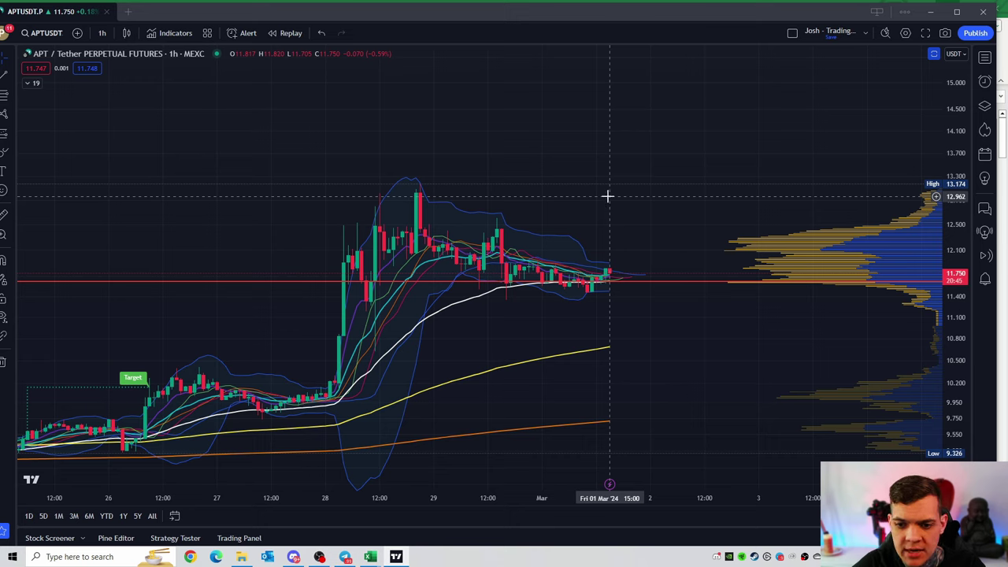
pyautogui.doubleClick(670, 214)
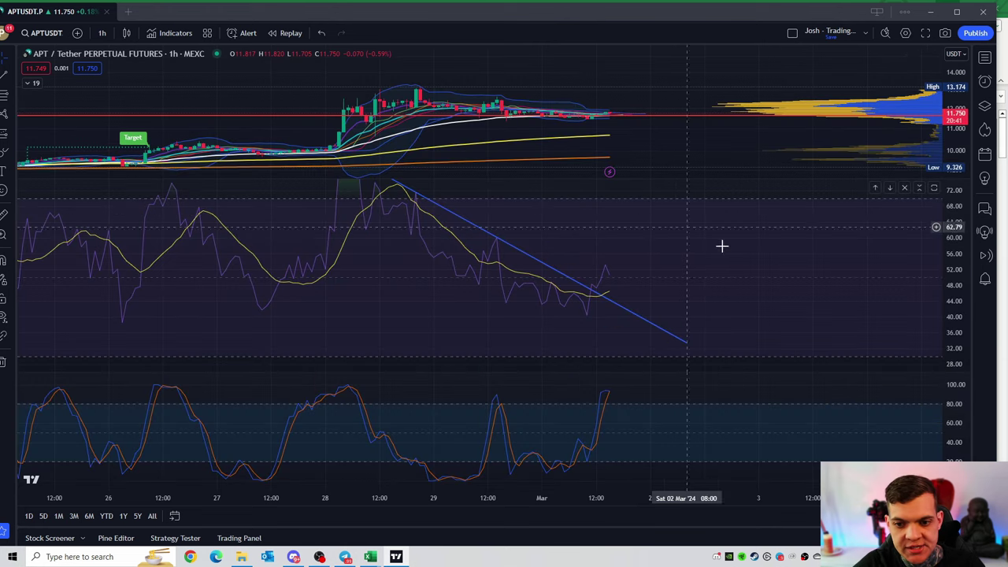
pyautogui.doubleClick(964, 324)
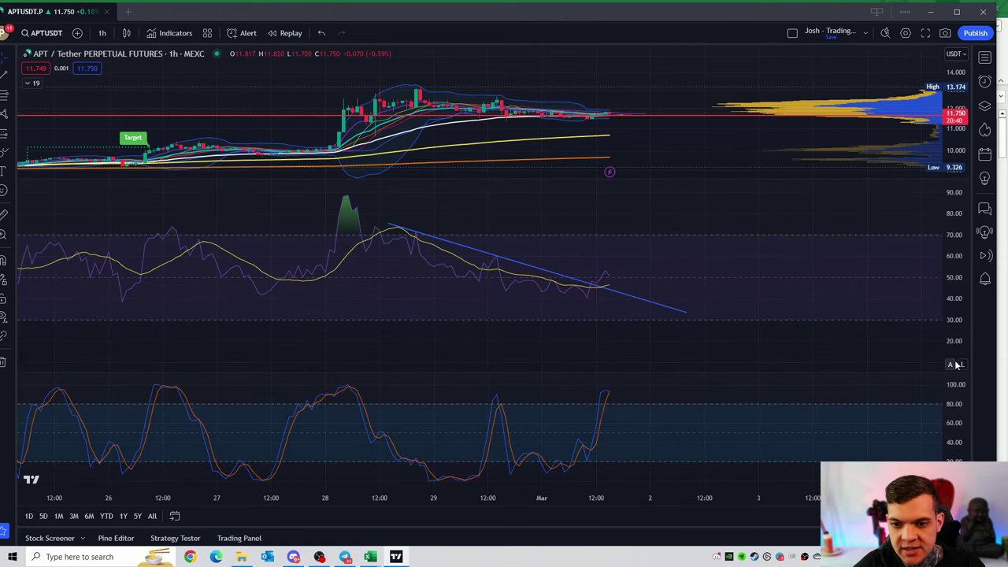
# Step: Auto-fit, enlarge and rescale the price pane above the RSI pane
pyautogui.click(391, 229)
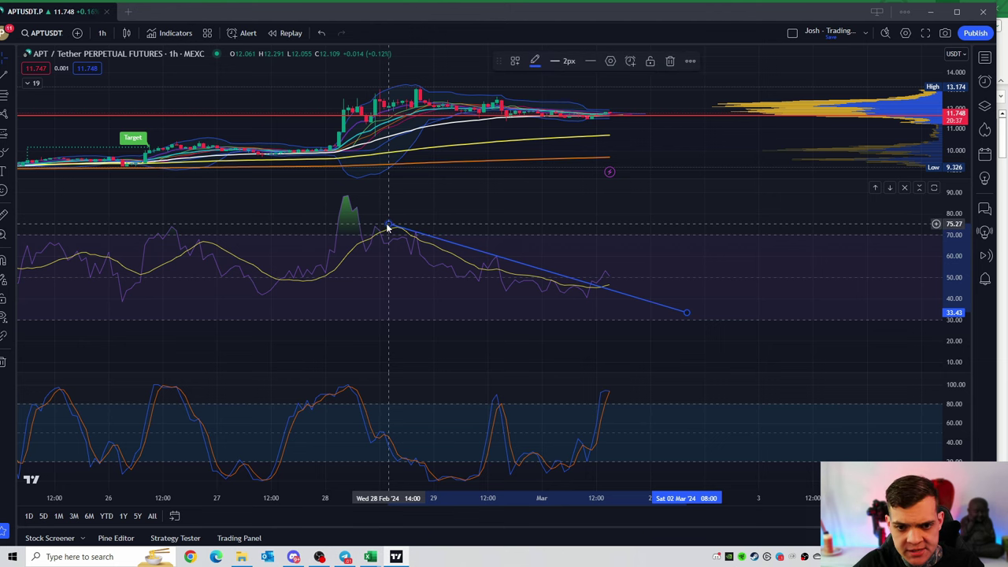
pyautogui.doubleClick(951, 160)
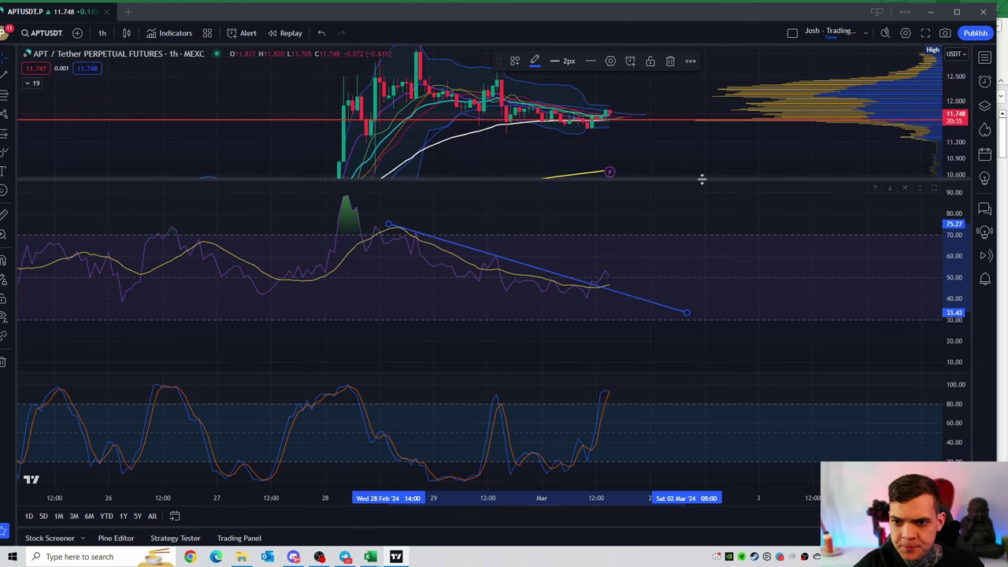
pyautogui.moveTo(699, 180); pyautogui.dragTo(699, 282)
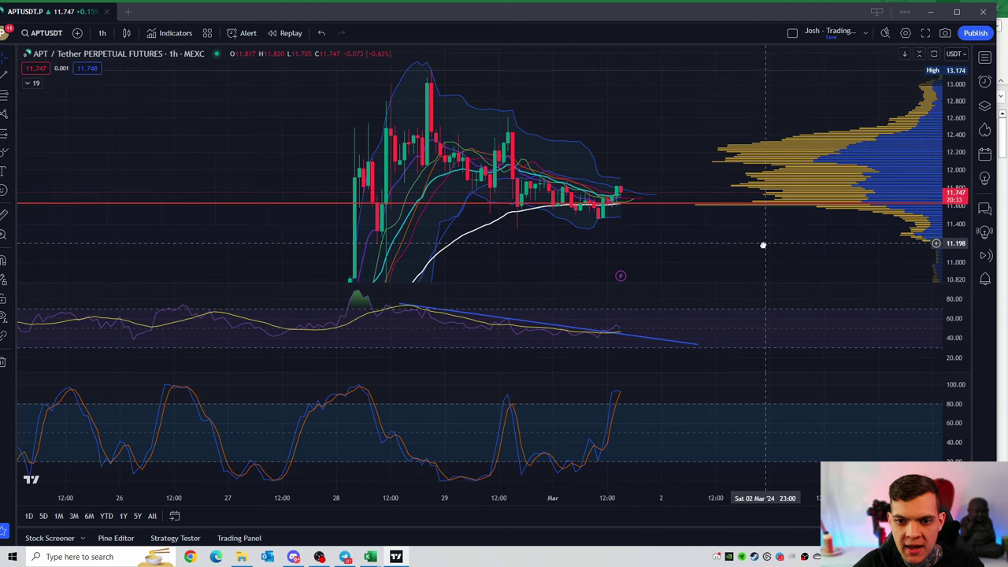
pyautogui.moveTo(765, 248); pyautogui.dragTo(808, 260)
pyautogui.moveTo(957, 221); pyautogui.dragTo(958, 244)
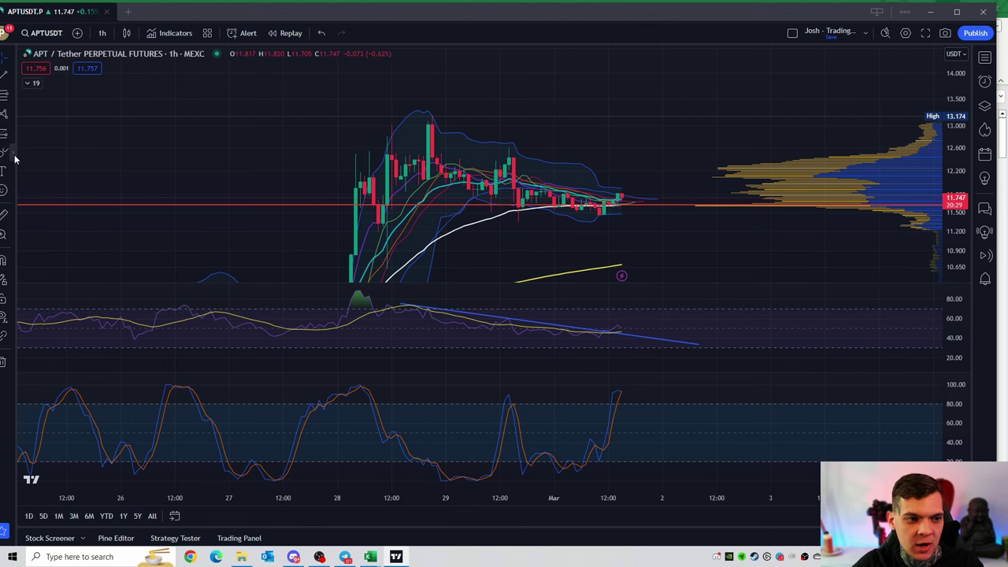
# Step: Draw brush arcs over the highest candle peak and the second, lower peak
pyautogui.click(15, 159)
pyautogui.click(48, 161)
pyautogui.moveTo(423, 121); pyautogui.dragTo(453, 131)
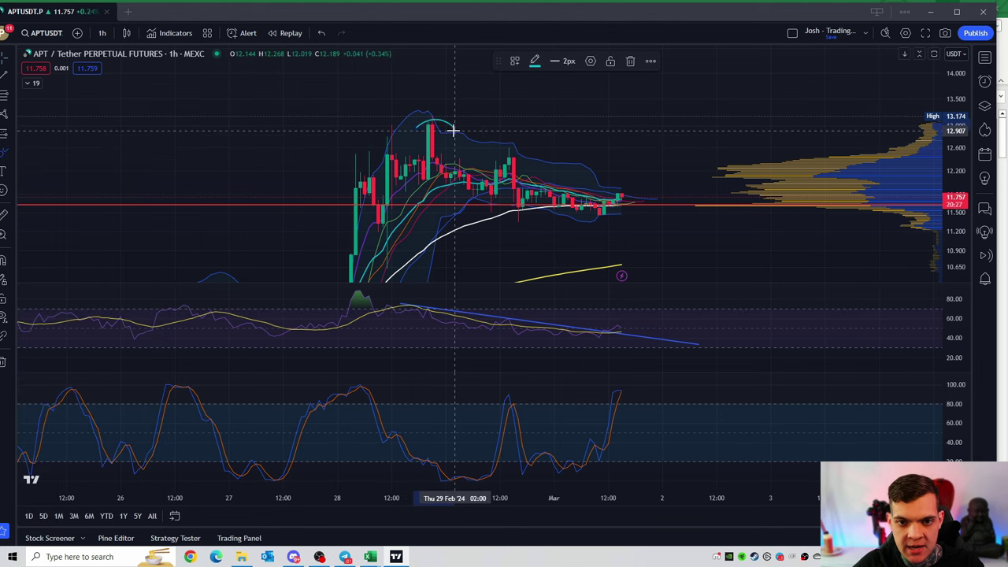
pyautogui.moveTo(493, 158); pyautogui.dragTo(535, 157)
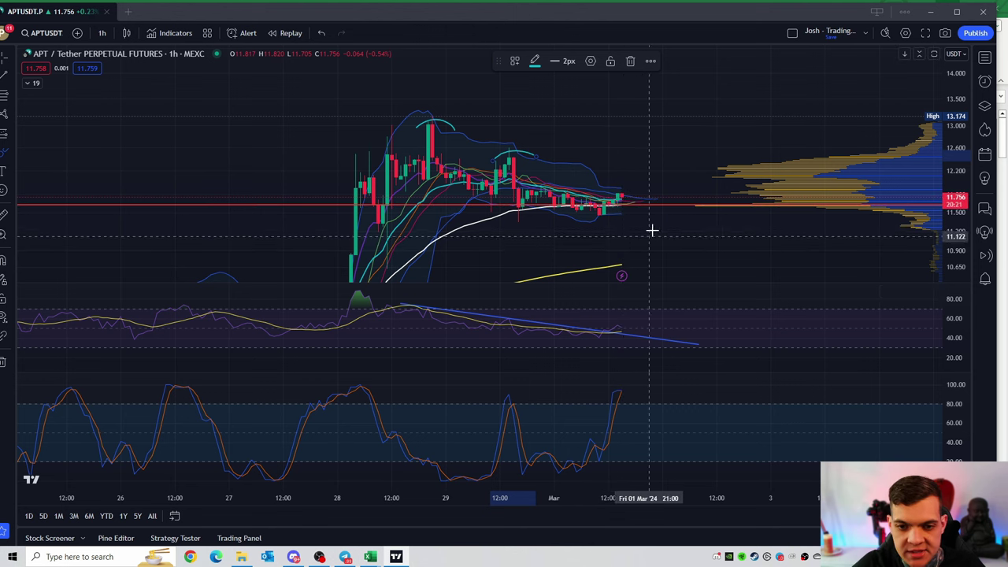
# Step: Sketch two projected range curves, then undo them and return to the pointer
pyautogui.scroll(2, 668, 222)
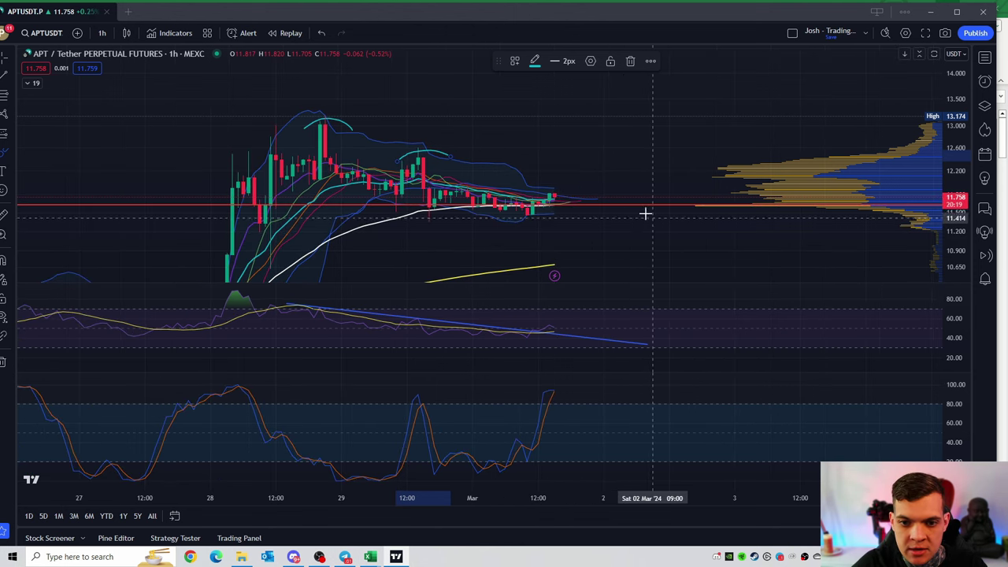
pyautogui.moveTo(526, 217); pyautogui.dragTo(627, 223)
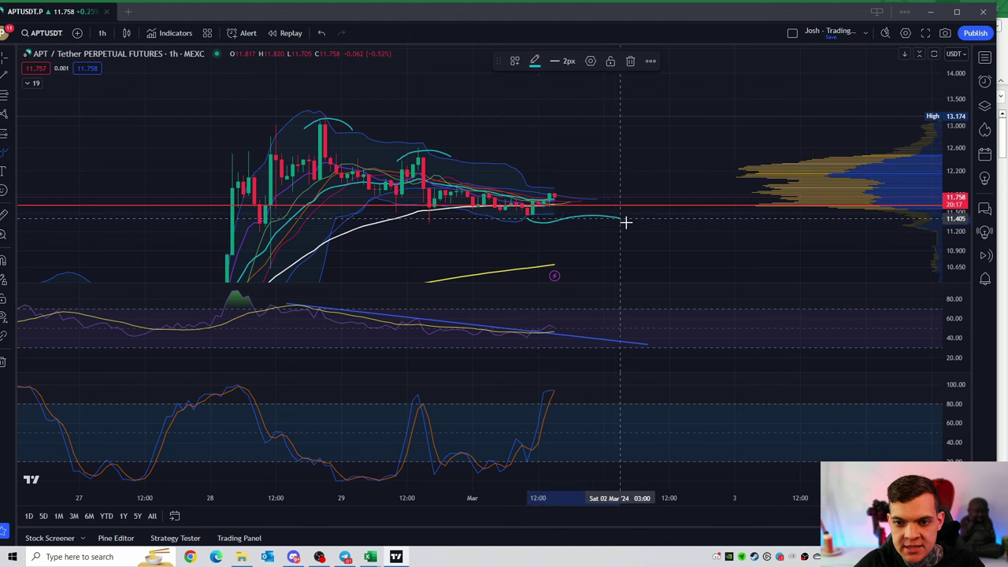
pyautogui.moveTo(555, 195); pyautogui.dragTo(646, 205)
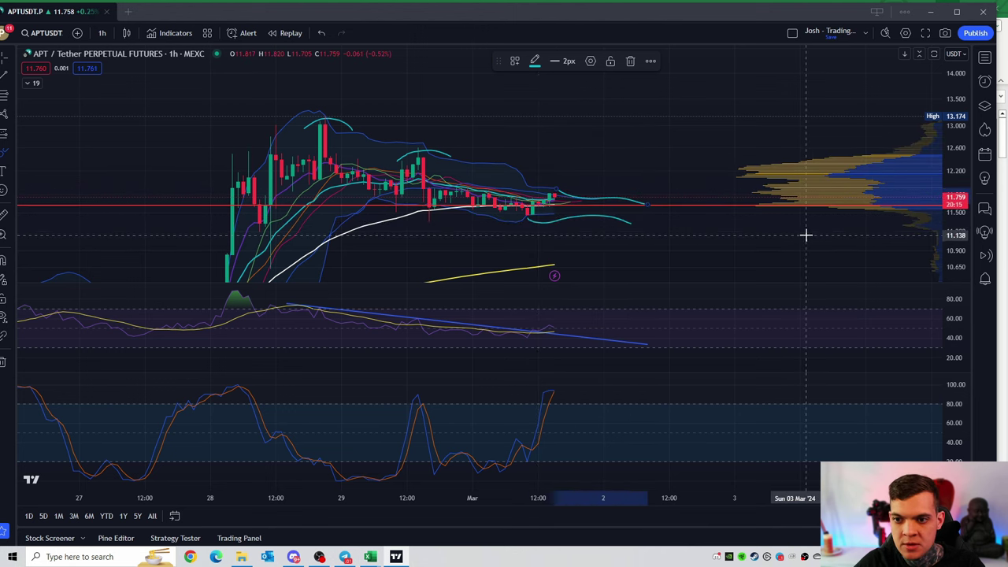
pyautogui.hotkey('ctrl', 'z')
pyautogui.hotkey('ctrl', 'z')
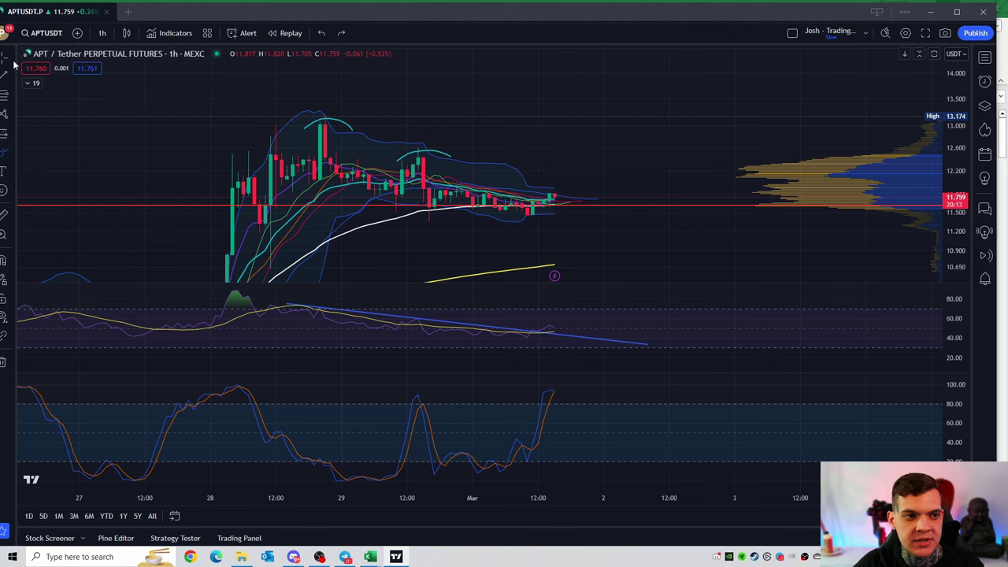
pyautogui.click(8, 59)
# Step: Maximize the price pane and compress it to show the moving averages
pyautogui.doubleClick(639, 155)
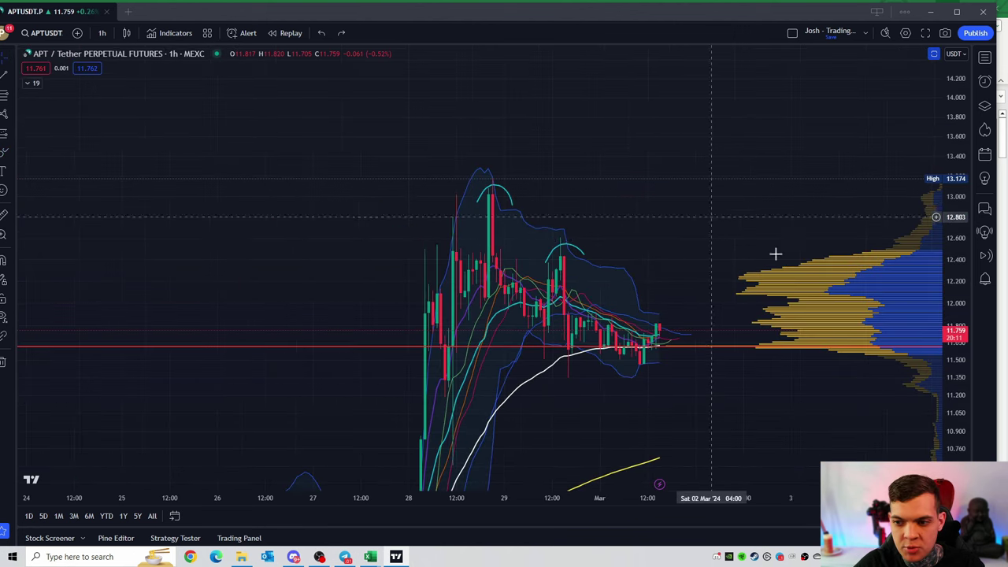
pyautogui.scroll(3, 706, 205)
pyautogui.scroll(3, 682, 231)
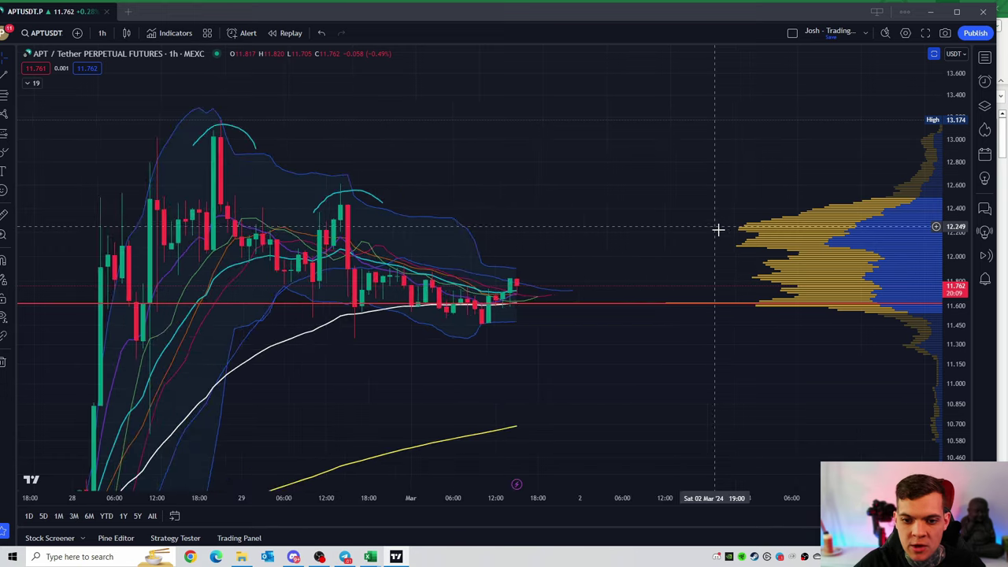
pyautogui.moveTo(959, 359); pyautogui.dragTo(959, 410)
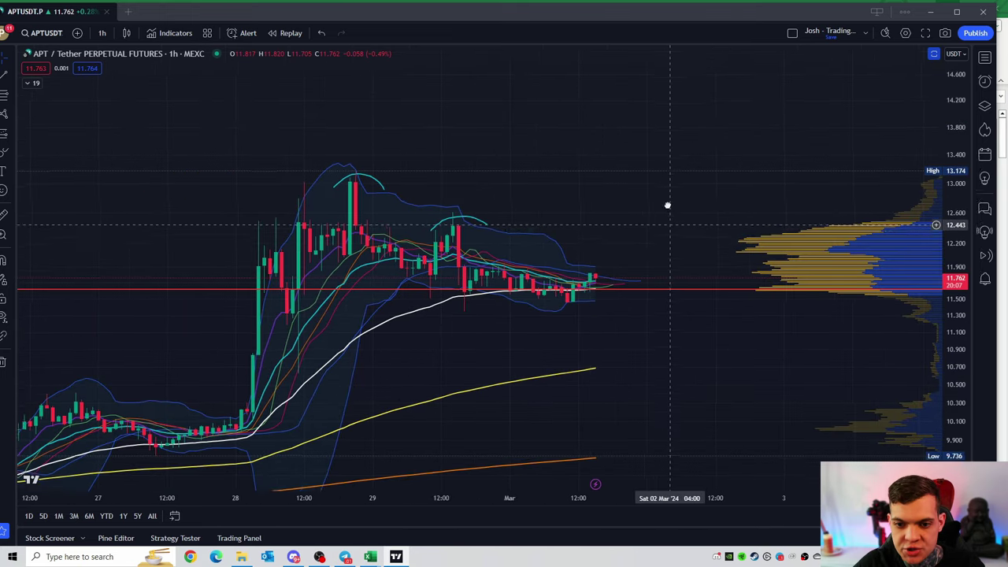
pyautogui.scroll(-2, 642, 195)
pyautogui.scroll(-2, 685, 228)
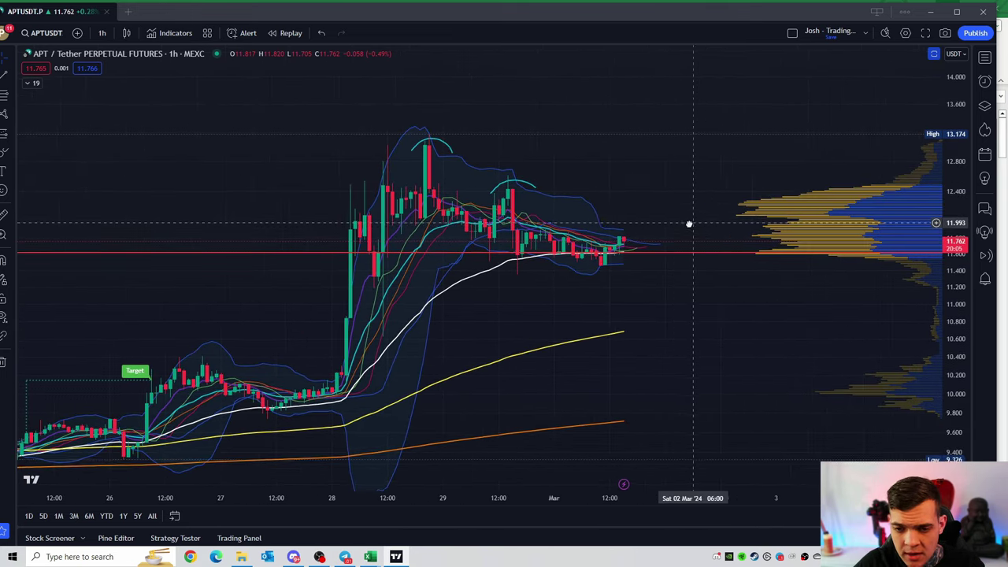
pyautogui.scroll(-2, 697, 223)
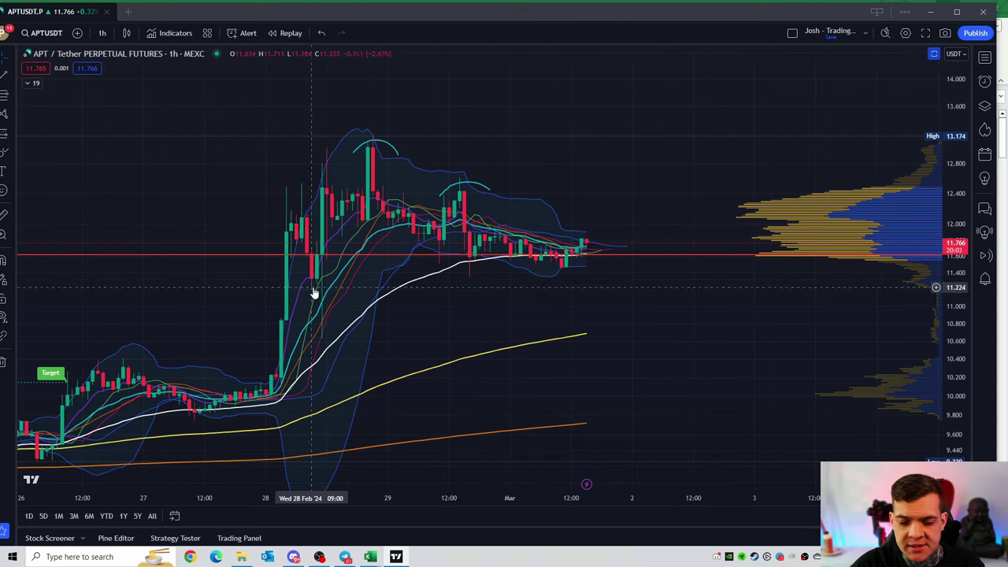
pyautogui.click(16, 81)
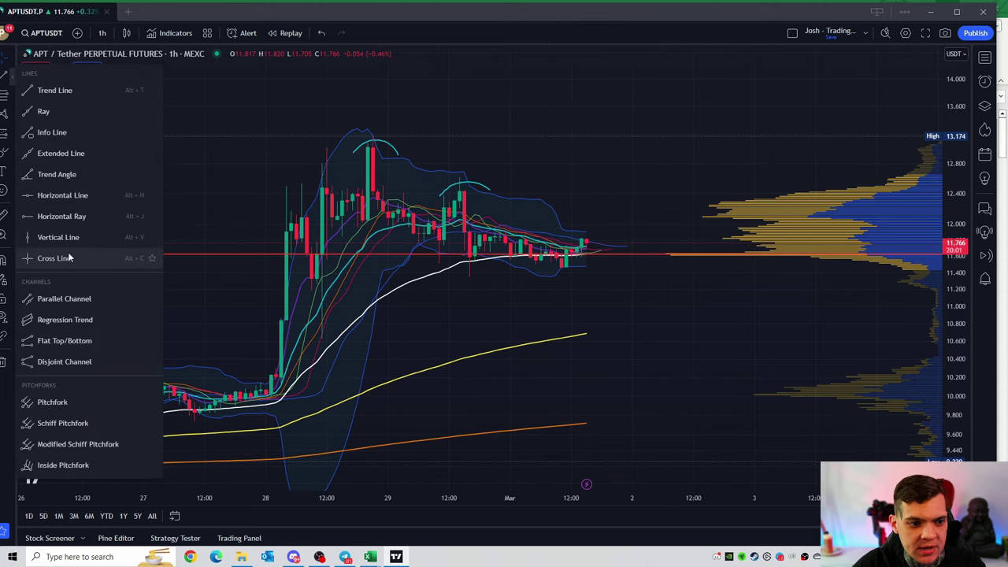
pyautogui.click(138, 196)
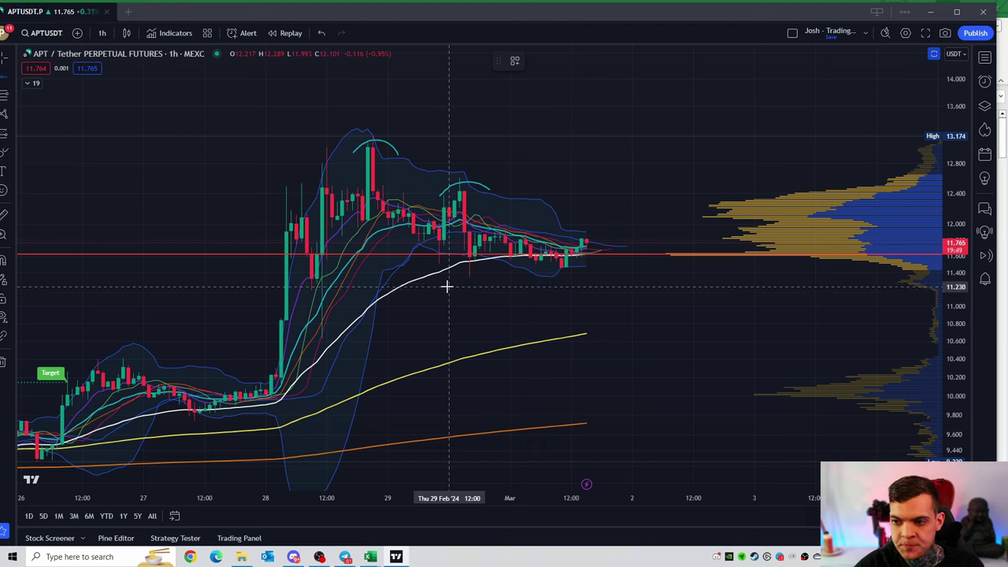
pyautogui.click(446, 287)
pyautogui.scroll(2, 680, 176)
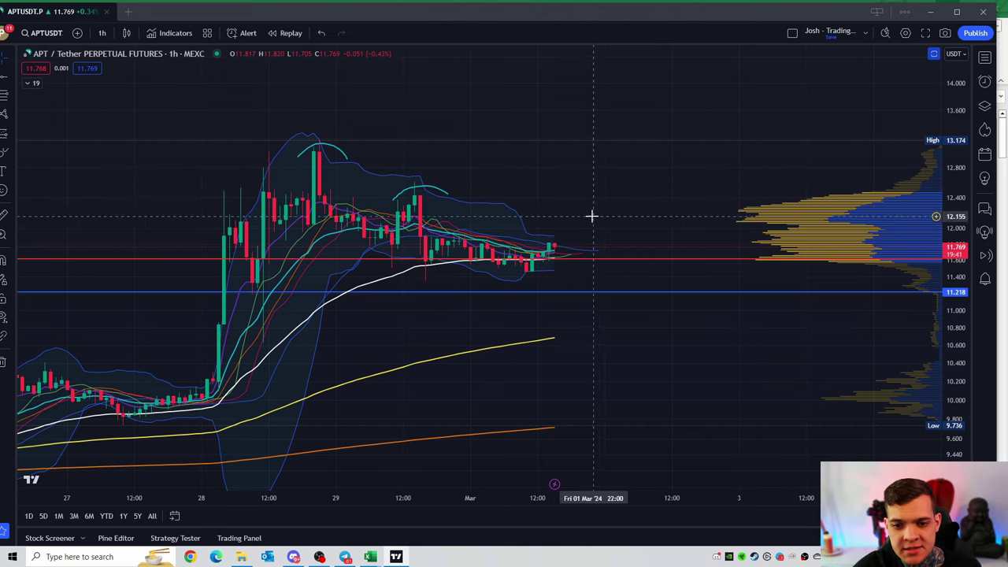
pyautogui.moveTo(596, 216)
pyautogui.mouseDown()
pyautogui.moveTo(655, 224)
pyautogui.moveTo(652, 202)
pyautogui.moveTo(669, 206)
pyautogui.mouseUp()
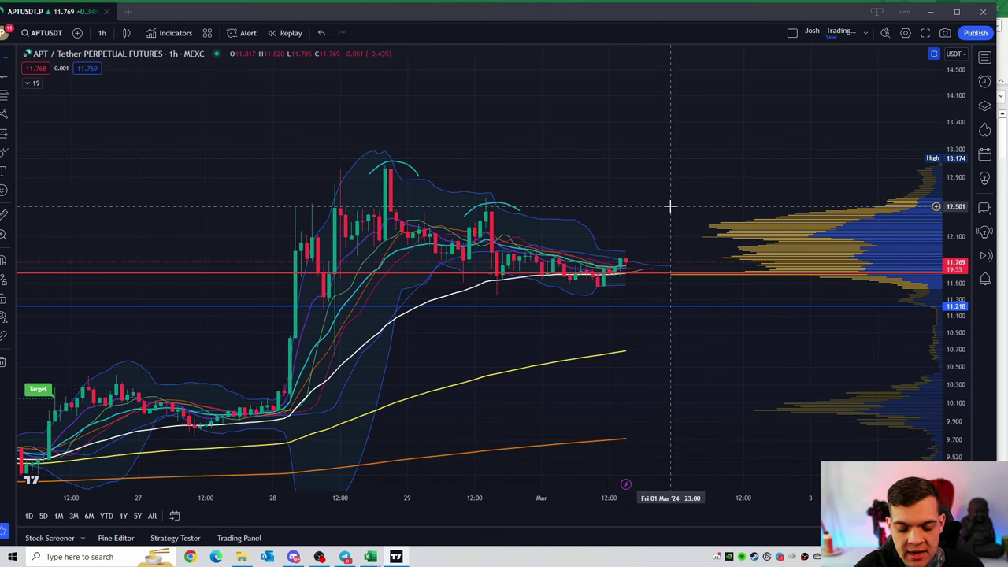
pyautogui.moveTo(635, 213); pyautogui.dragTo(651, 202)
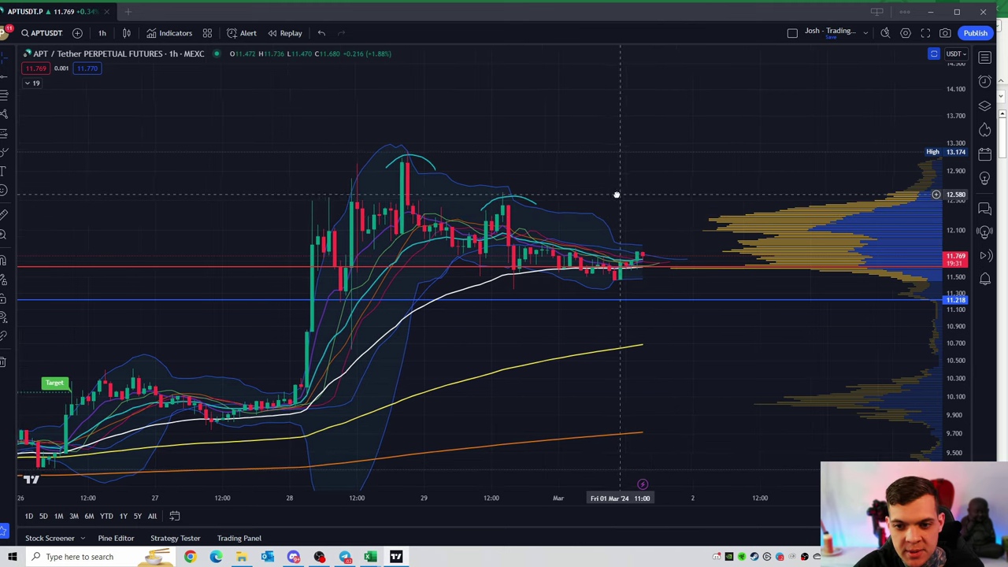
pyautogui.scroll(1, 648, 189)
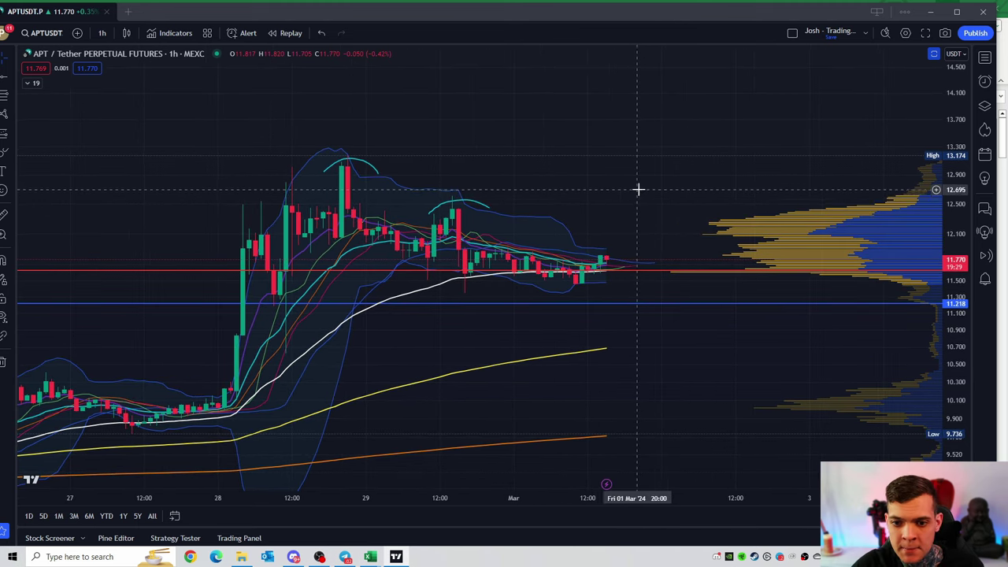
pyautogui.moveTo(653, 164); pyautogui.dragTo(607, 196)
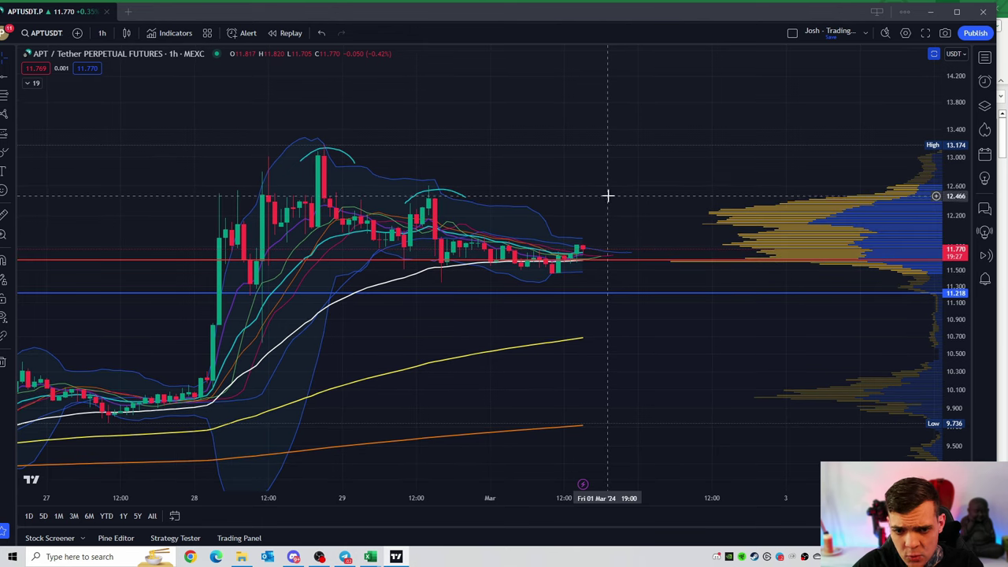
pyautogui.doubleClick(640, 211)
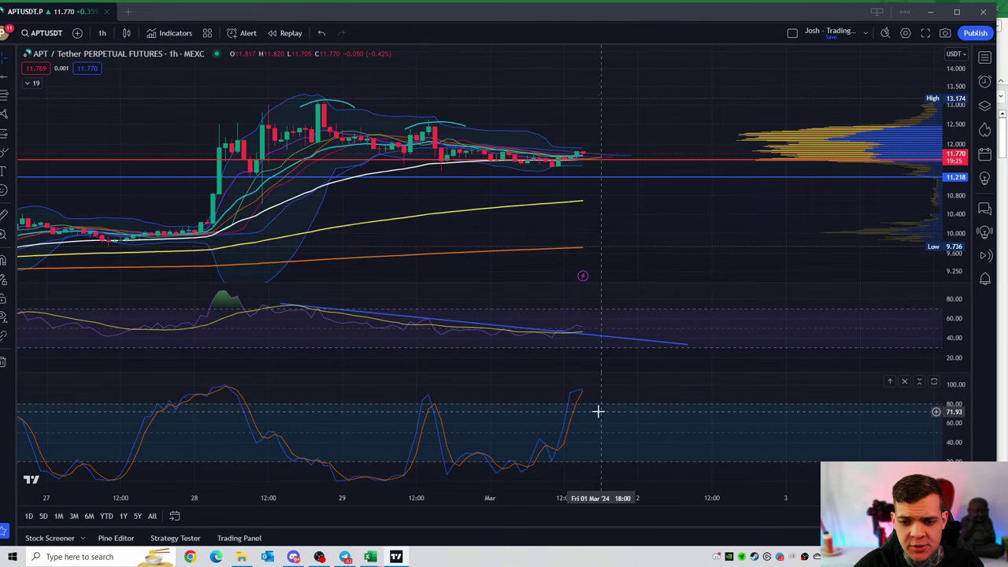
pyautogui.moveTo(438, 316)
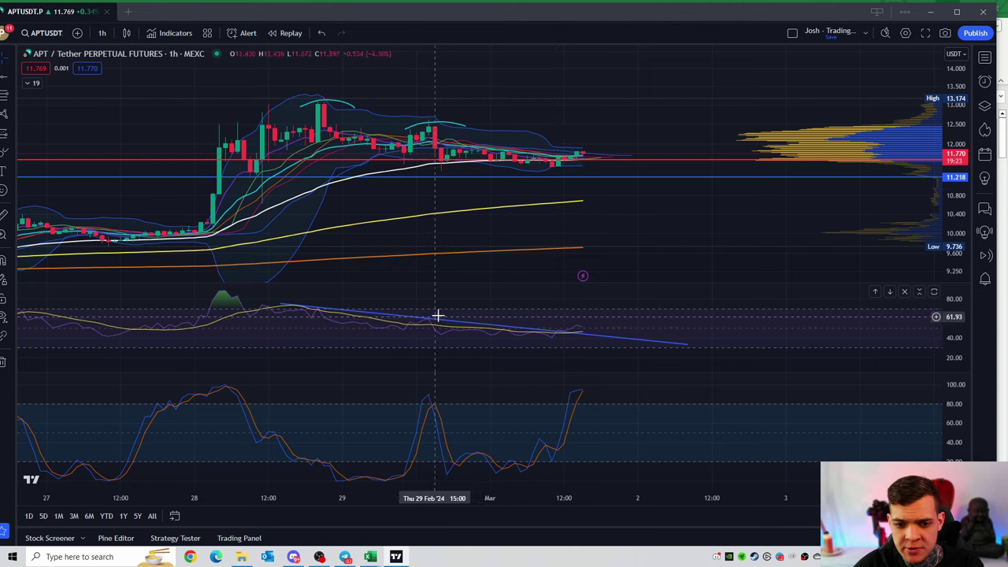
# Step: Switch the maximized chart to the 4-hour timeframe and show the volume profile
pyautogui.doubleClick(632, 223)
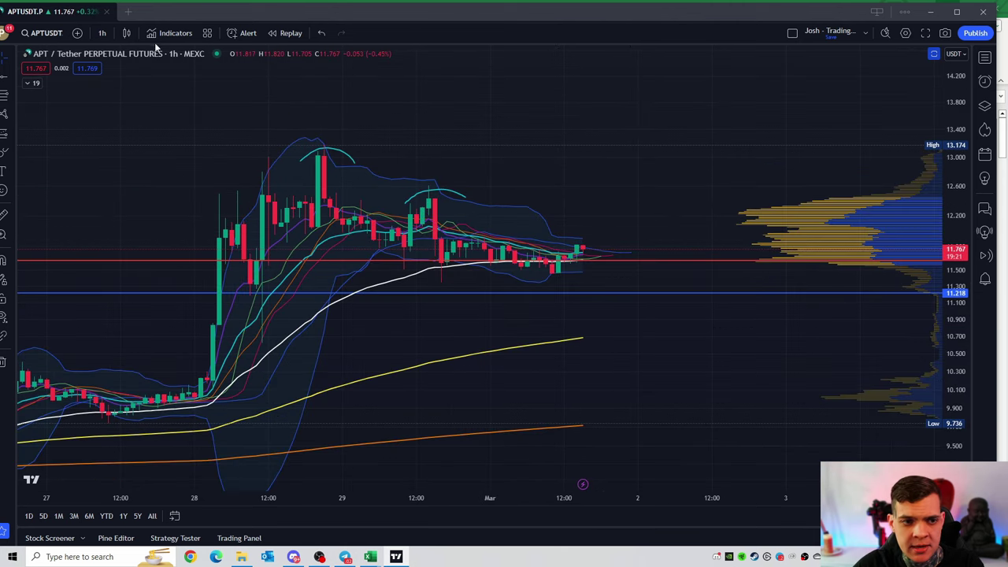
pyautogui.click(103, 35)
pyautogui.click(133, 353)
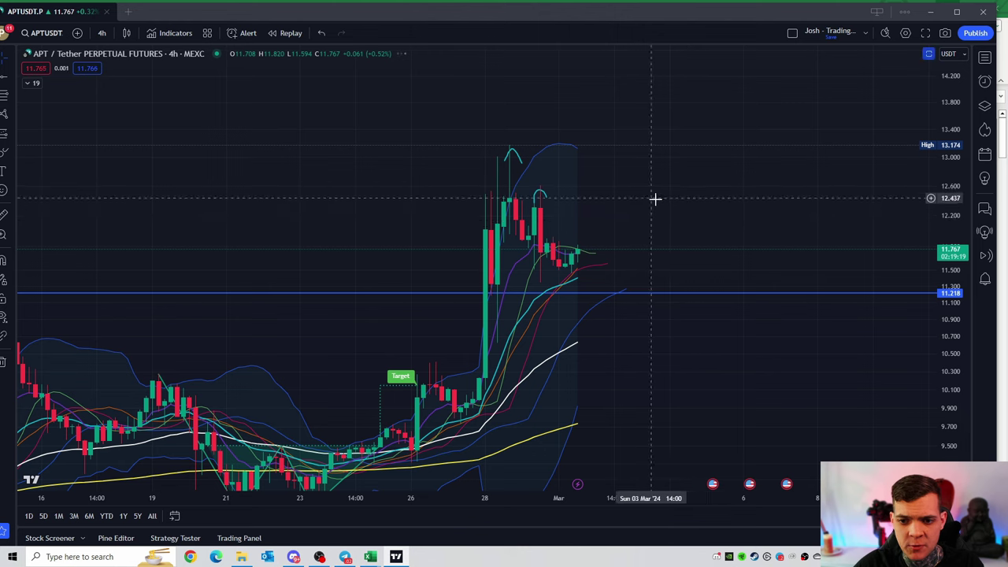
pyautogui.rightClick(681, 212)
pyautogui.click(753, 431)
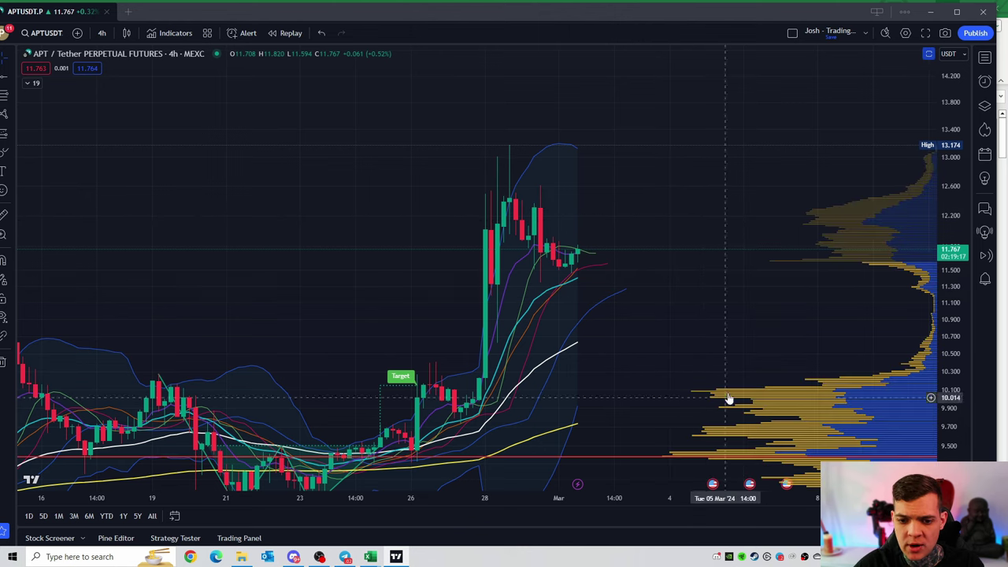
pyautogui.moveTo(783, 353)
pyautogui.mouseDown()
pyautogui.moveTo(734, 311)
pyautogui.moveTo(740, 304)
pyautogui.mouseUp()
# Step: Sketch and undo a projected brush price curve, then restore the RSI and stochastic panes
pyautogui.click(5, 153)
pyautogui.click(47, 166)
pyautogui.moveTo(553, 258)
pyautogui.mouseDown()
pyautogui.moveTo(596, 342)
pyautogui.moveTo(622, 325)
pyautogui.mouseUp()
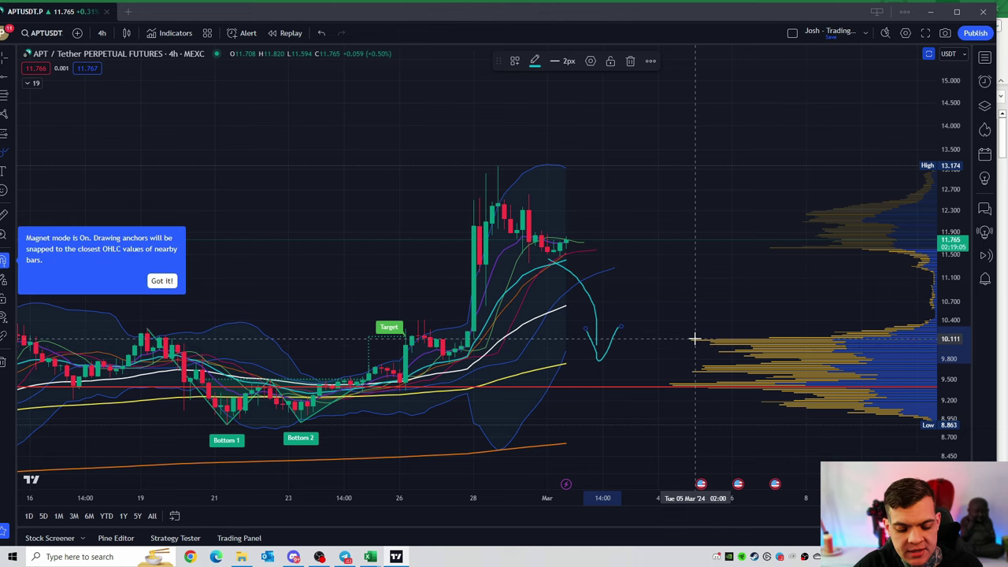
pyautogui.hotkey('ctrl', 'z')
pyautogui.hotkey('ctrl', 'z')
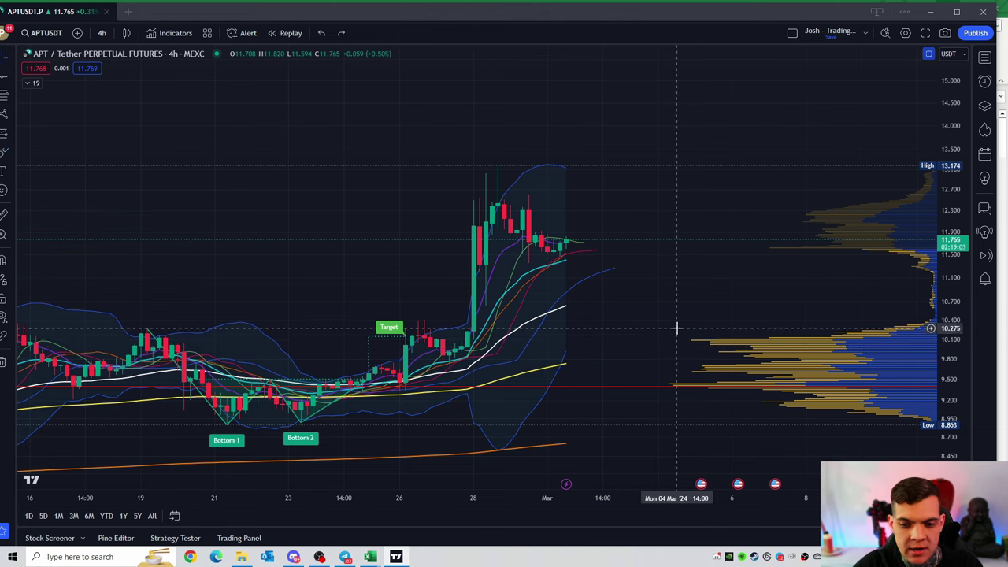
pyautogui.doubleClick(677, 334)
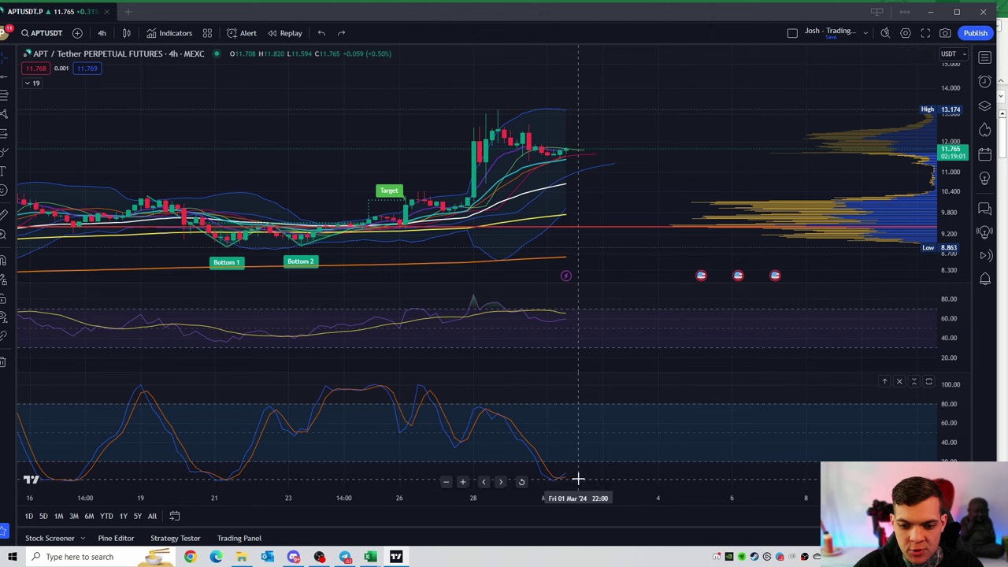
# Step: Draw a rising RSI trendline from the 21 February low in the maximized RSI pane
pyautogui.doubleClick(608, 340)
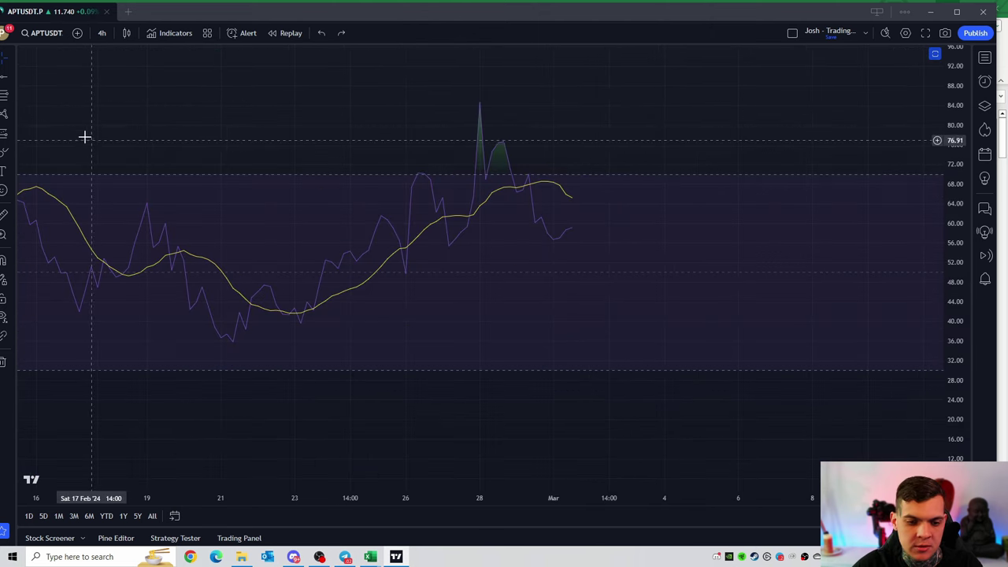
pyautogui.click(11, 79)
pyautogui.click(54, 90)
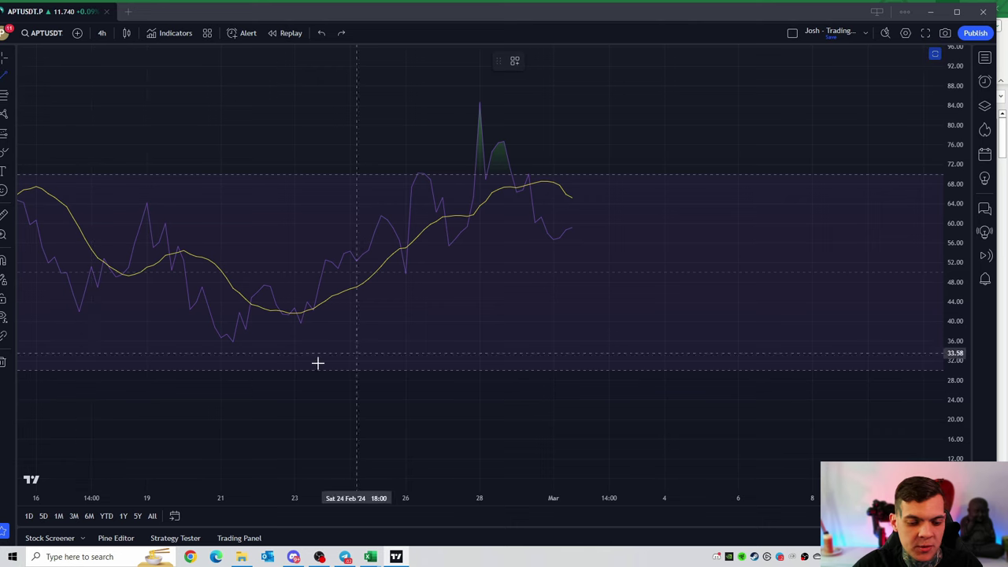
pyautogui.click(233, 343)
pyautogui.click(693, 201)
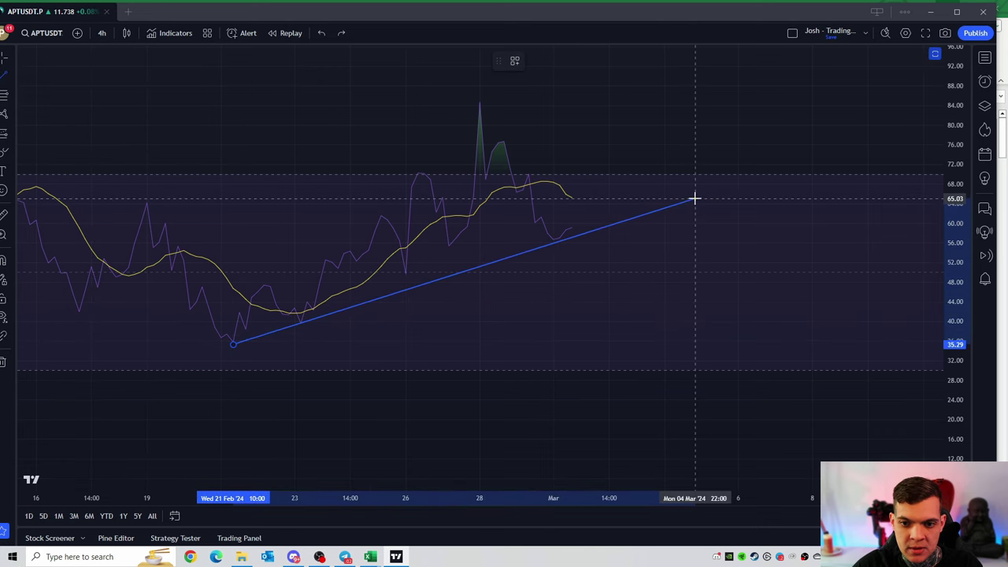
pyautogui.doubleClick(727, 311)
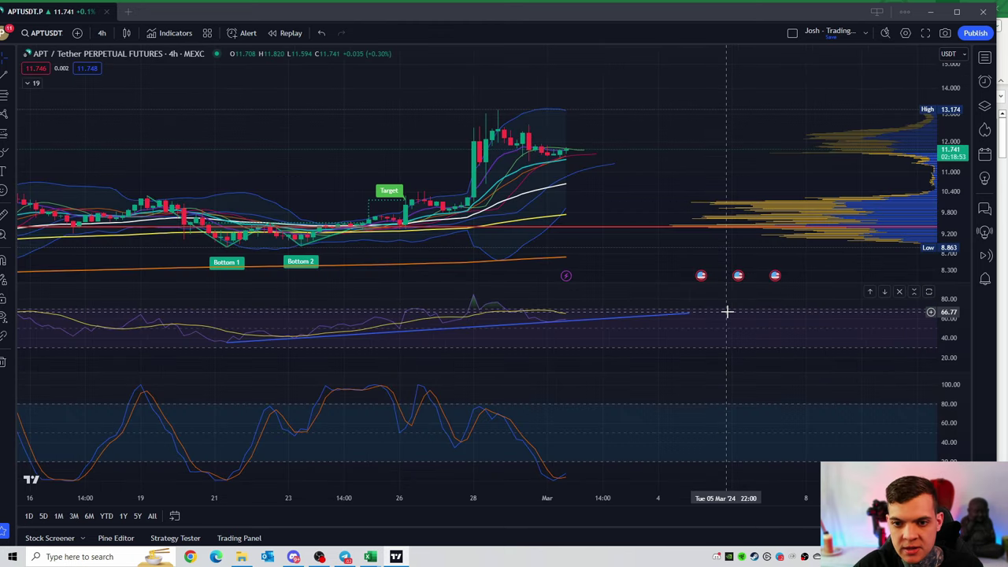
# Step: Switch the chart to 18-hour then daily candles, leaving the price pane maximized
pyautogui.doubleClick(667, 205)
pyautogui.click(110, 35)
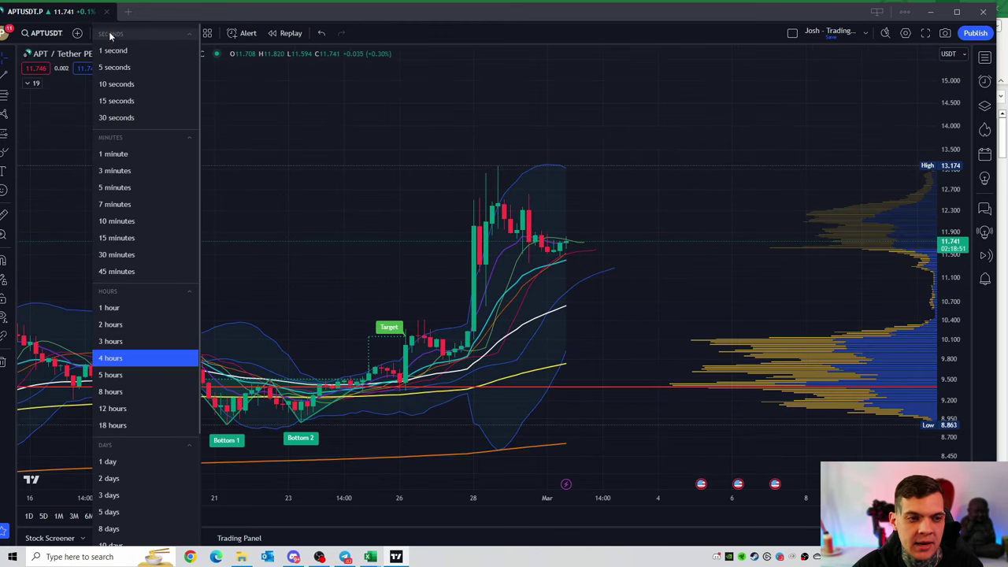
pyautogui.click(112, 425)
pyautogui.doubleClick(689, 294)
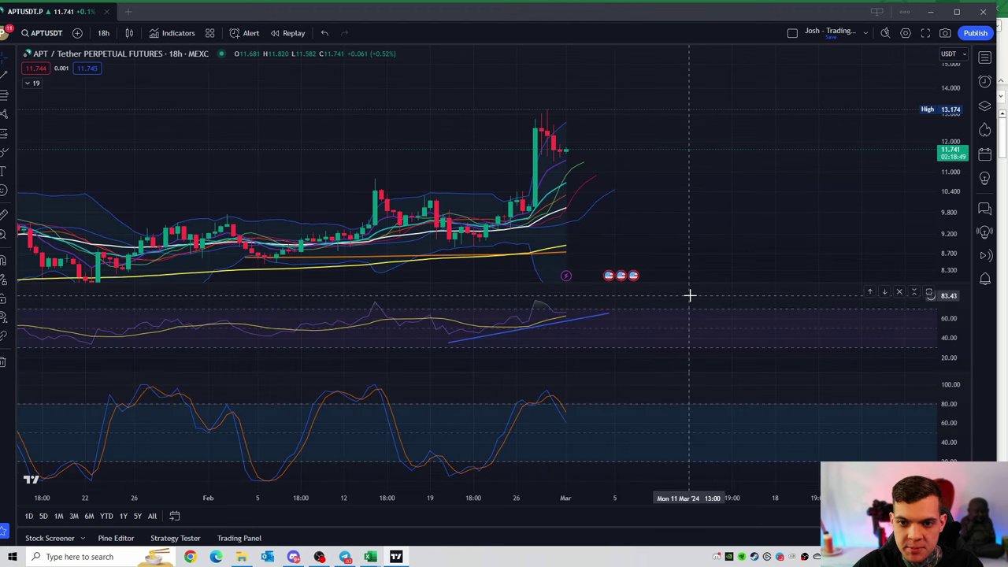
pyautogui.click(103, 33)
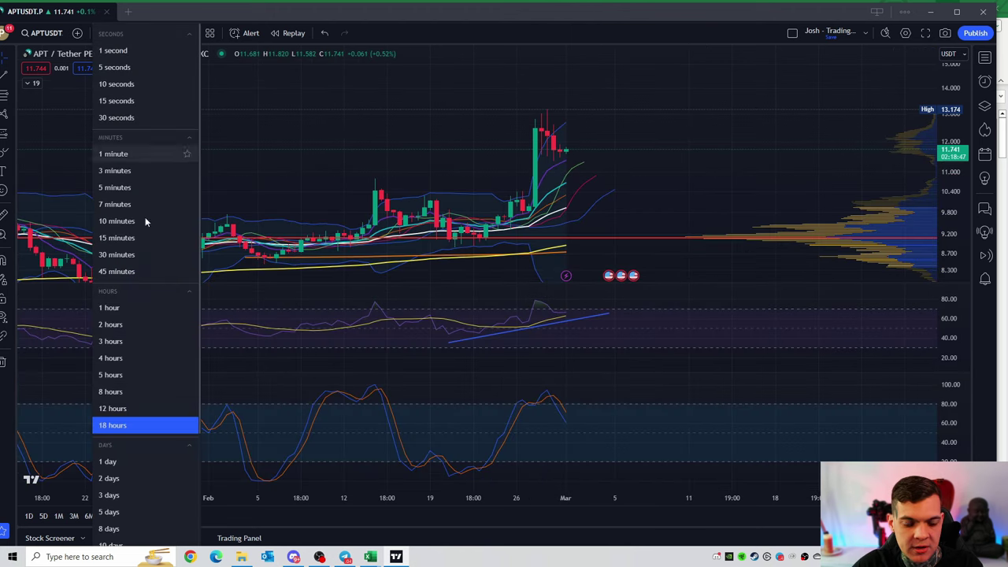
pyautogui.click(134, 462)
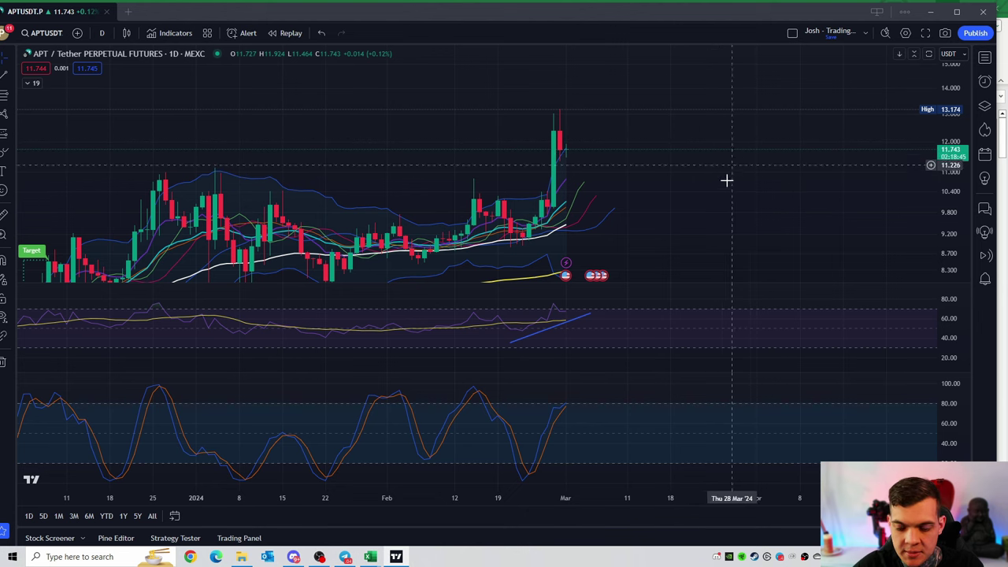
pyautogui.doubleClick(680, 200)
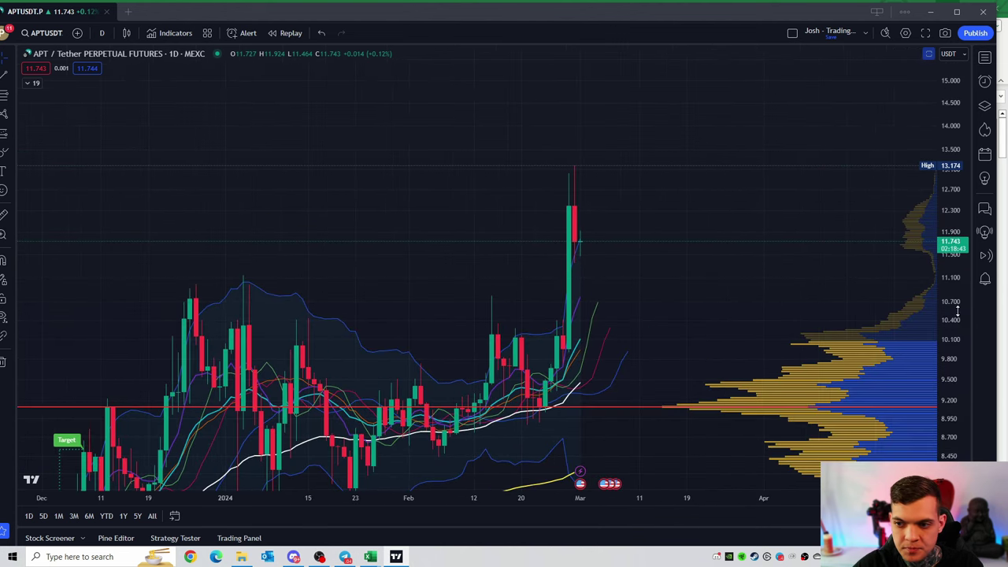
# Step: Load the Binance APT/TetherUS spot chart and add a volume profile
pyautogui.click(45, 32)
pyautogui.write('A')
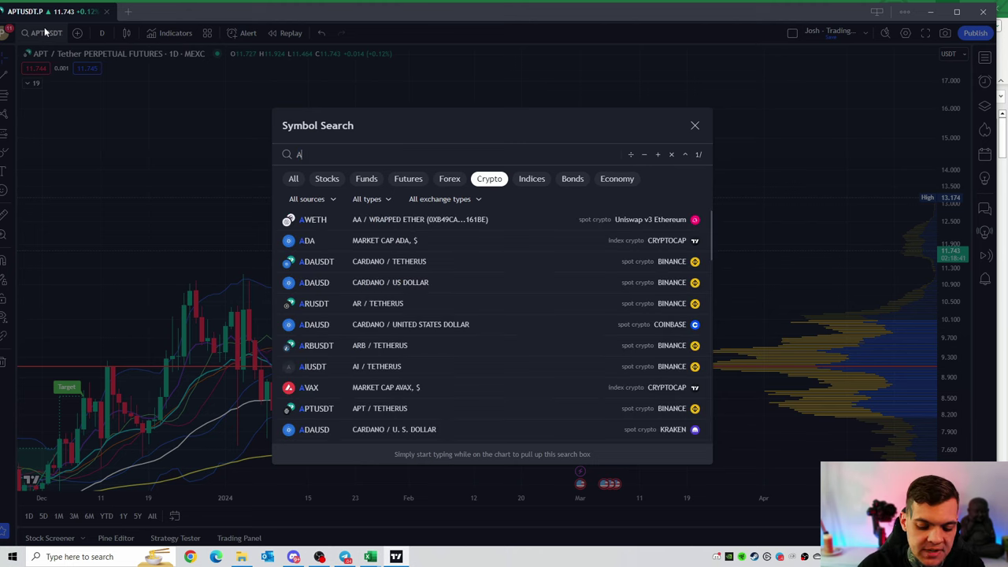
pyautogui.write('PTUSDT')
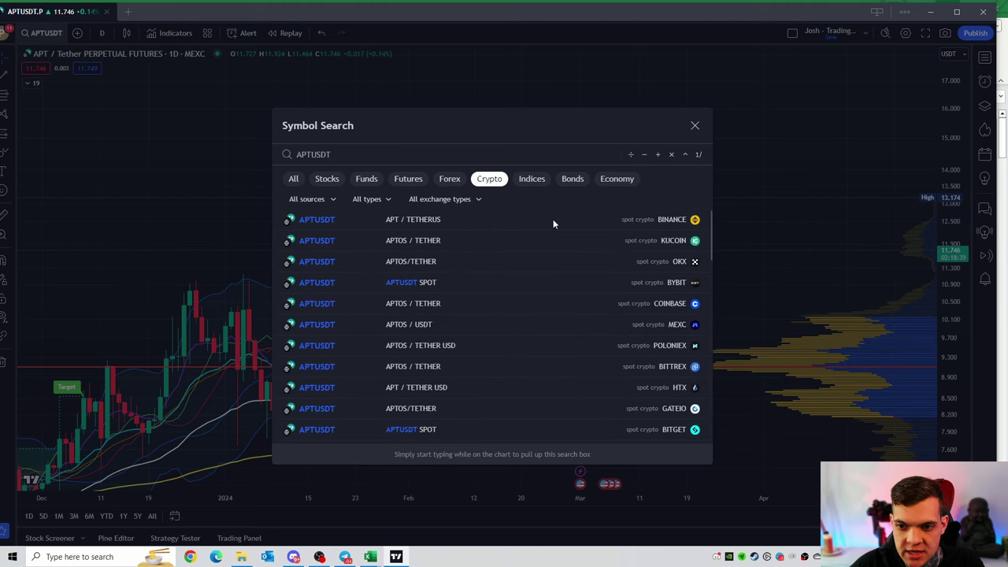
pyautogui.click(562, 225)
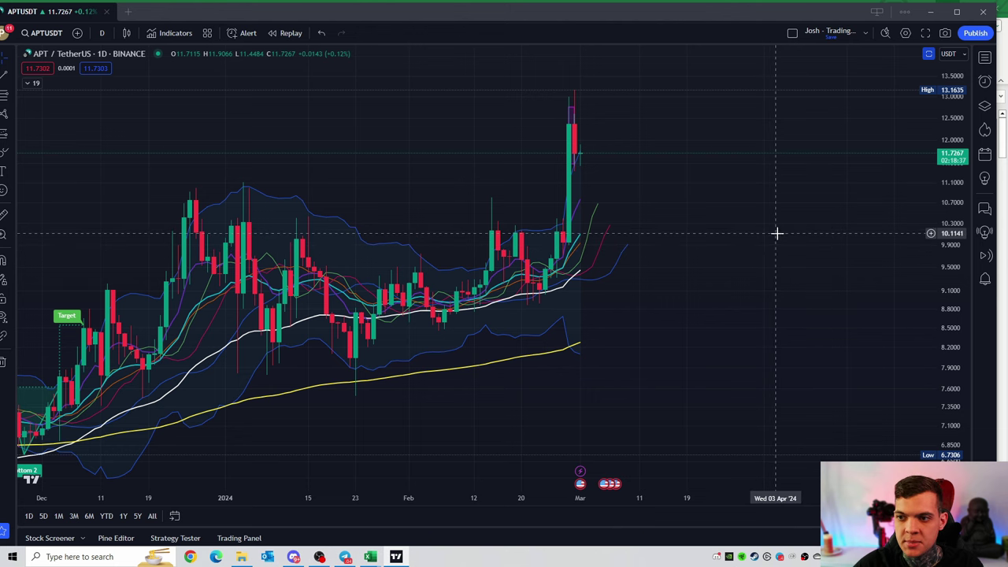
pyautogui.rightClick(777, 233)
pyautogui.click(777, 450)
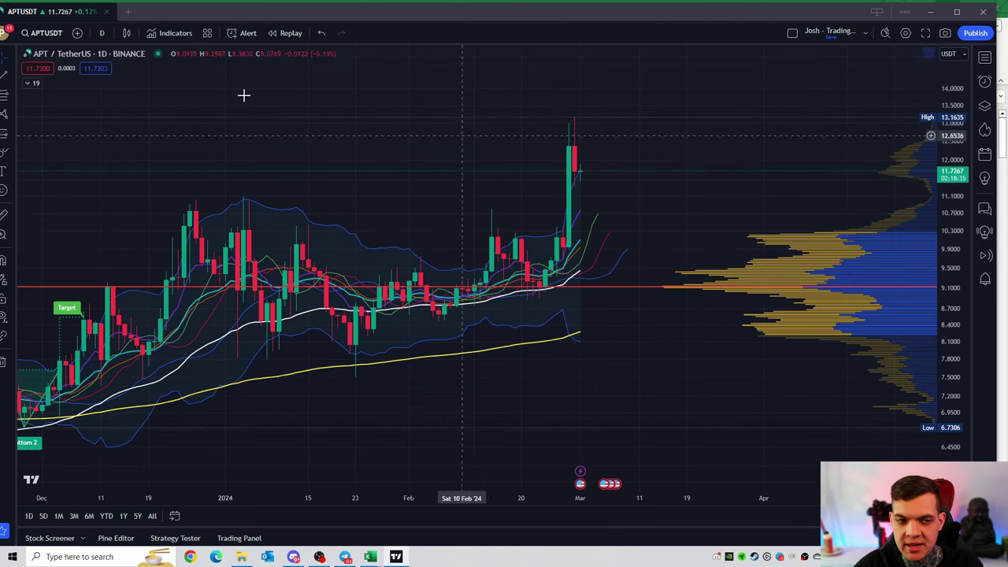
# Step: Move the chart from 18-hour candles to 3-day candles
pyautogui.click(102, 33)
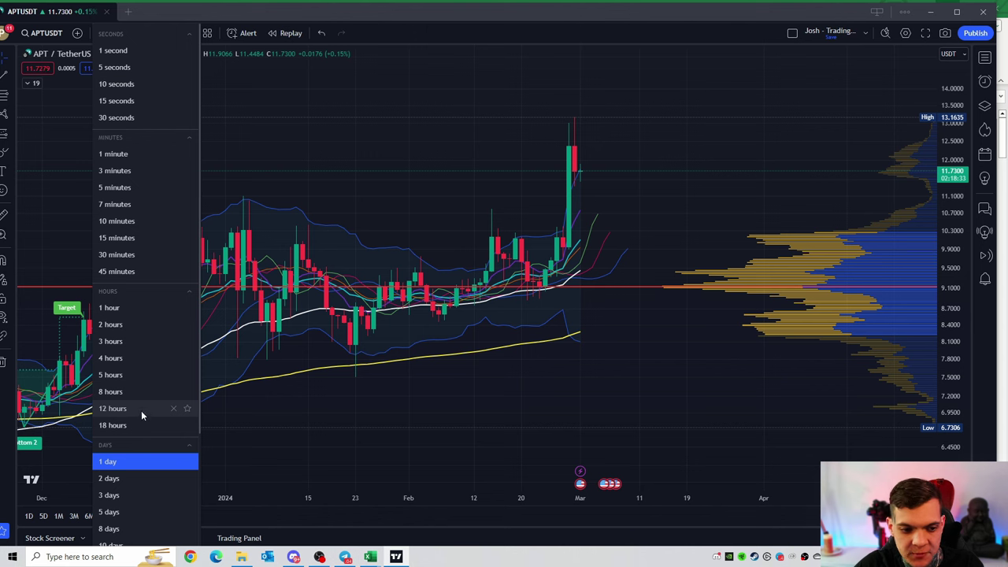
pyautogui.click(137, 423)
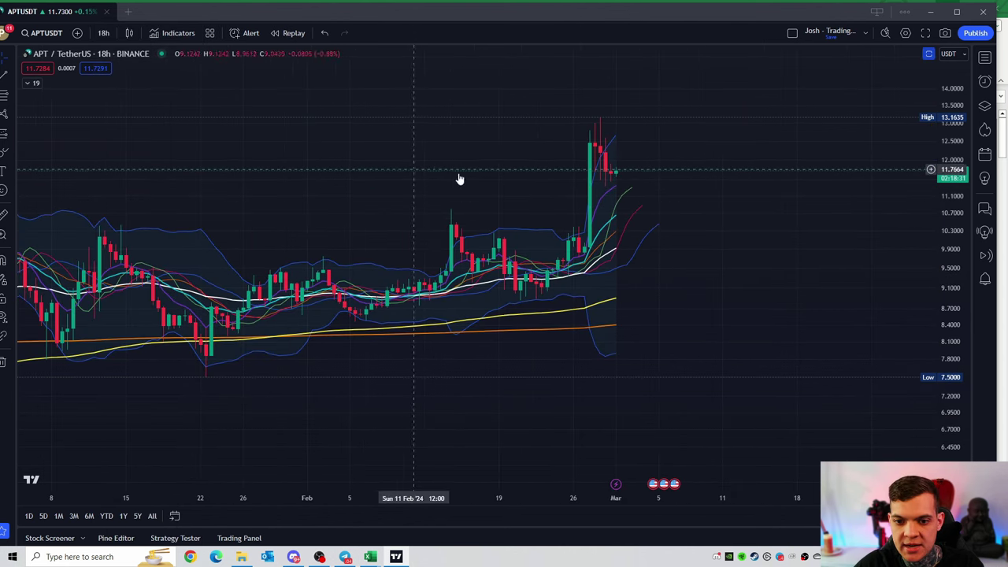
pyautogui.click(103, 33)
pyautogui.click(114, 496)
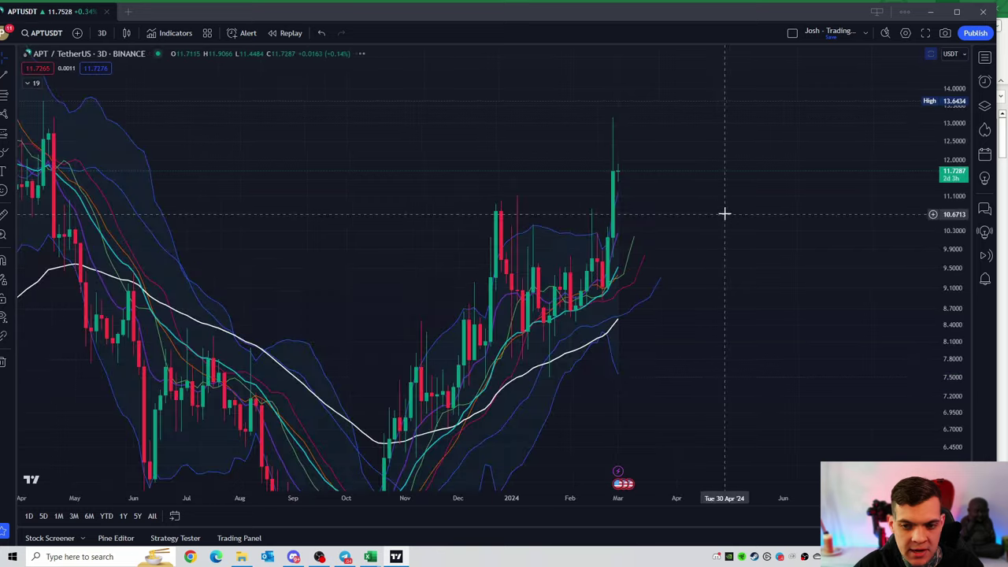
pyautogui.scroll(-3, 725, 228)
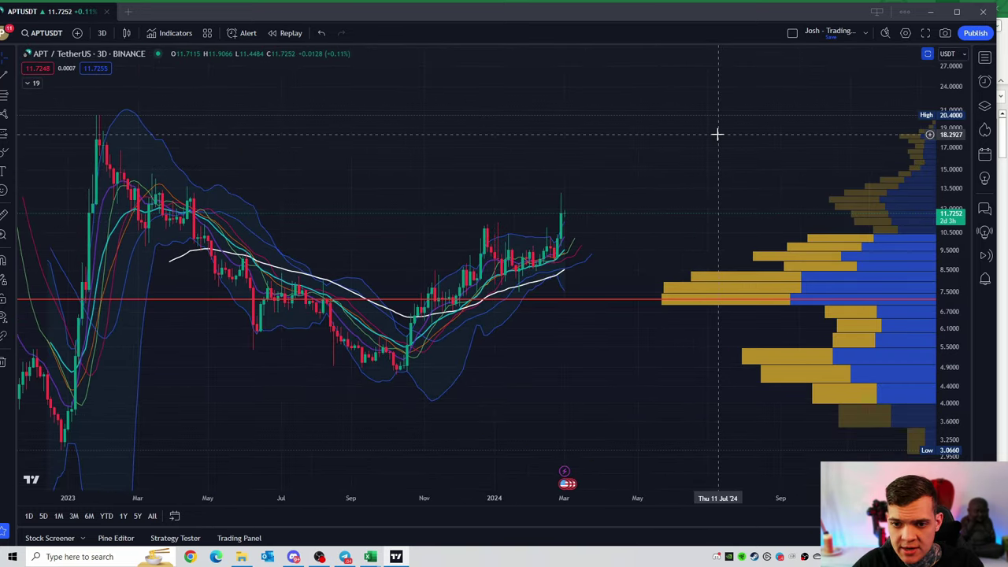
# Step: Maximize and restore the RSI pane, then rescale prices so candles sit lower
pyautogui.doubleClick(631, 318)
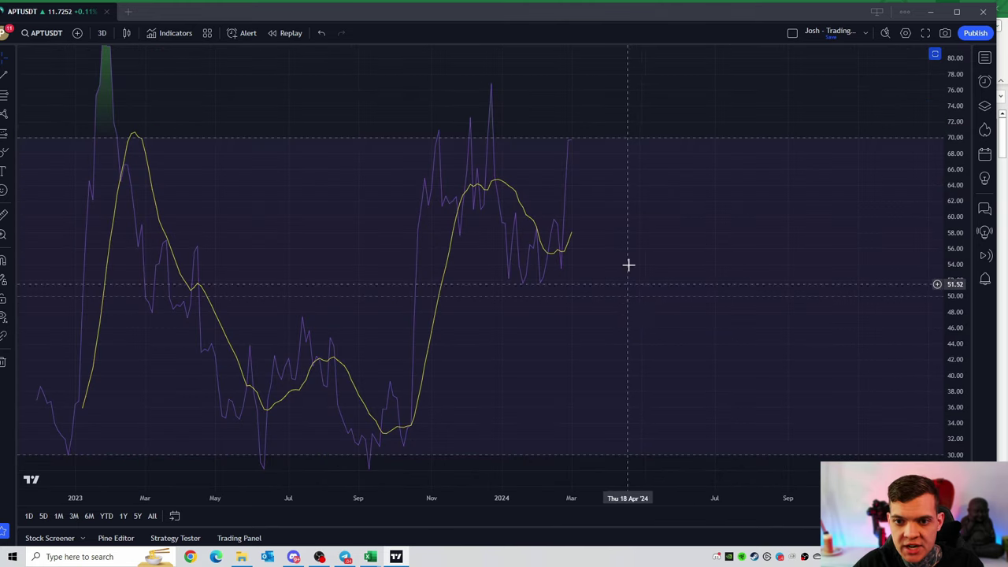
pyautogui.doubleClick(646, 239)
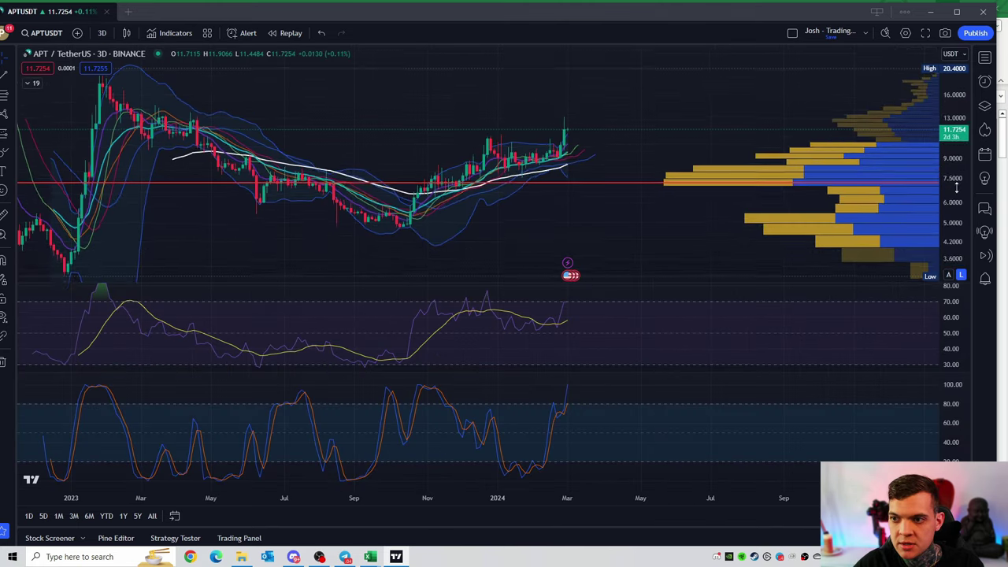
pyautogui.moveTo(955, 180); pyautogui.dragTo(664, 157)
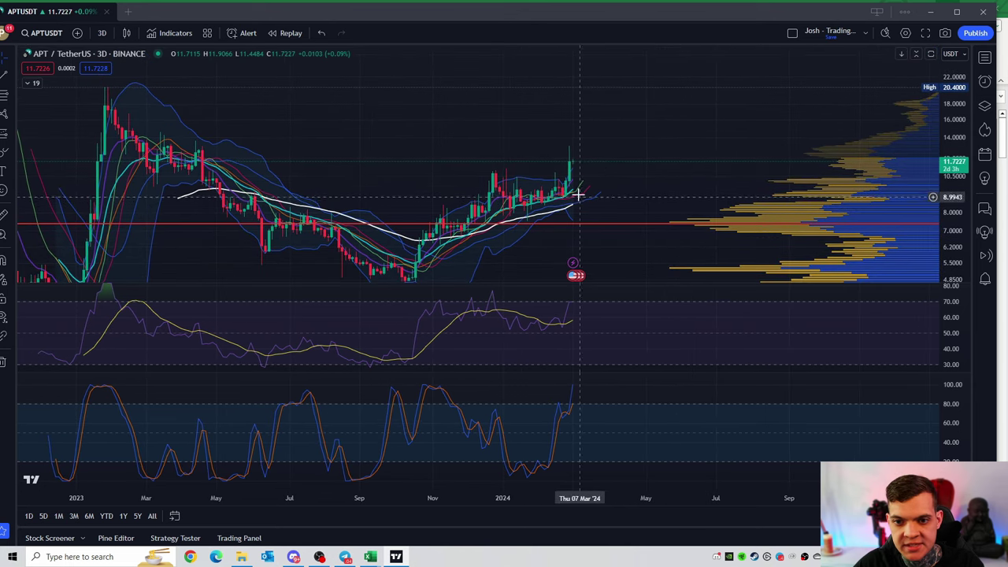
# Step: Step the interval to 5-day candles and then to 1-week candles
pyautogui.click(102, 32)
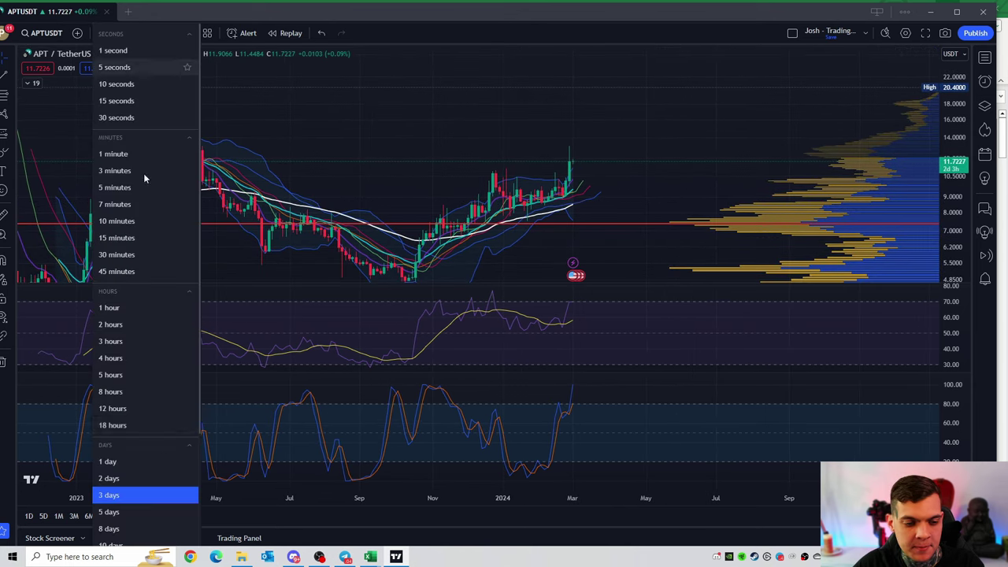
pyautogui.click(145, 518)
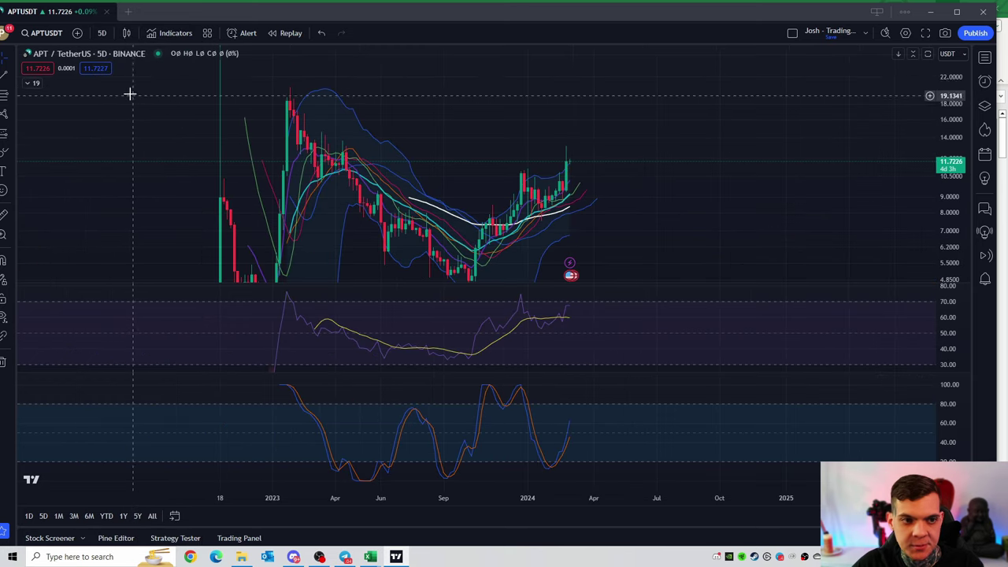
pyautogui.click(102, 32)
pyautogui.scroll(-3, 136, 493)
pyautogui.click(132, 456)
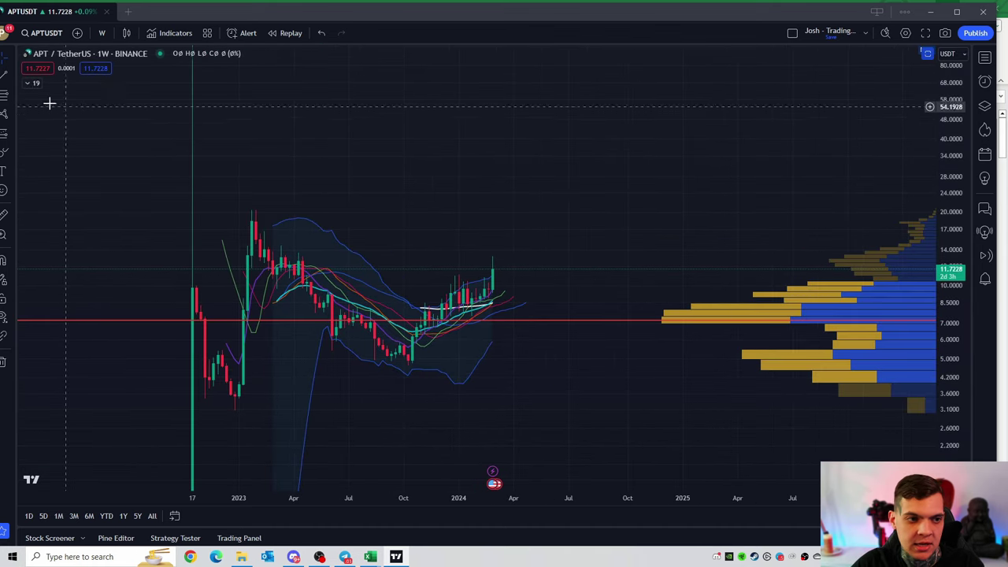
# Step: Draw a trial parallel channel from the October 2023 low toward May 2024, then remove it
pyautogui.click(8, 76)
pyautogui.click(93, 301)
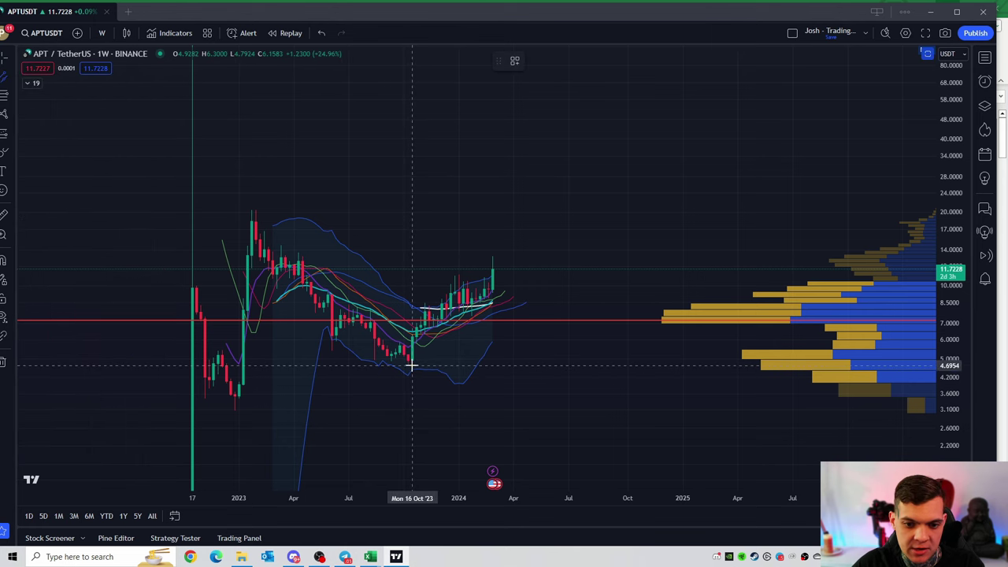
pyautogui.click(411, 365)
pyautogui.click(548, 259)
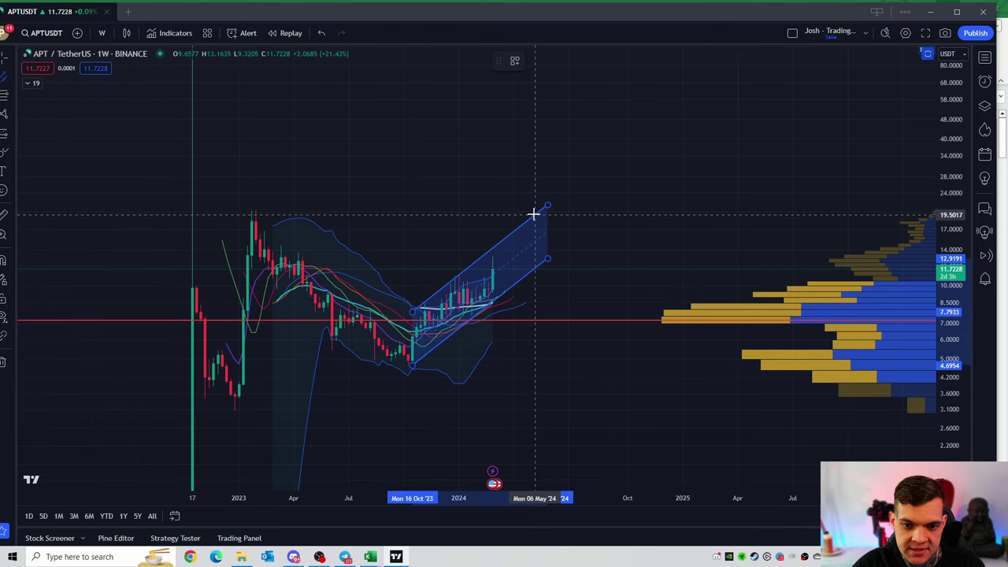
pyautogui.click(534, 214)
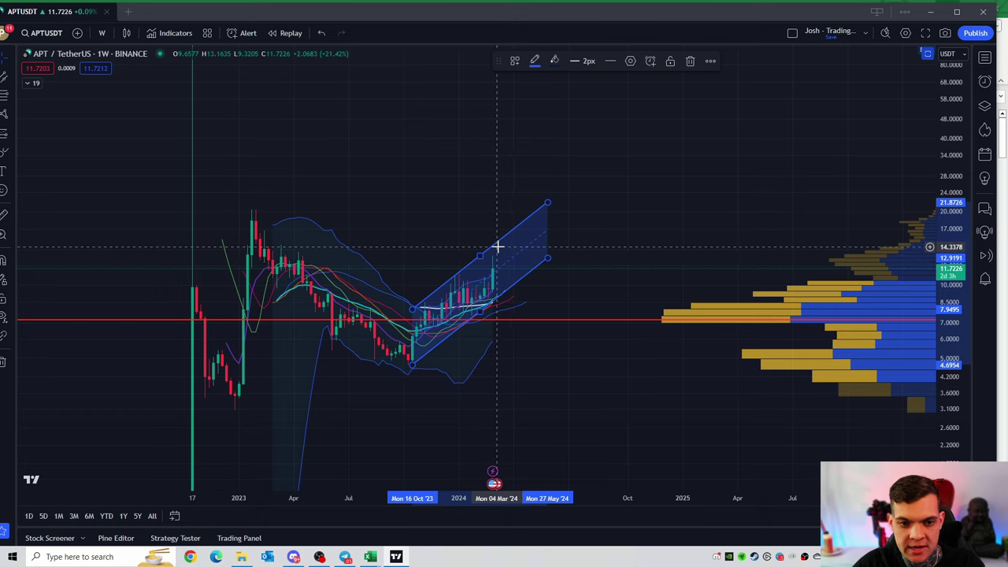
pyautogui.rightClick(503, 204)
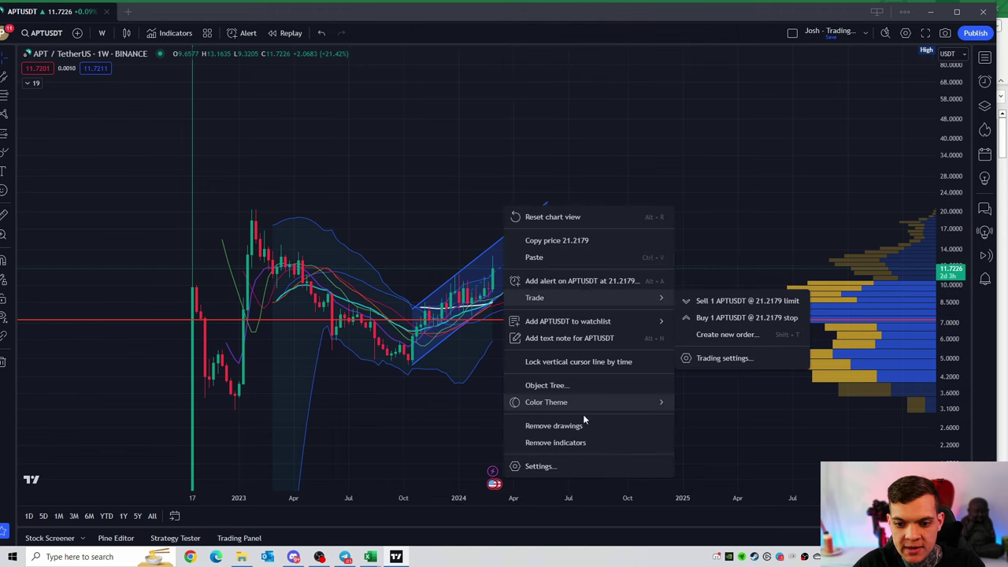
pyautogui.click(586, 421)
# Step: Pan and compress prices, toggle the oscillator panes, and switch to 1-hour candles
pyautogui.moveTo(547, 233); pyautogui.dragTo(688, 227)
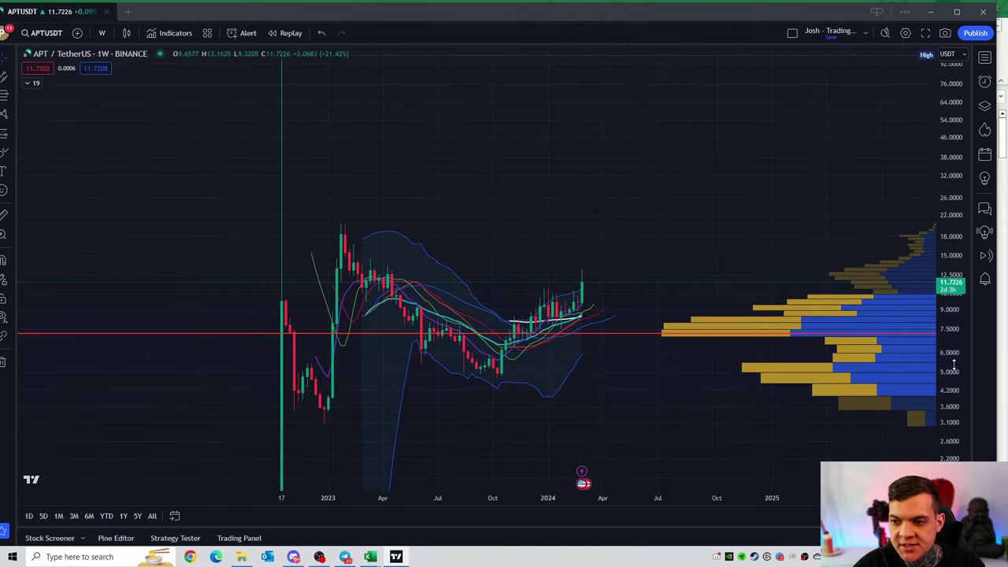
pyautogui.moveTo(955, 366); pyautogui.dragTo(879, 401)
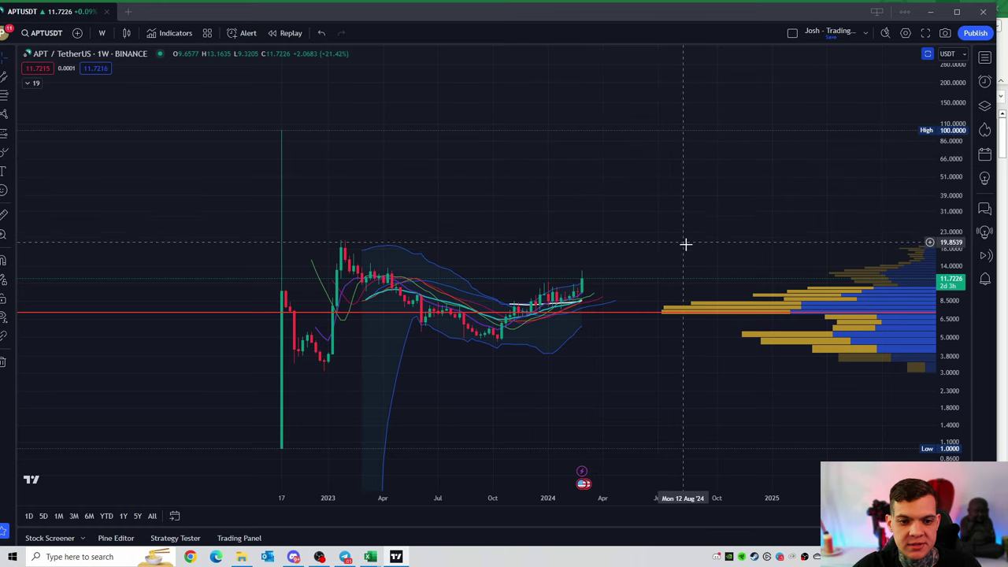
pyautogui.doubleClick(645, 198)
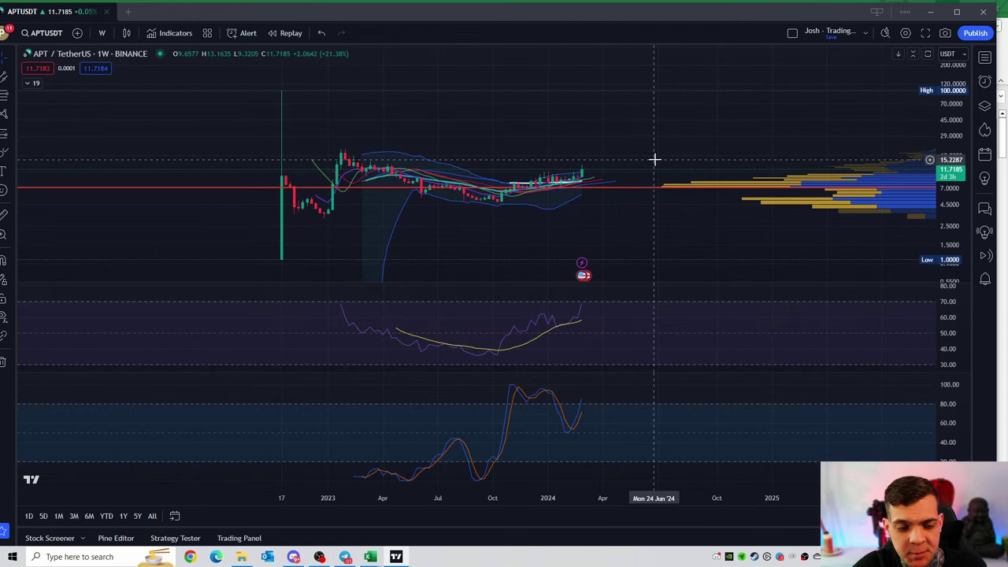
pyautogui.doubleClick(655, 161)
pyautogui.click(99, 32)
pyautogui.click(136, 306)
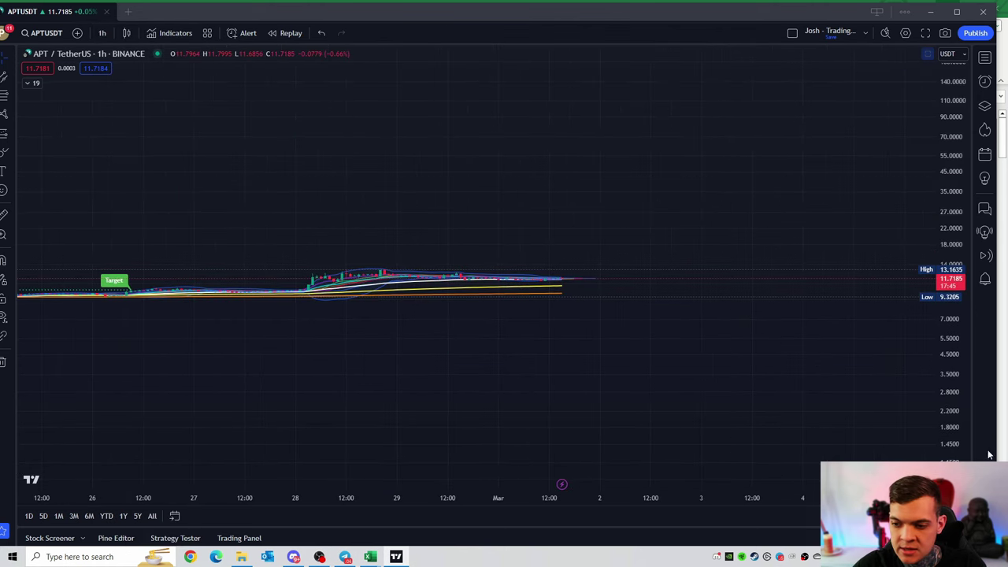
# Step: Fit and stretch the hourly candles, then switch to 30-minute candles
pyautogui.doubleClick(950, 377)
pyautogui.moveTo(951, 376); pyautogui.dragTo(897, 178)
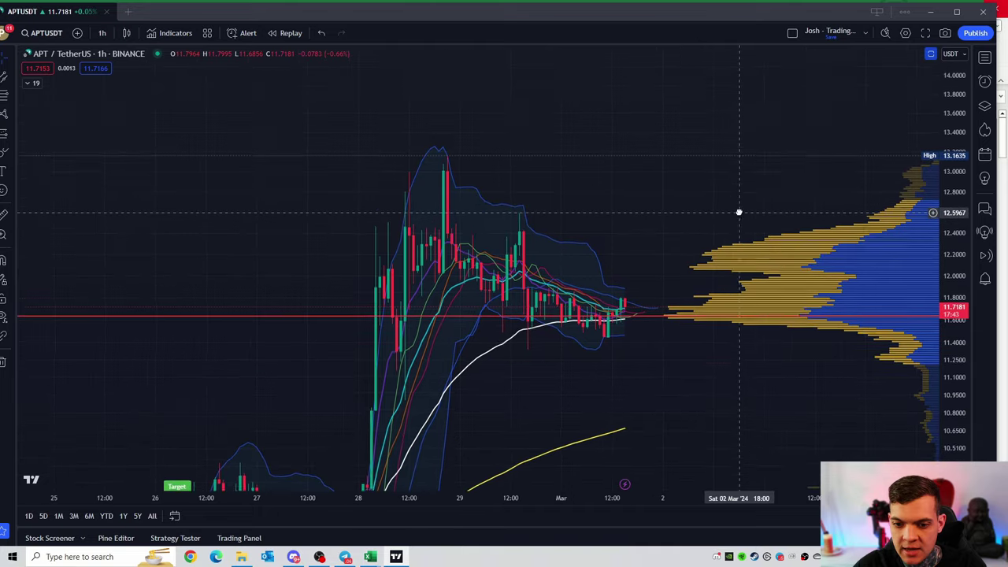
pyautogui.scroll(2, 740, 196)
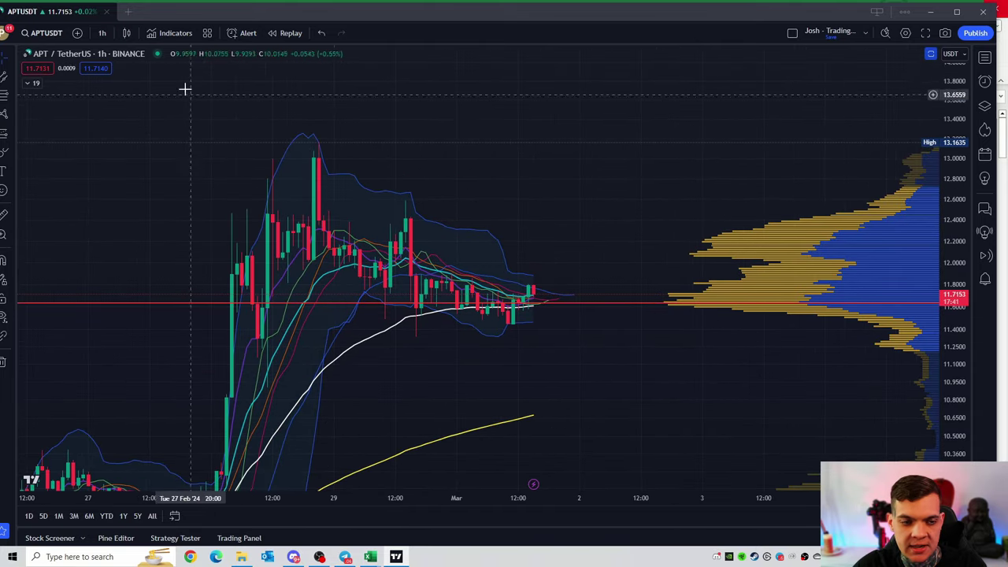
pyautogui.click(101, 32)
pyautogui.click(118, 254)
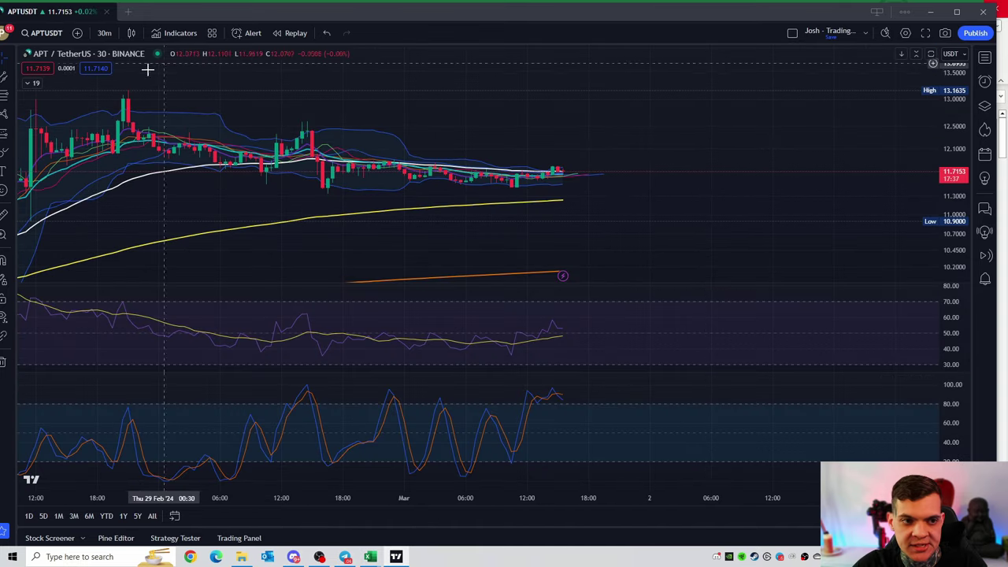
# Step: Switch to 5-minute candles, auto-fit, and pan to the session with Target and Bottom markers
pyautogui.click(107, 32)
pyautogui.click(120, 187)
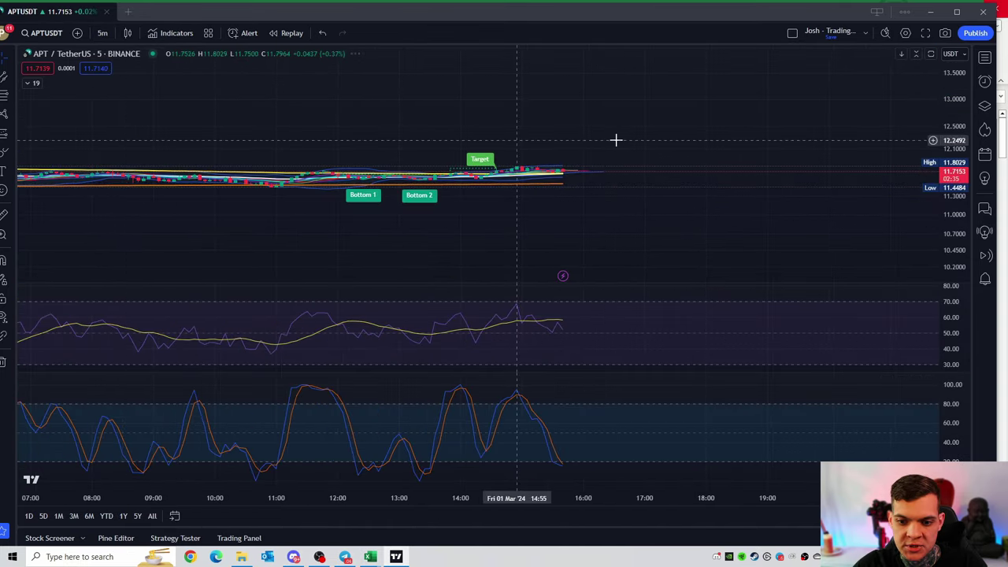
pyautogui.doubleClick(940, 225)
pyautogui.scroll(-2, 701, 142)
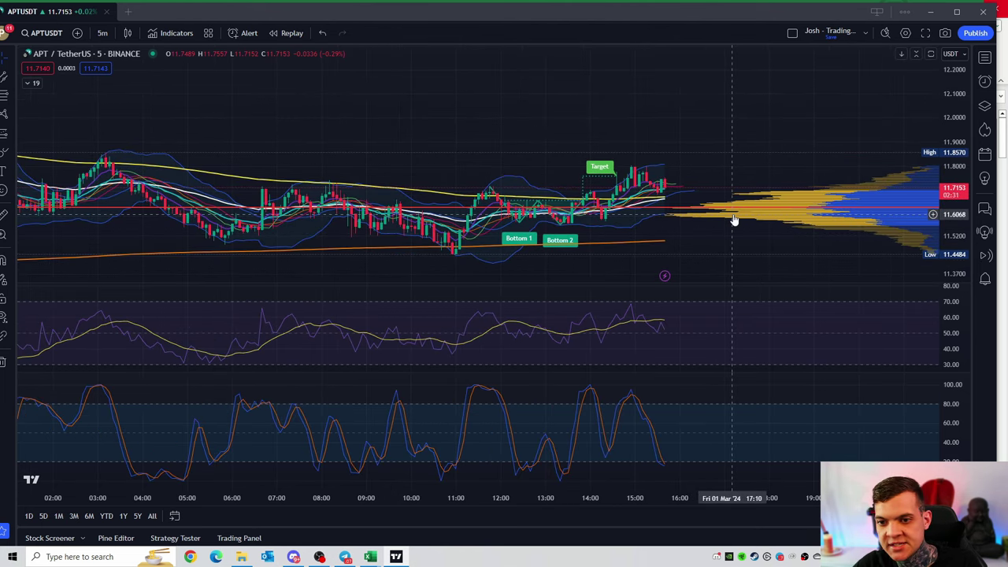
pyautogui.moveTo(893, 108); pyautogui.dragTo(735, 75)
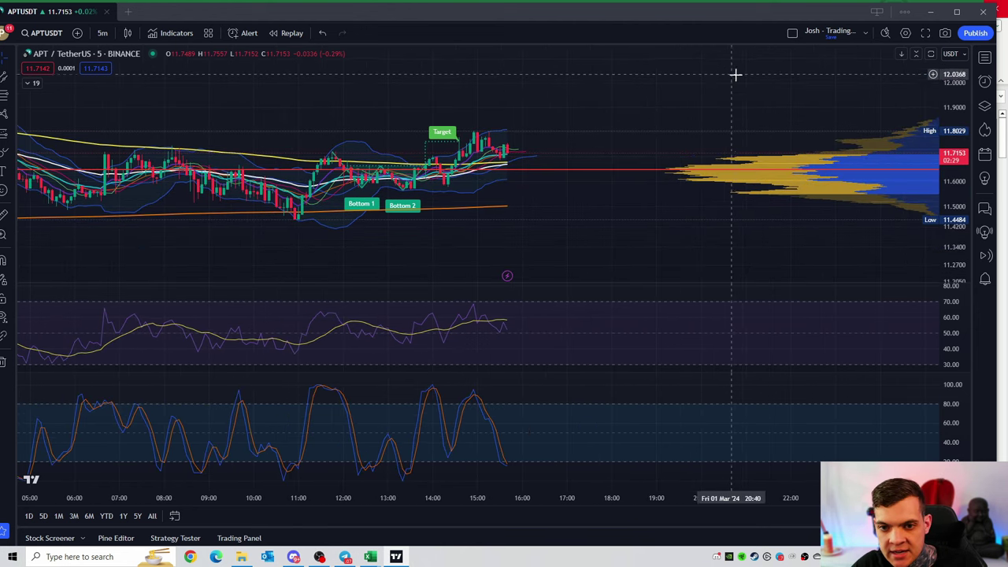
pyautogui.doubleClick(736, 75)
pyautogui.scroll(-2, 736, 75)
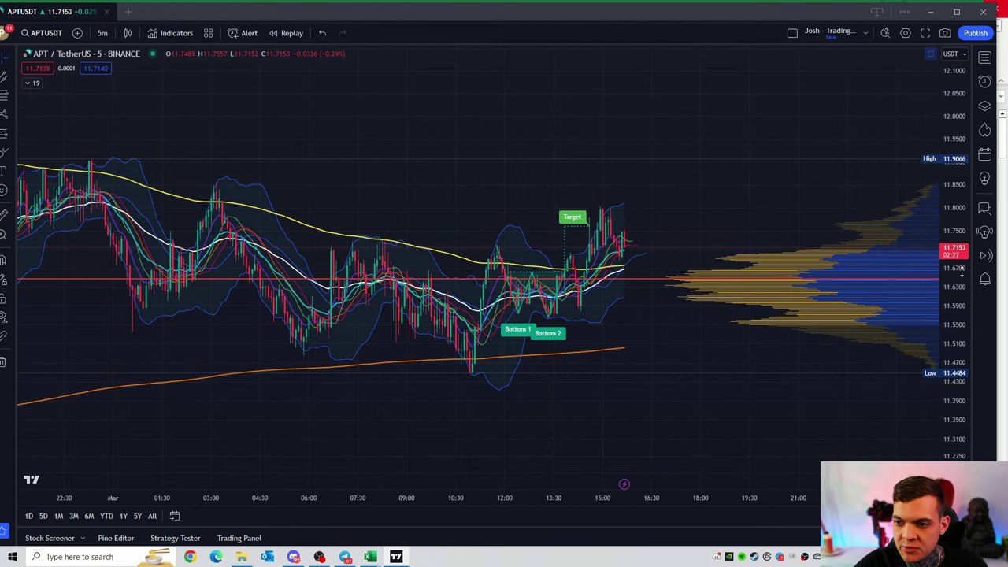
# Step: Open the MEXC APT perpetual futures chart on 1-hour candles
pyautogui.click(30, 38)
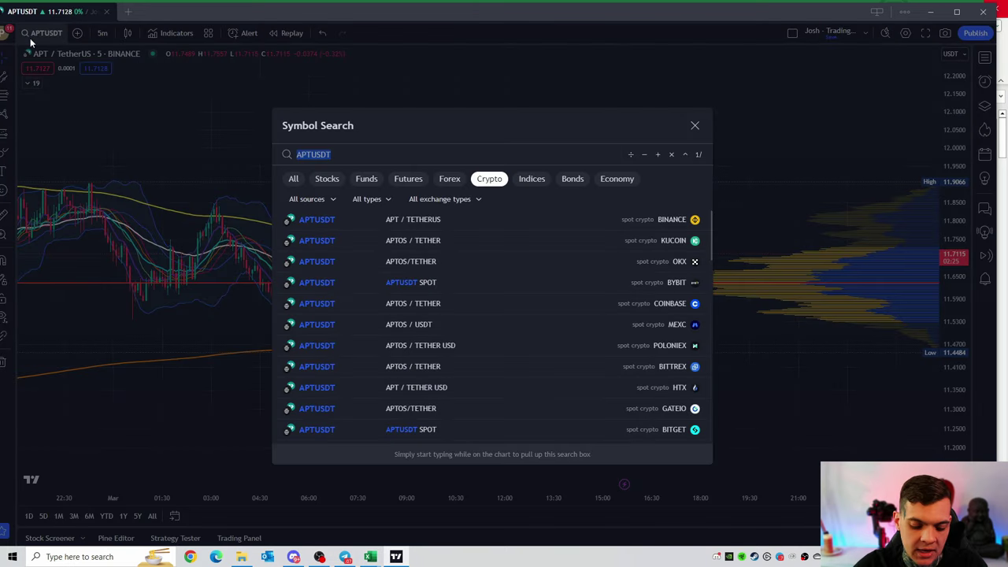
pyautogui.write('APTUSDT')
pyautogui.scroll(-3, 677, 351)
pyautogui.scroll(-3, 677, 299)
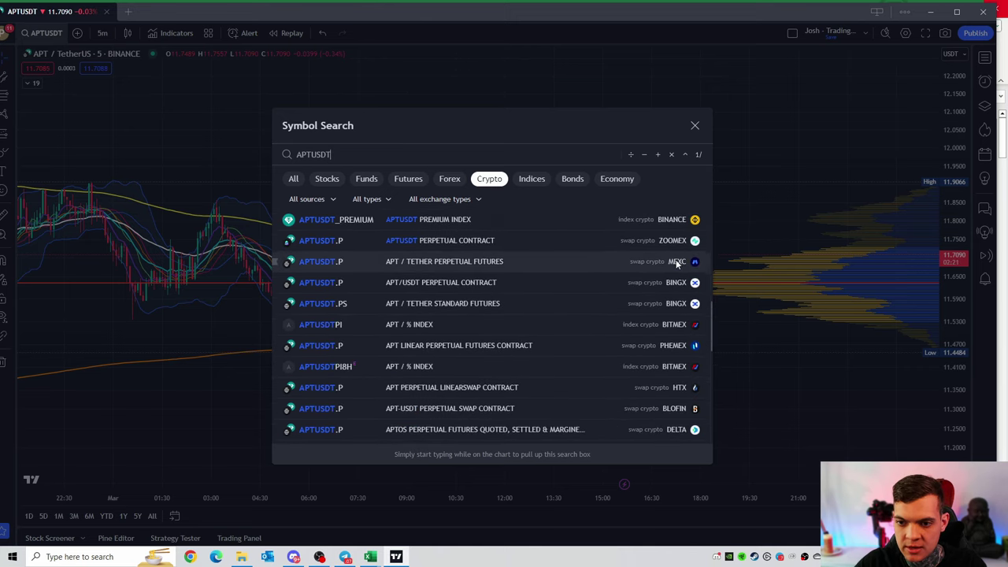
pyautogui.click(677, 261)
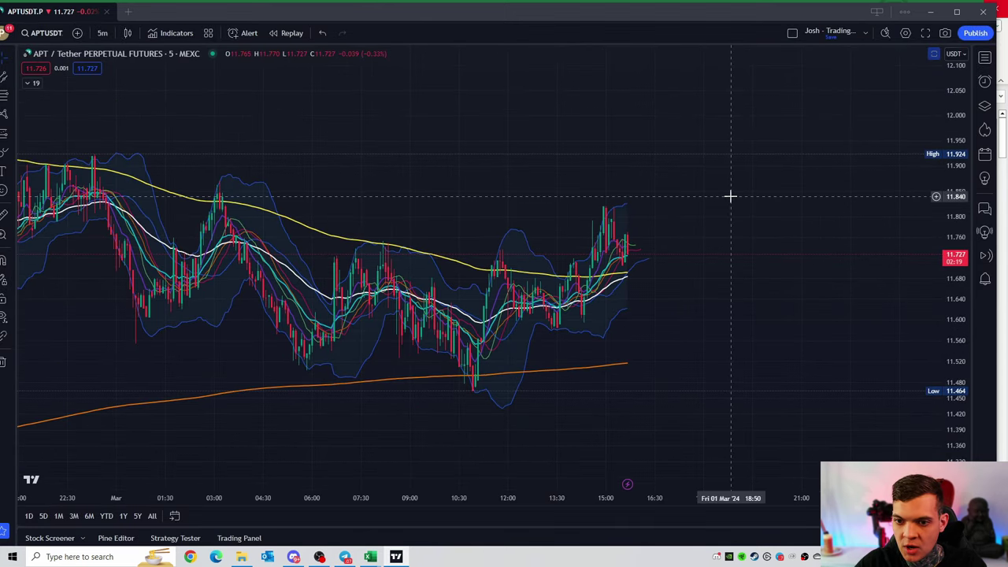
pyautogui.click(103, 32)
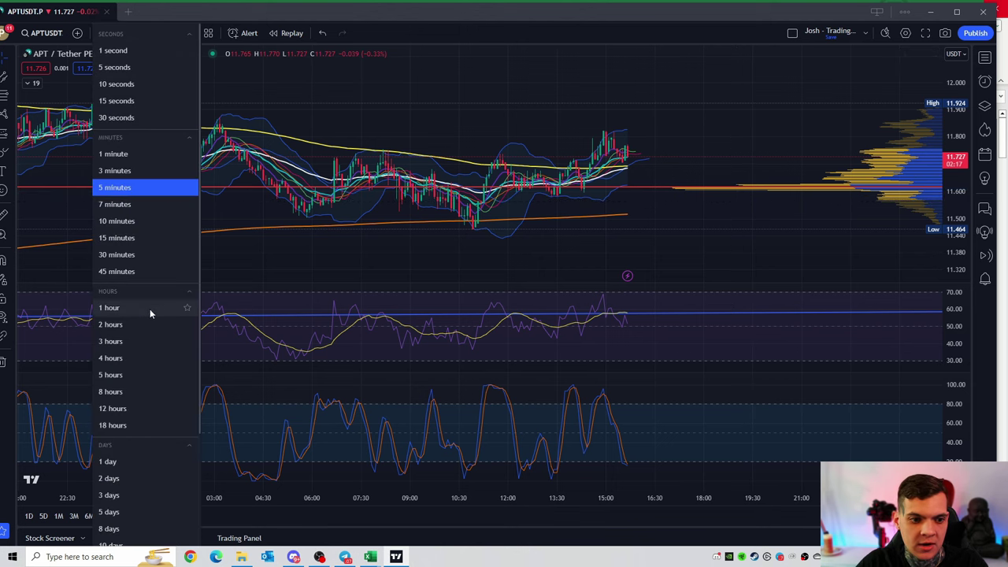
pyautogui.click(147, 310)
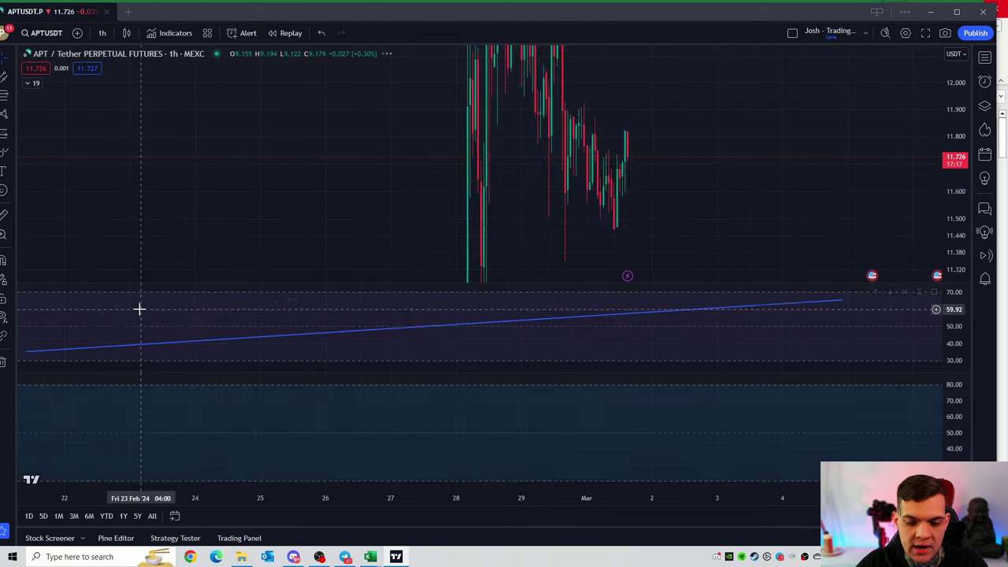
# Step: Maximize the RSI pane and reset its view
pyautogui.doubleClick(769, 348)
pyautogui.rightClick(810, 331)
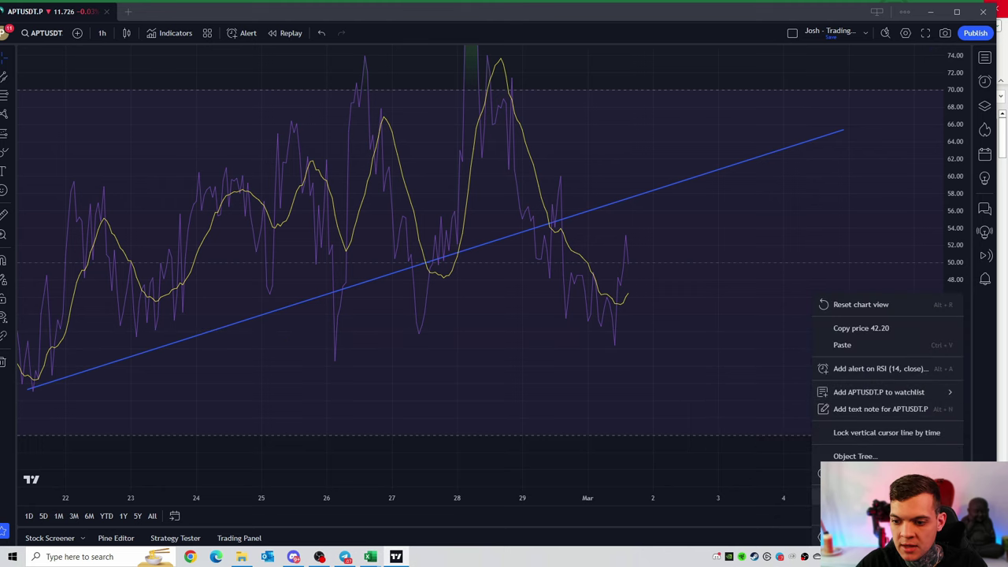
pyautogui.click(860, 304)
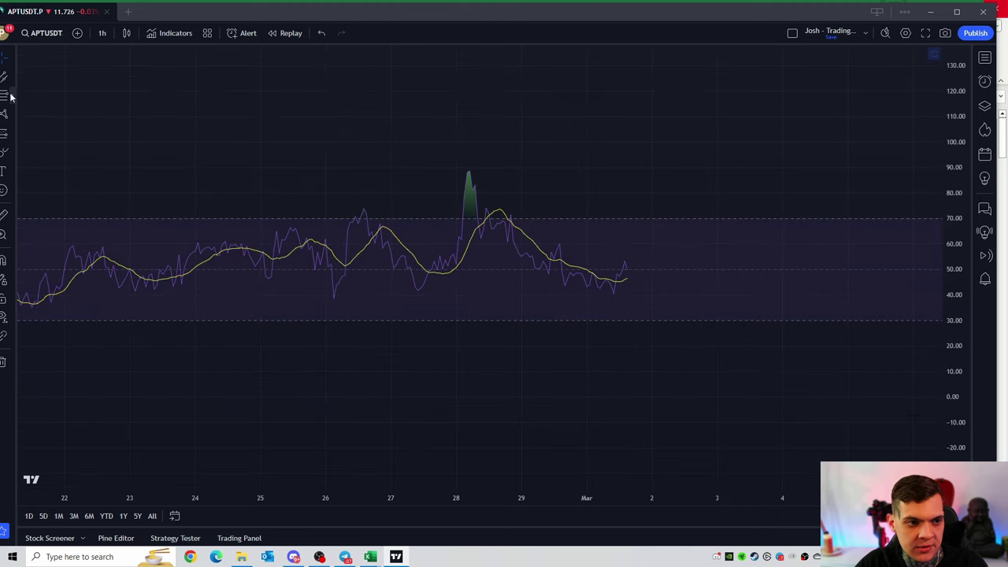
# Step: Draw a descending RSI trendline from the 28 February peak, then restore all panes
pyautogui.click(10, 77)
pyautogui.click(62, 91)
pyautogui.click(512, 213)
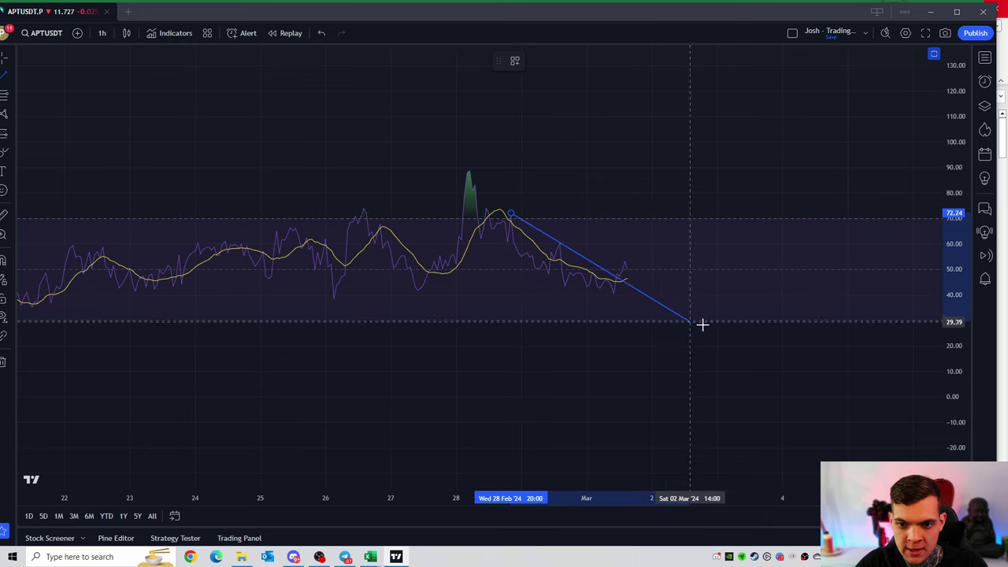
pyautogui.click(706, 334)
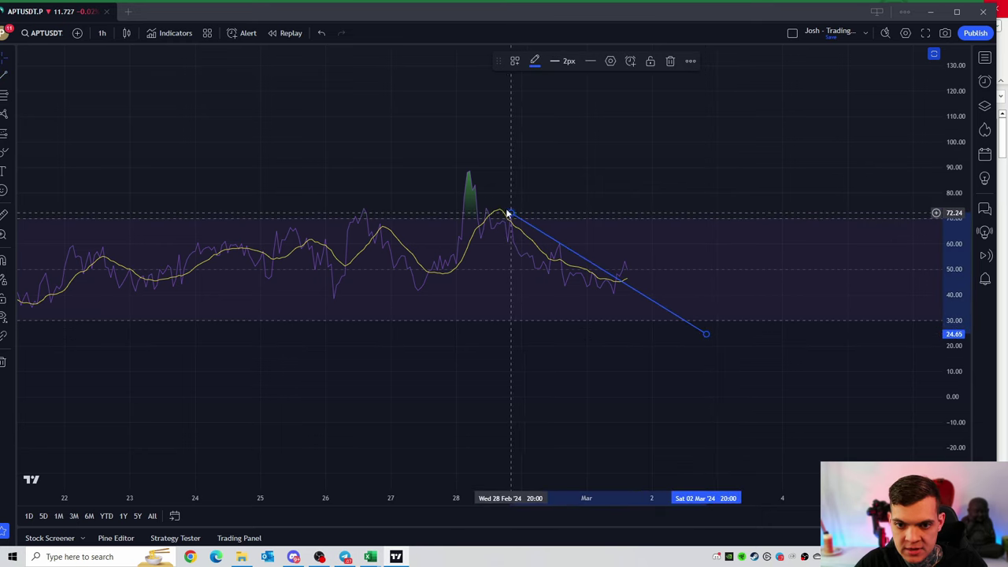
pyautogui.moveTo(511, 213); pyautogui.dragTo(486, 203)
pyautogui.click(695, 238)
pyautogui.doubleClick(695, 238)
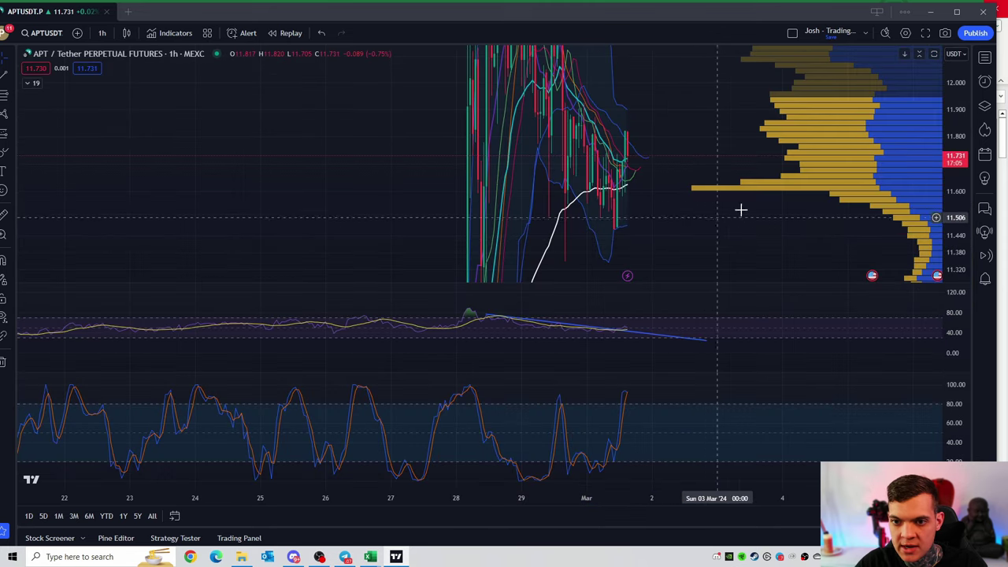
# Step: Fit the price pane, check 15-minute and 1-minute candles, then return to 1-hour
pyautogui.scroll(2, 664, 189)
pyautogui.doubleClick(663, 189)
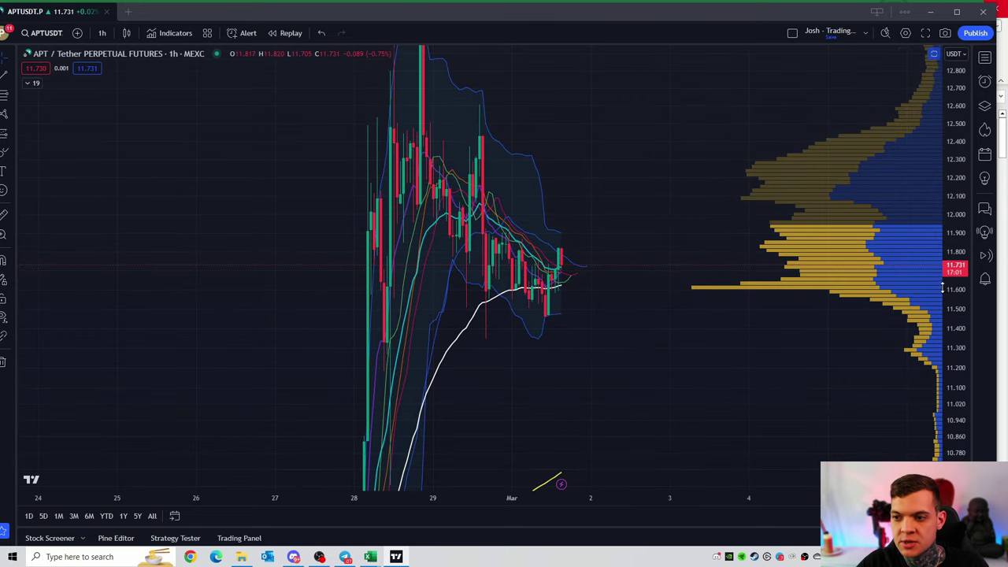
pyautogui.doubleClick(953, 309)
pyautogui.click(102, 33)
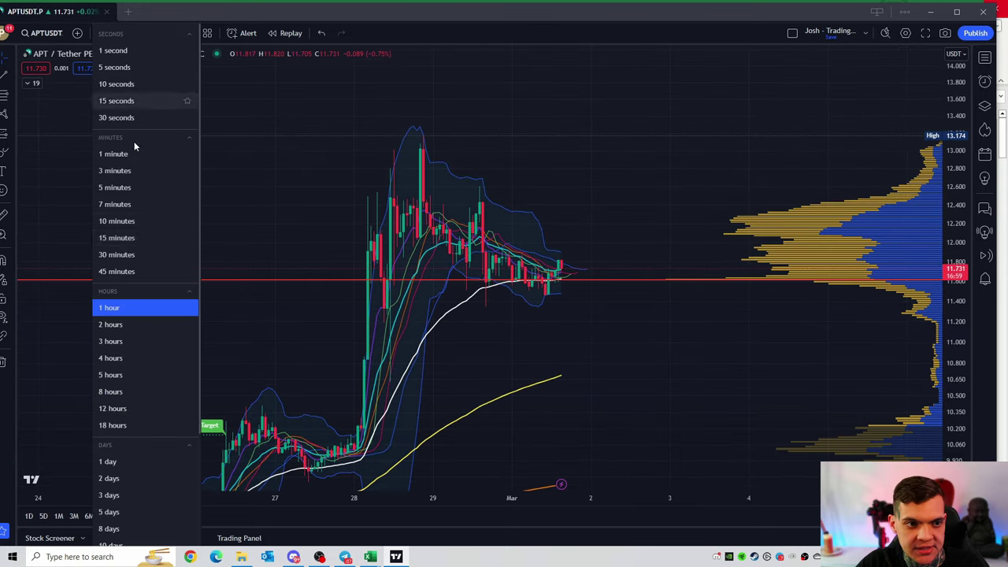
pyautogui.click(126, 237)
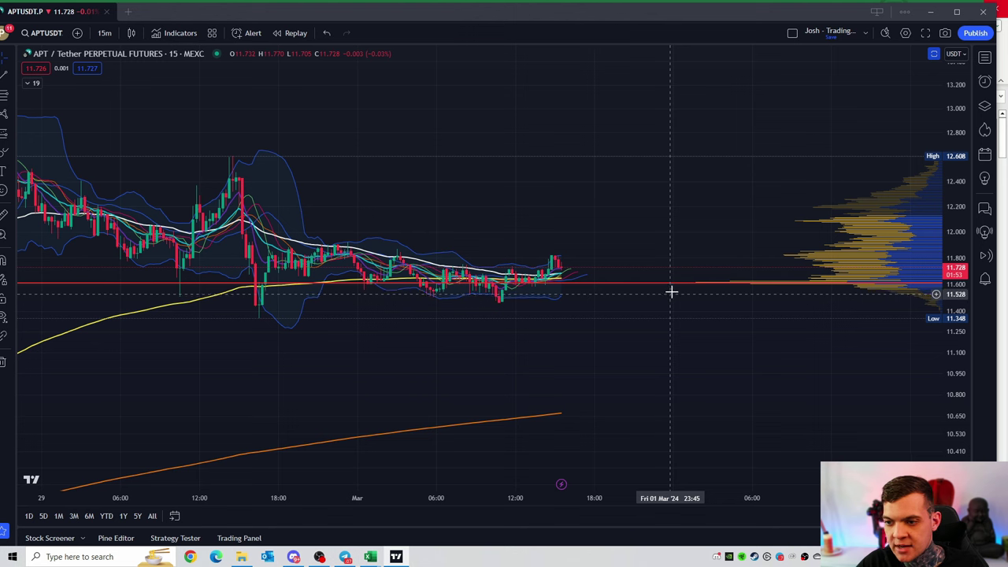
pyautogui.click(104, 32)
pyautogui.click(128, 155)
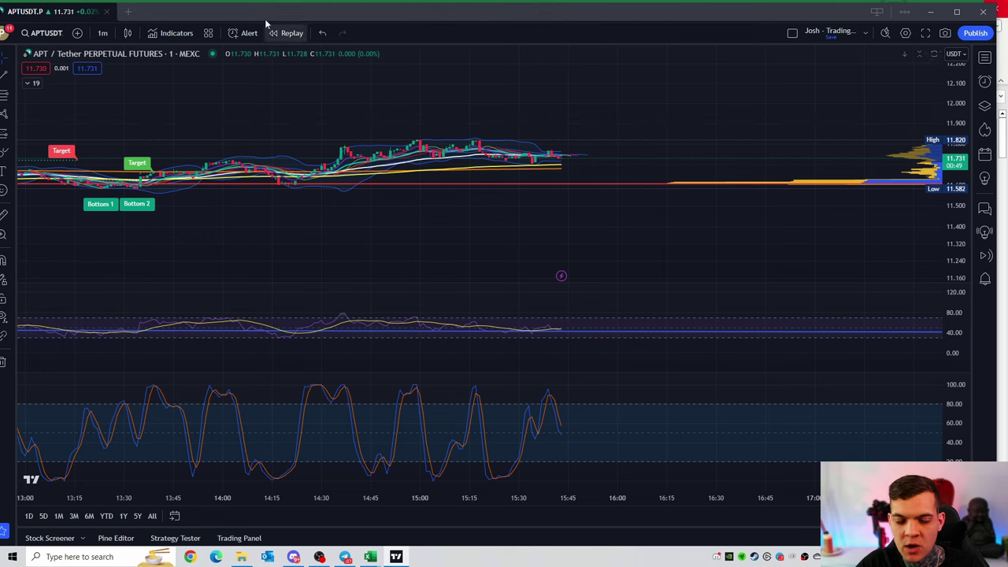
pyautogui.click(104, 33)
pyautogui.click(141, 307)
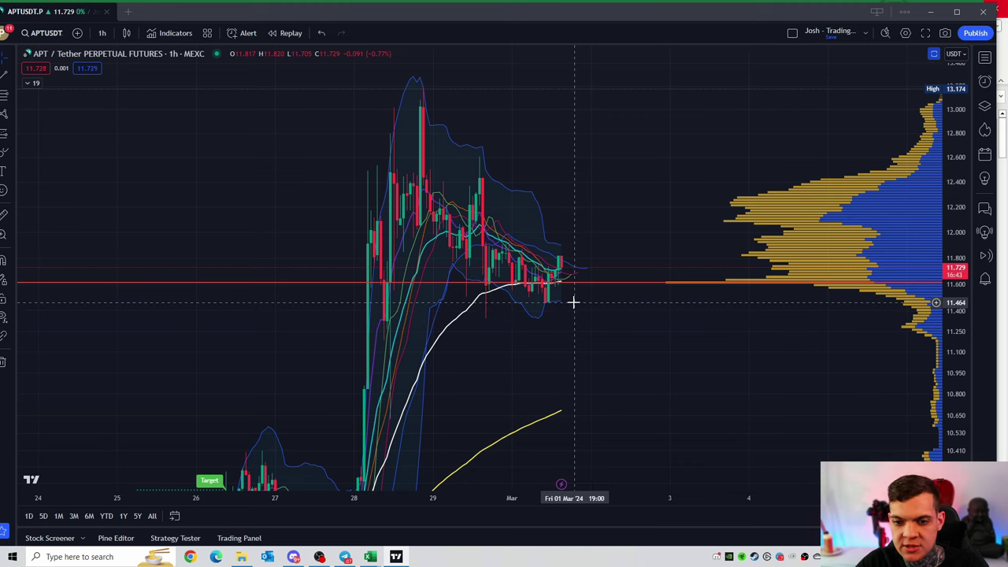
# Step: Brush a short cyan line near 11.48 under the recent lows
pyautogui.click(14, 151)
pyautogui.click(45, 164)
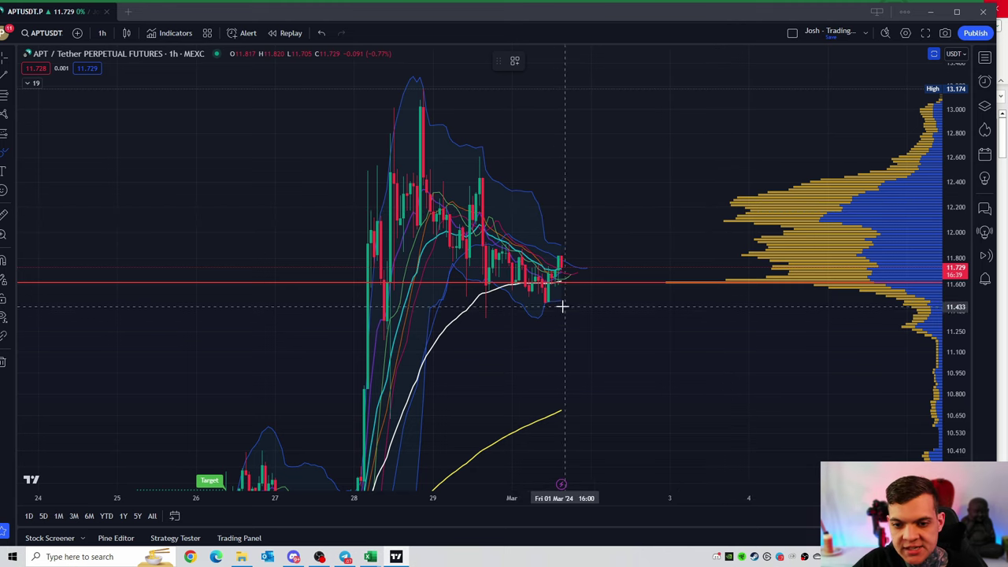
pyautogui.moveTo(558, 304)
pyautogui.mouseDown()
pyautogui.moveTo(543, 302)
pyautogui.moveTo(605, 301)
pyautogui.mouseUp()
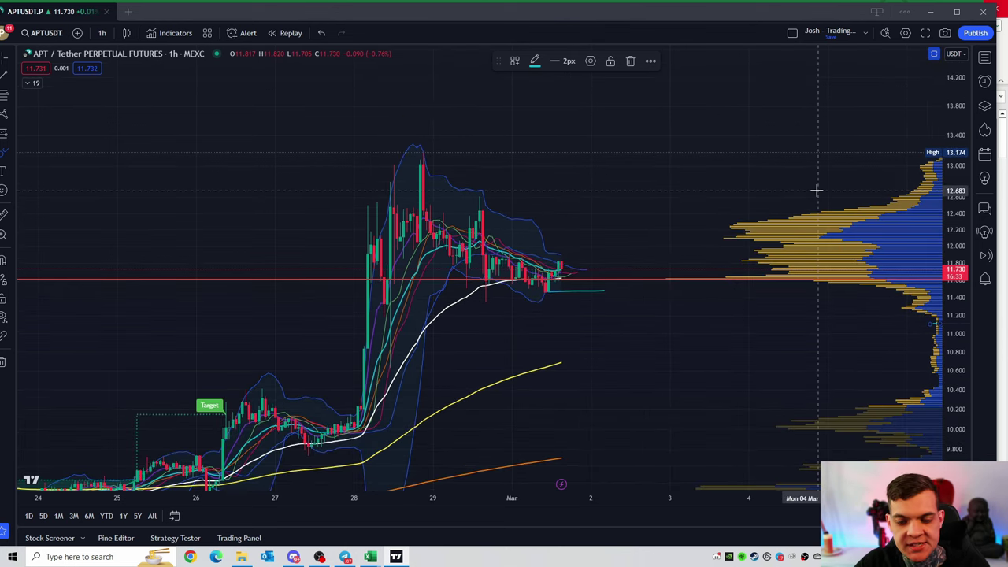
# Step: Switch to 18-hour candles and toggle the RSI pane maximize and restore
pyautogui.click(101, 33)
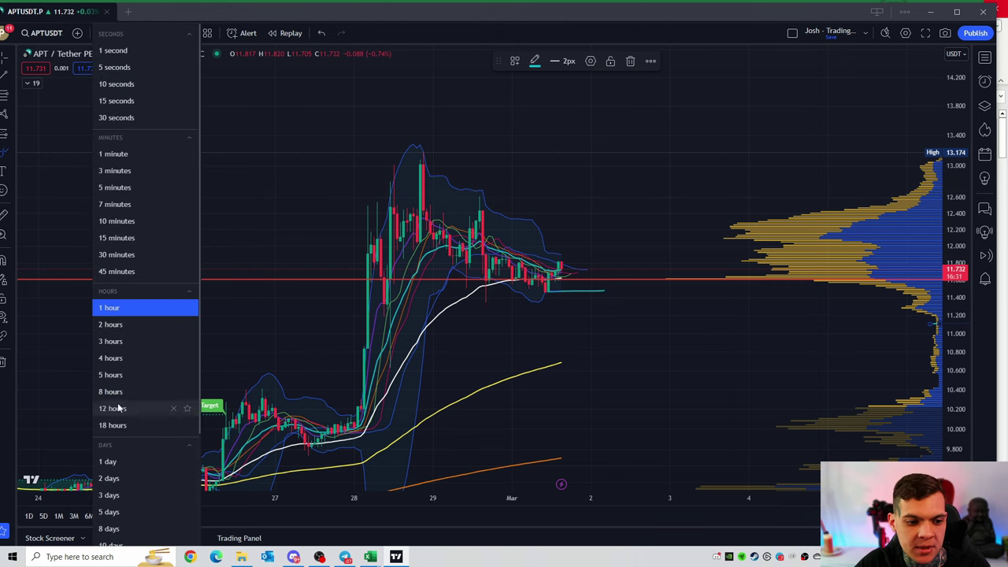
pyautogui.click(113, 426)
pyautogui.click(11, 63)
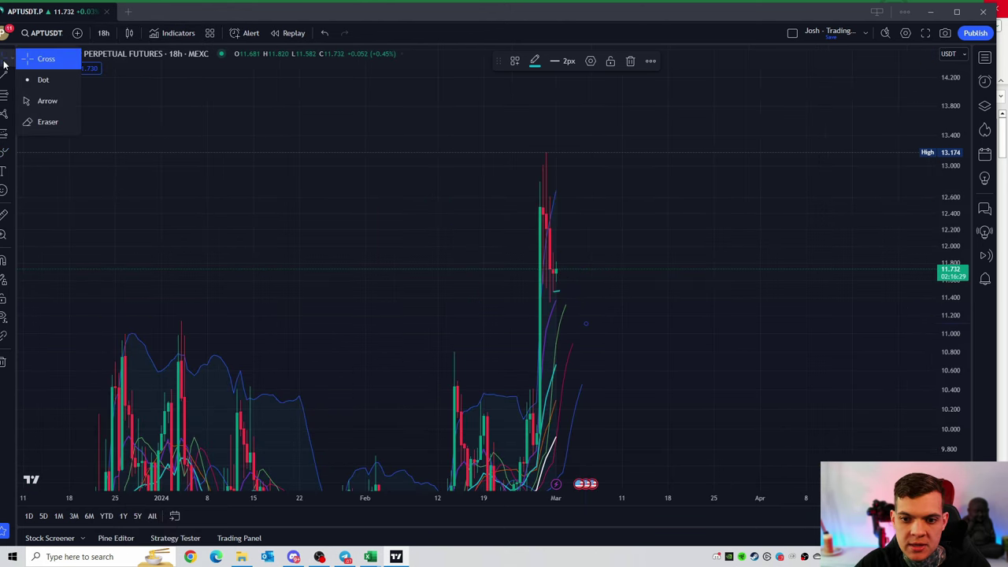
pyautogui.doubleClick(662, 245)
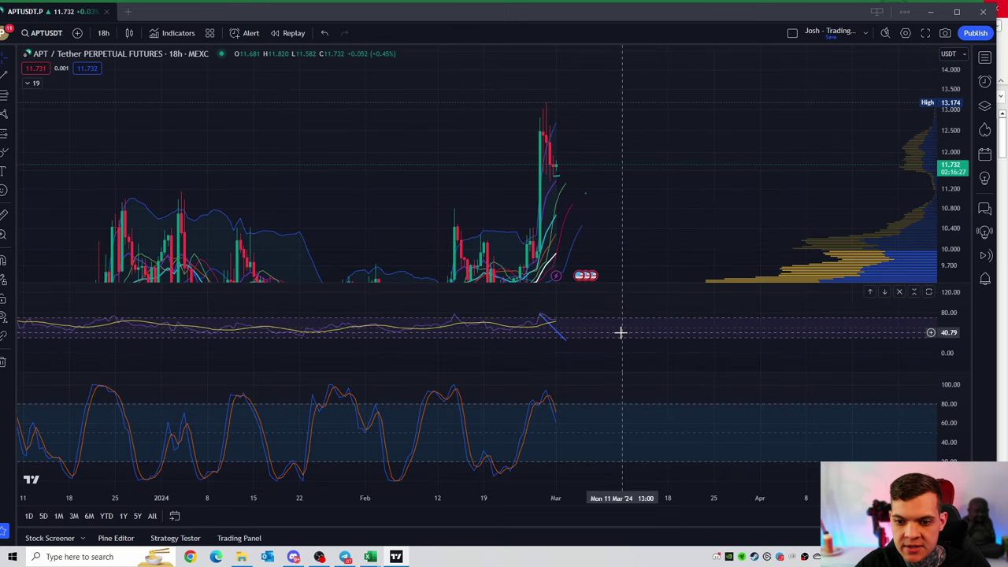
pyautogui.doubleClick(621, 332)
pyautogui.doubleClick(599, 285)
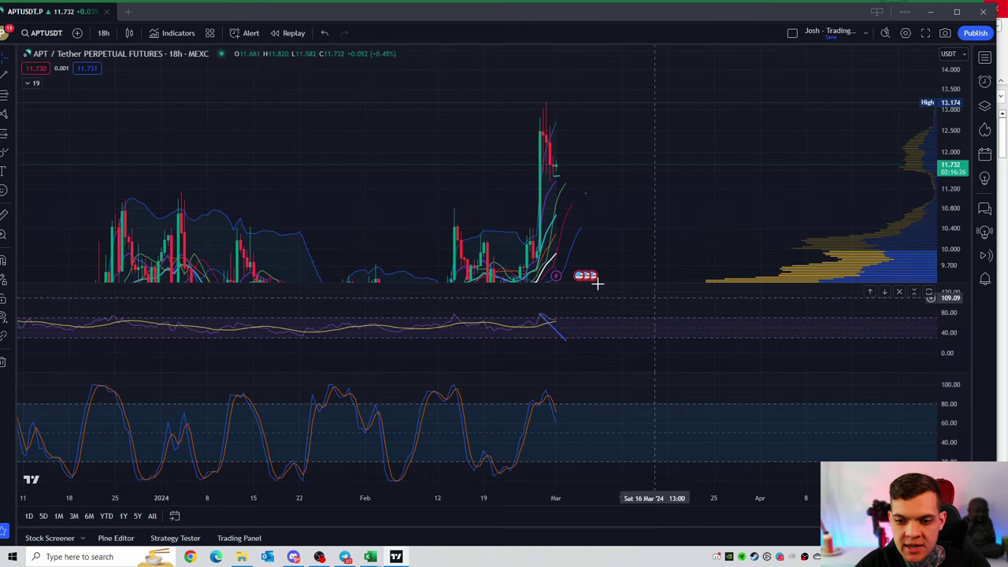
# Step: View 3-minute candles with the price pane auto-fitted, then return to 1-hour
pyautogui.click(103, 32)
pyautogui.click(135, 170)
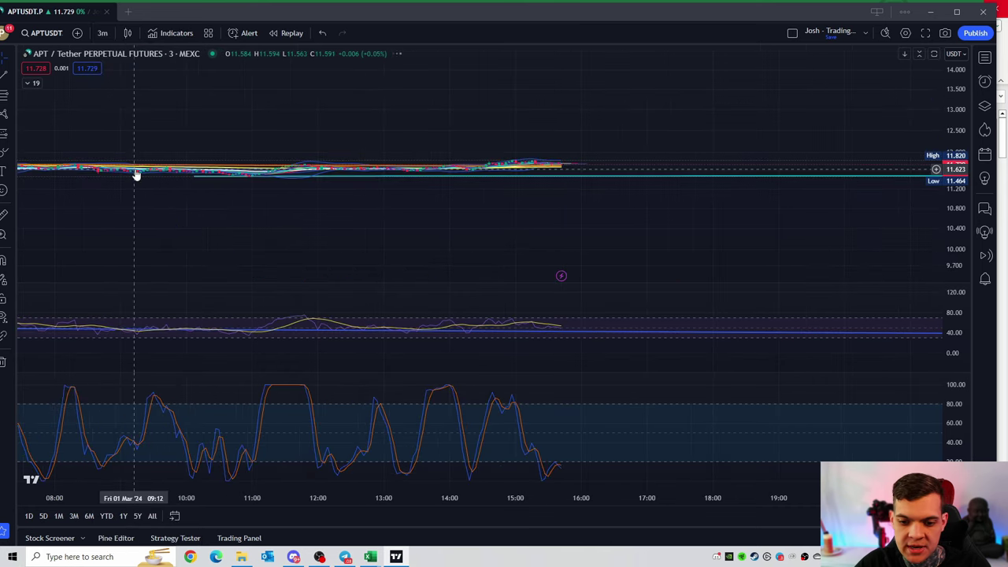
pyautogui.doubleClick(763, 200)
pyautogui.doubleClick(953, 86)
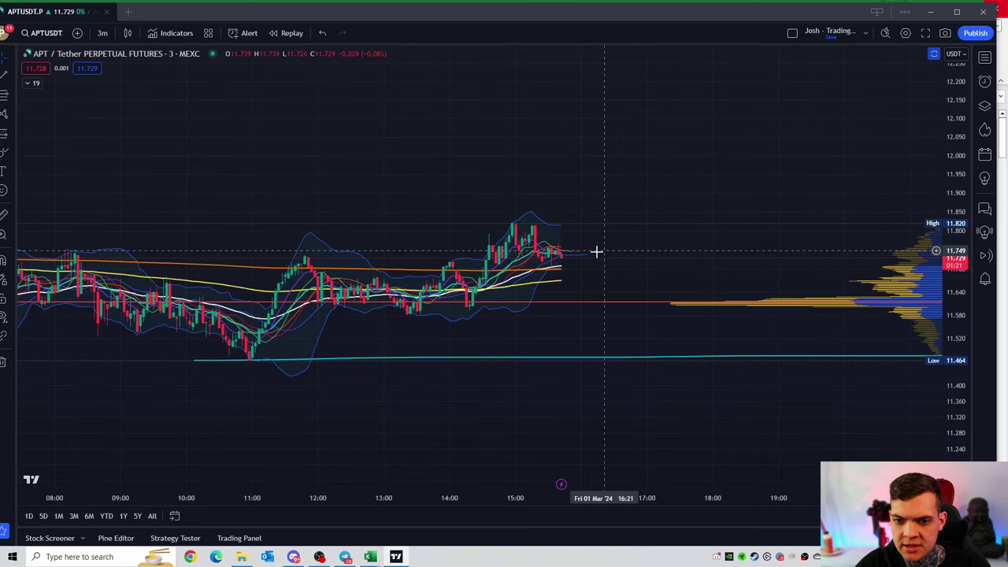
pyautogui.click(101, 33)
pyautogui.click(133, 311)
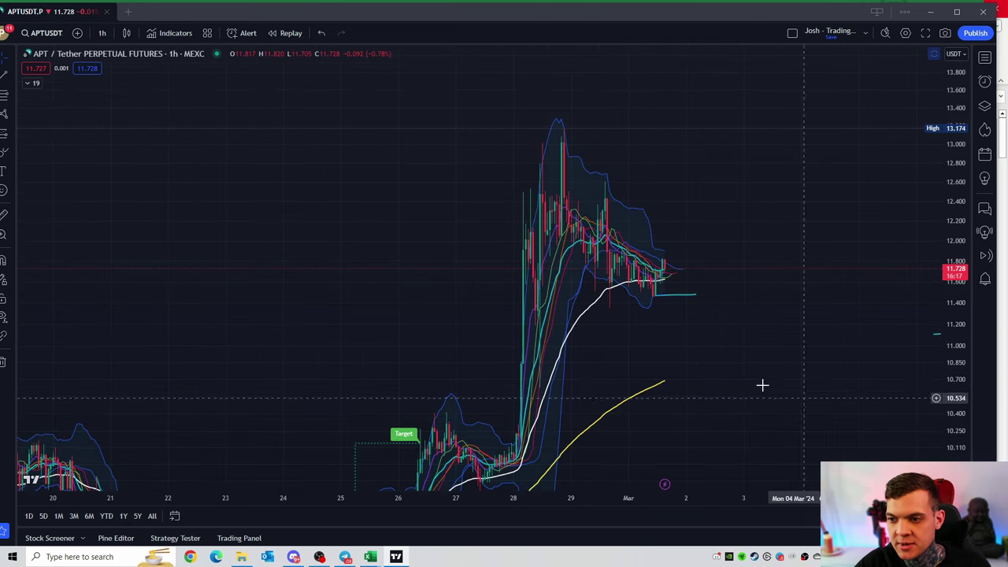
# Step: Remove the short cyan brush line and recentre the recent hourly candles
pyautogui.scroll(3, 756, 378)
pyautogui.rightClick(768, 333)
pyautogui.click(718, 268)
pyautogui.moveTo(717, 268)
pyautogui.mouseDown()
pyautogui.moveTo(628, 250)
pyautogui.moveTo(666, 277)
pyautogui.mouseUp()
pyautogui.scroll(-2, 937, 378)
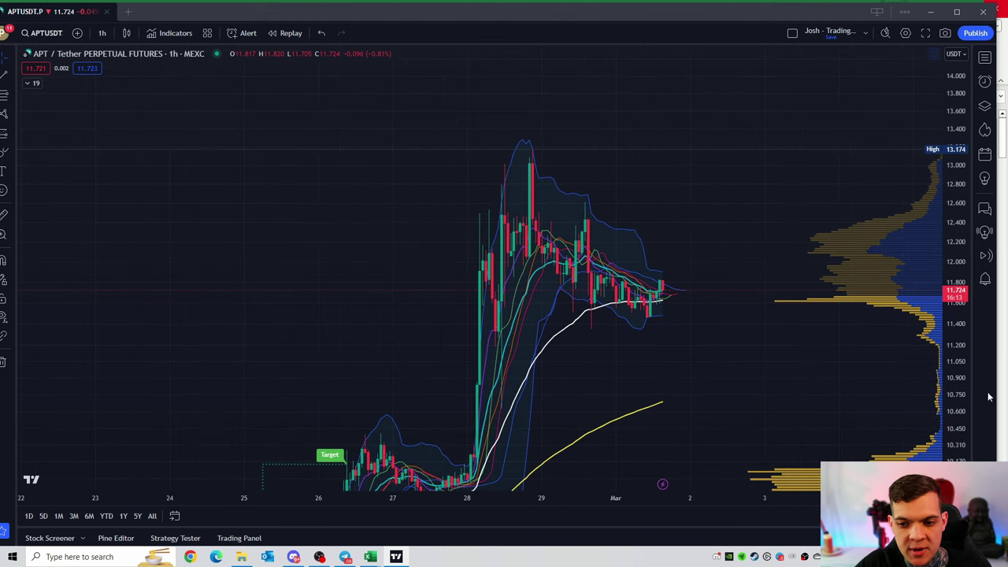
pyautogui.scroll(2, 732, 217)
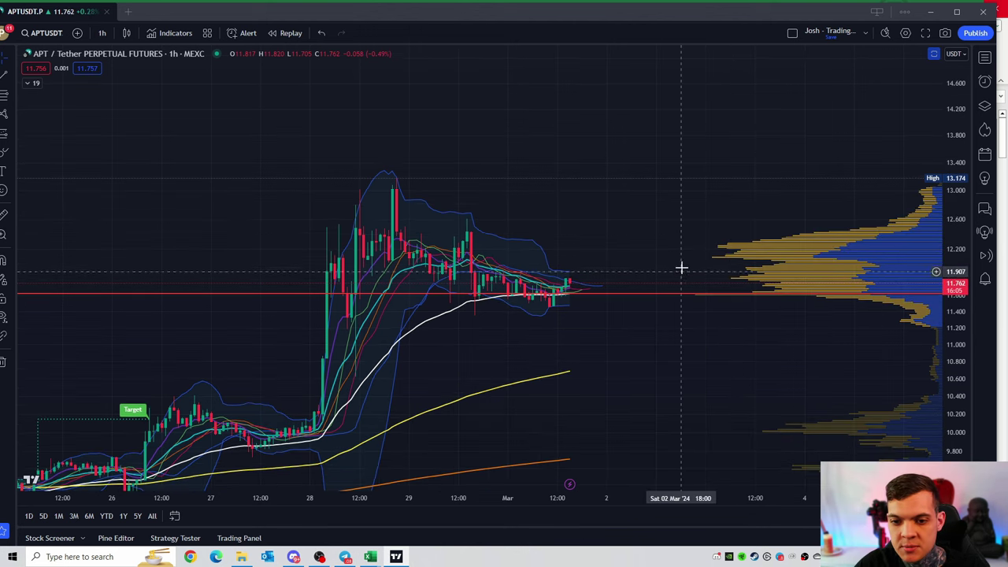
pyautogui.hscroll(-2, 677, 263)
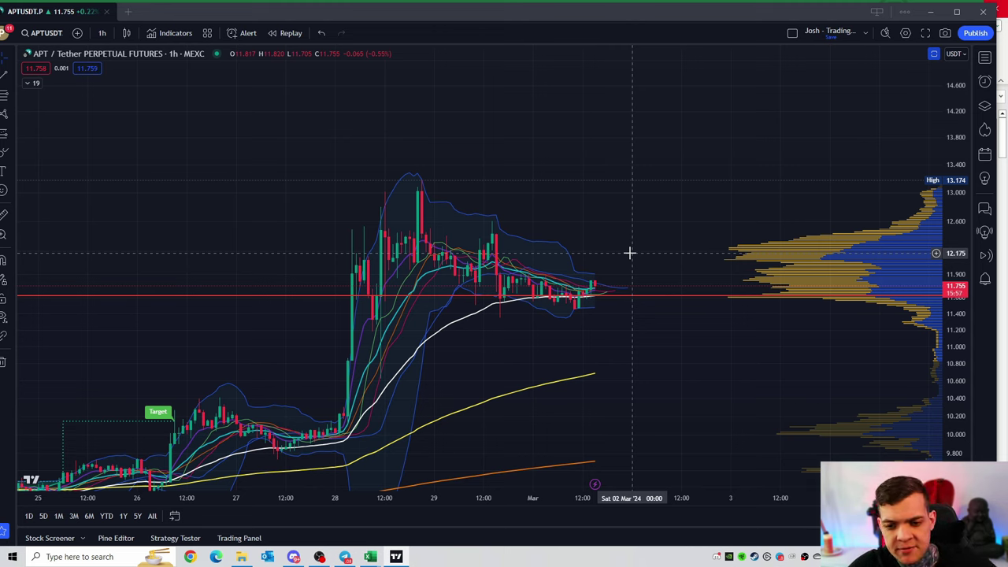
# Step: Brush two cyan freehand curves, one below and one above the latest hourly candles
pyautogui.click(9, 155)
pyautogui.moveTo(573, 312); pyautogui.dragTo(669, 312)
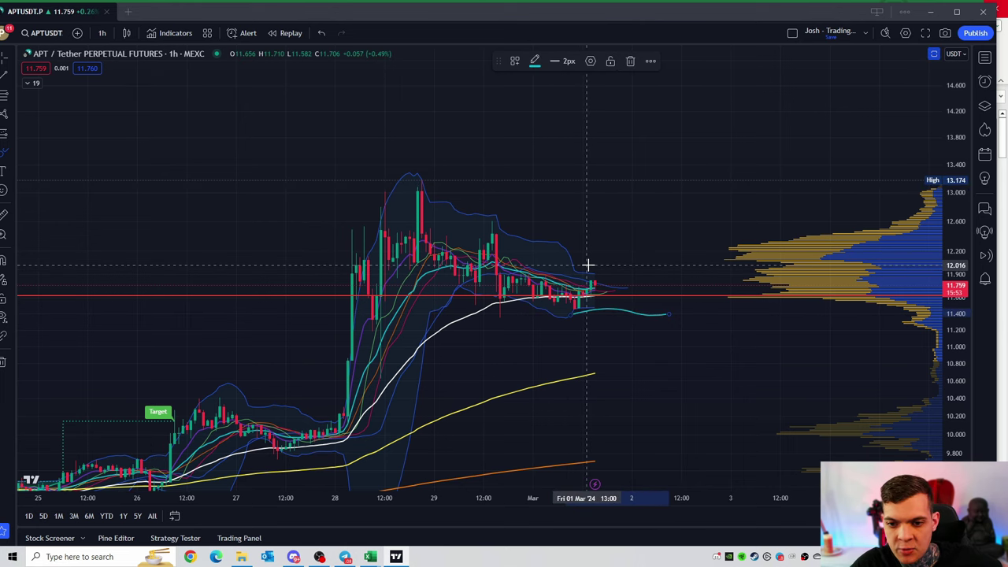
pyautogui.moveTo(589, 266); pyautogui.dragTo(686, 274)
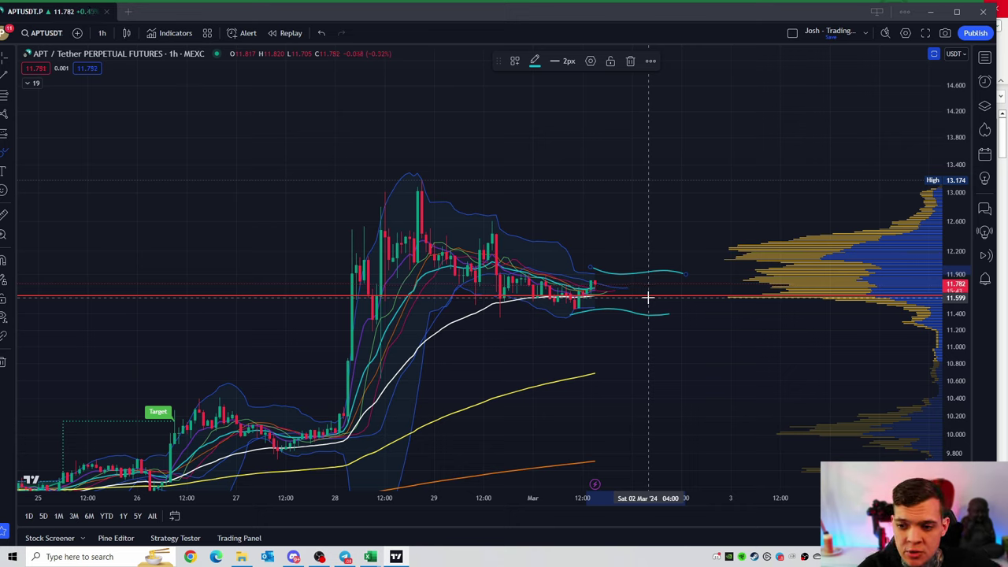
pyautogui.scroll(1, 647, 298)
# Step: Switch the chart to 1-minute candles, then to 2-hour candles
pyautogui.click(102, 32)
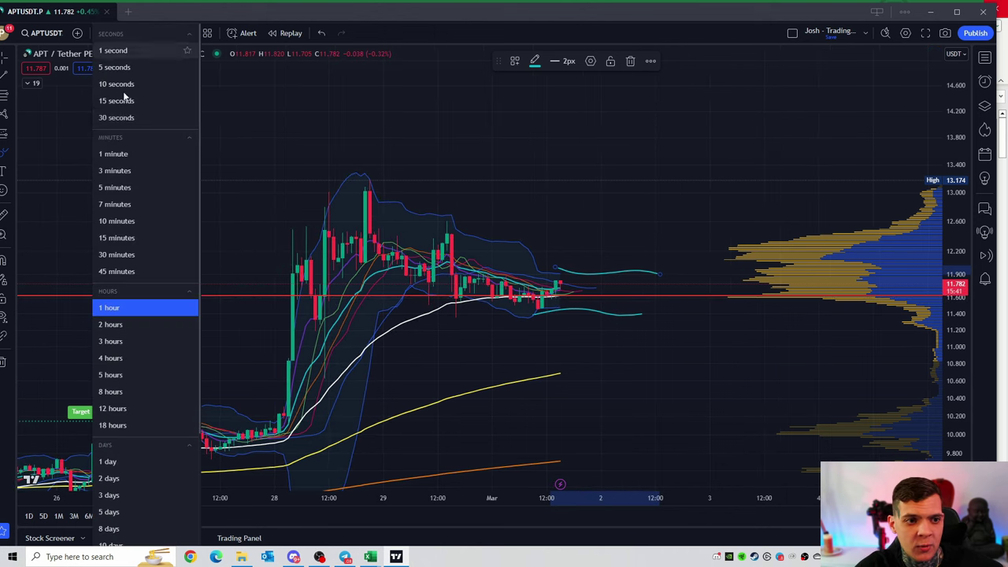
pyautogui.click(126, 154)
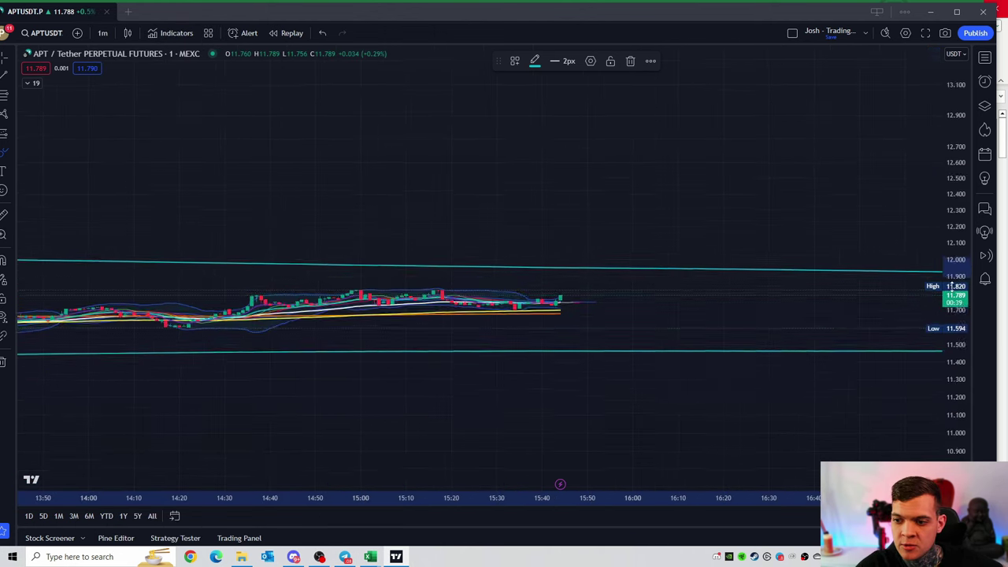
pyautogui.click(107, 34)
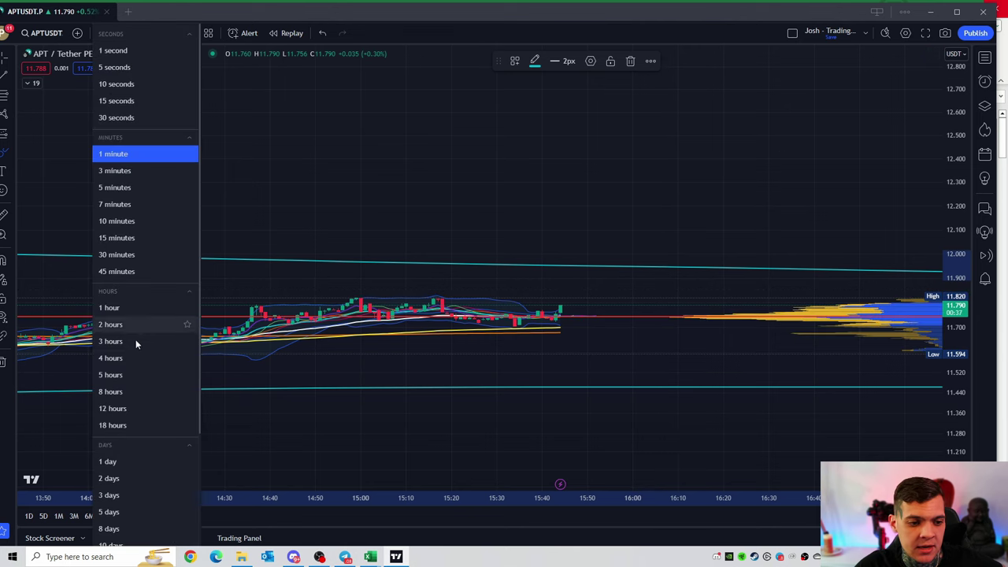
pyautogui.click(141, 321)
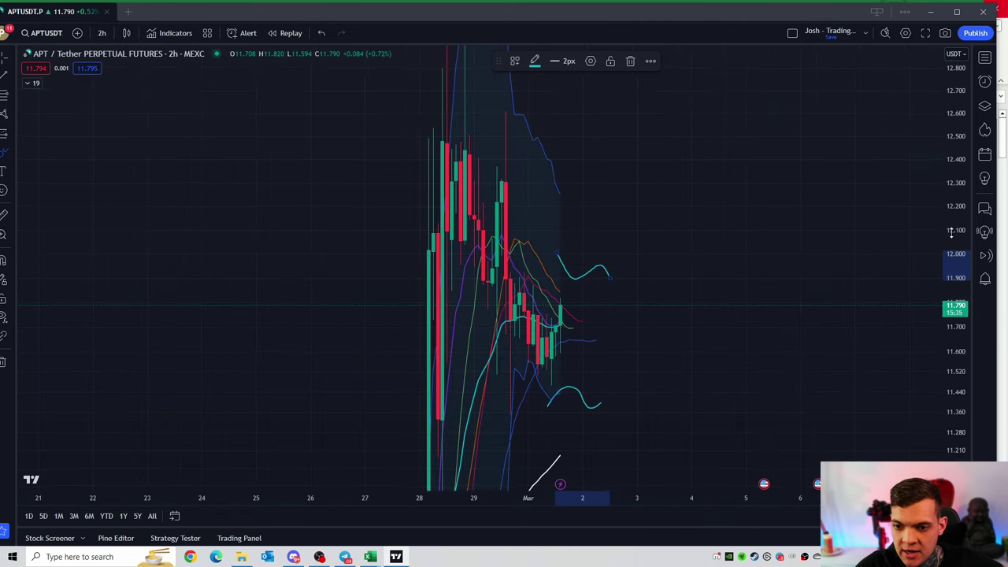
# Step: Zoom the 2-hour chart and lower the red horizontal line to about 9.45
pyautogui.scroll(1, 741, 279)
pyautogui.scroll(1, 737, 280)
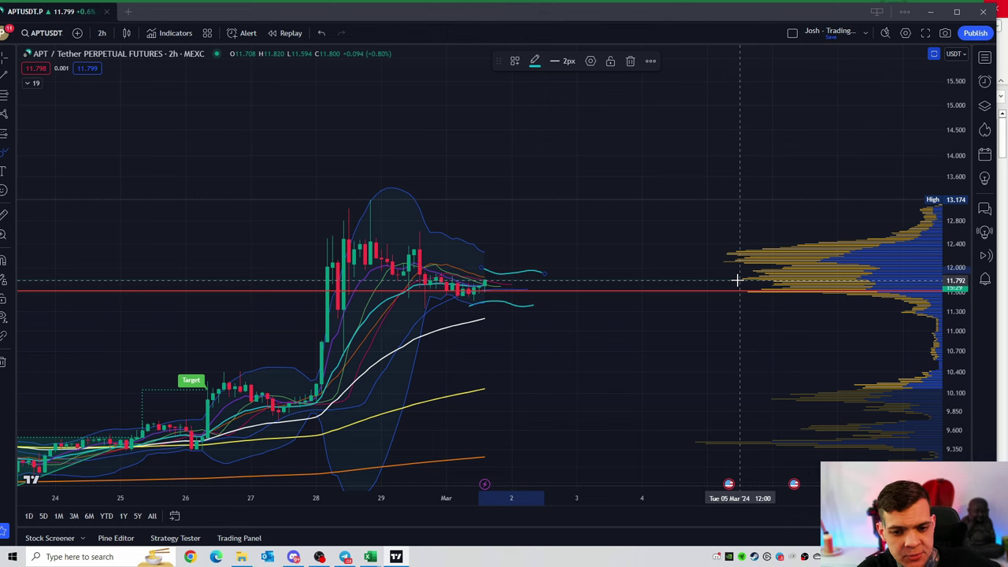
pyautogui.scroll(-1, 633, 281)
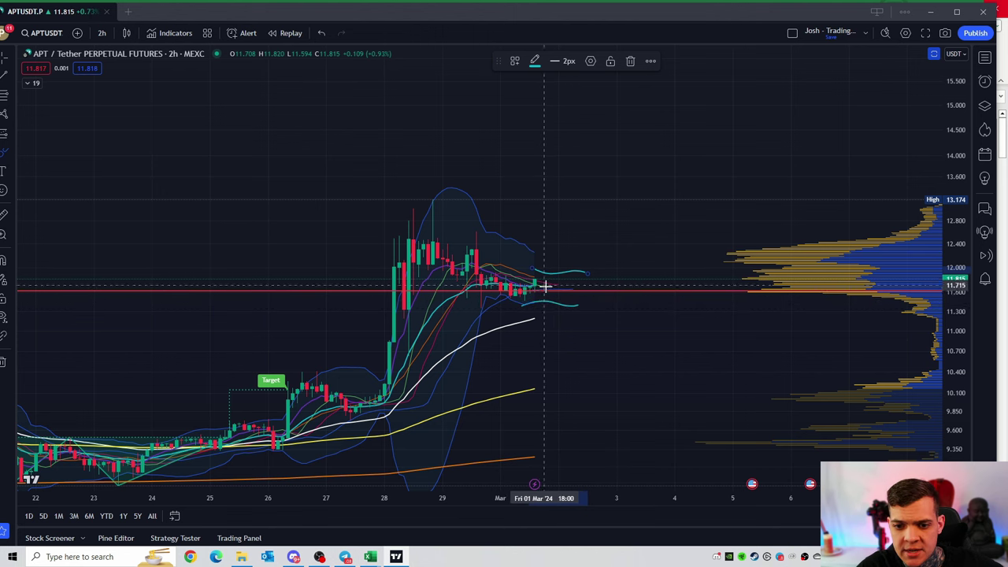
pyautogui.moveTo(545, 288); pyautogui.dragTo(545, 451)
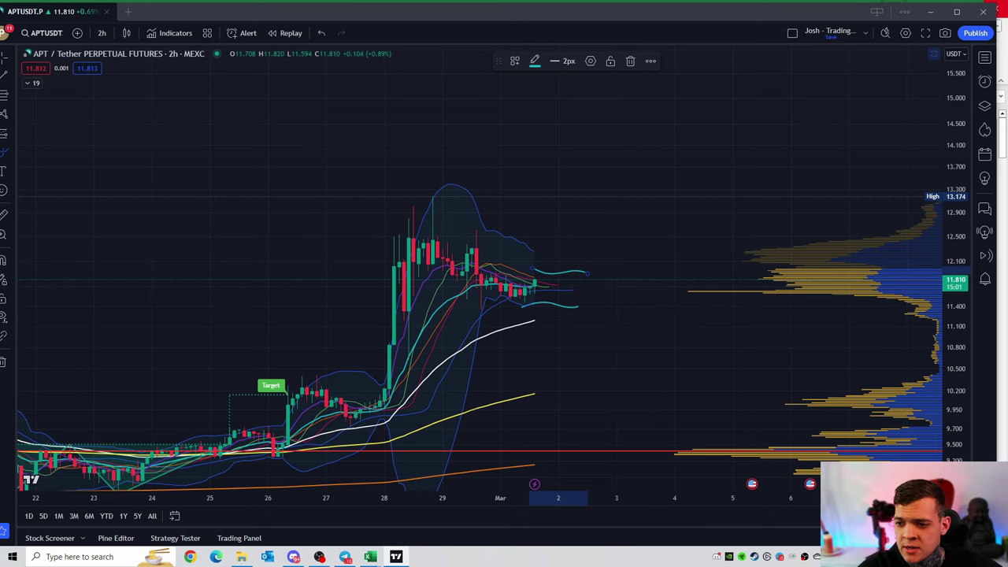
pyautogui.moveTo(964, 402); pyautogui.dragTo(962, 398)
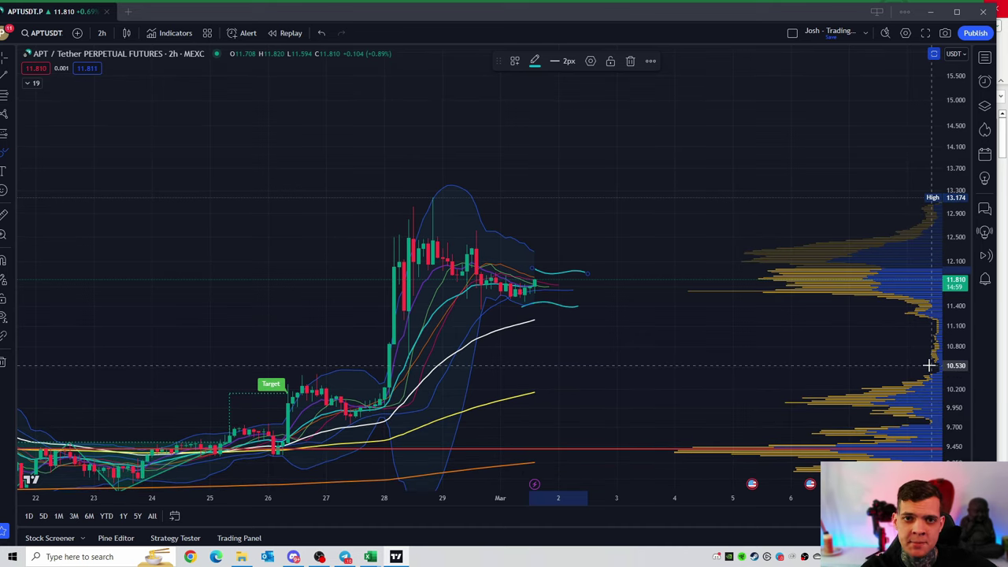